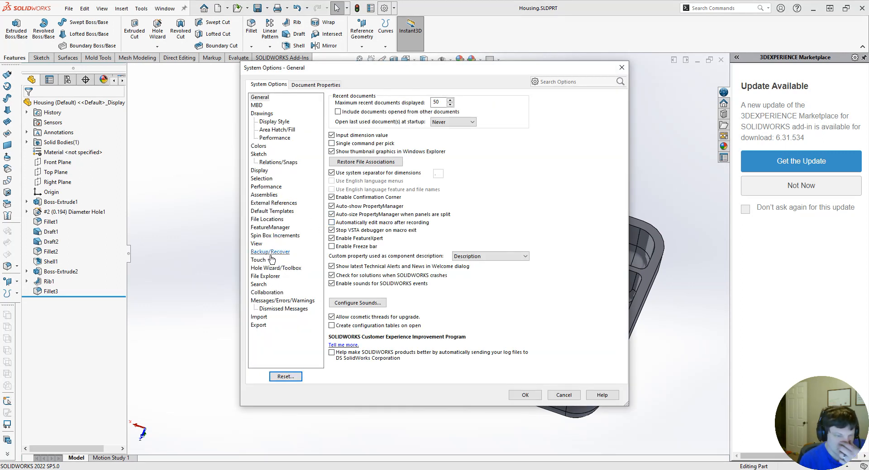
Set the housing document's unit system to MMGS (millimeter, gram, second)
click(299, 86)
click(256, 162)
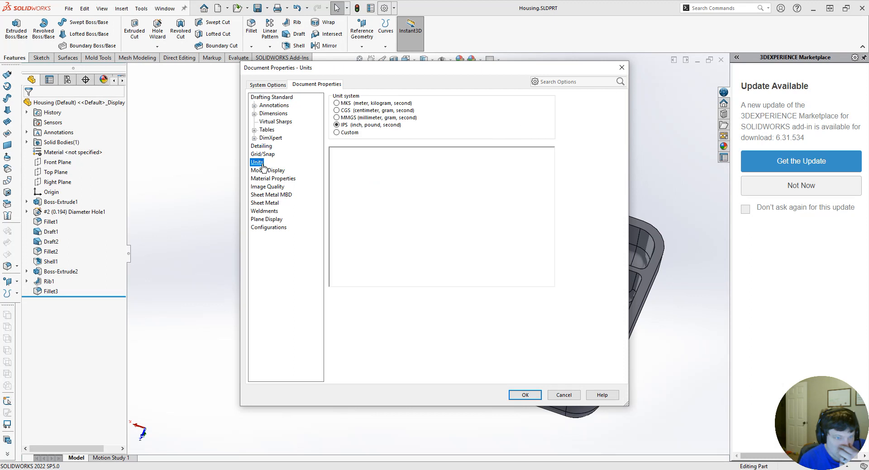
click(347, 118)
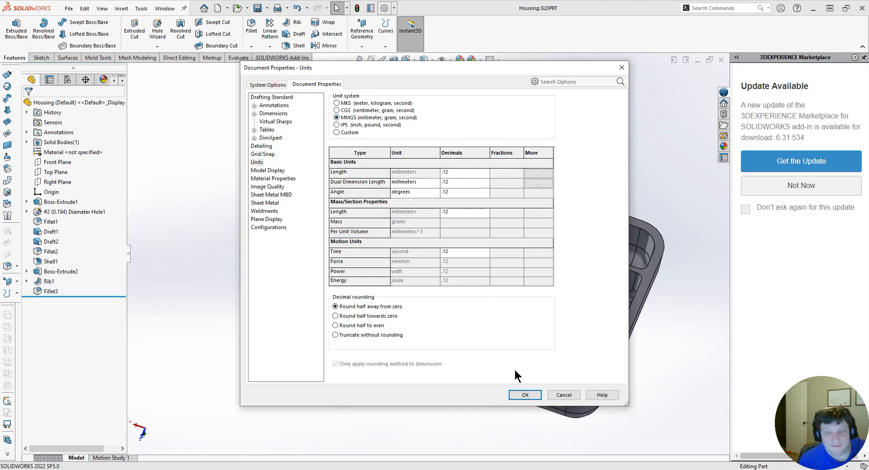
click(524, 397)
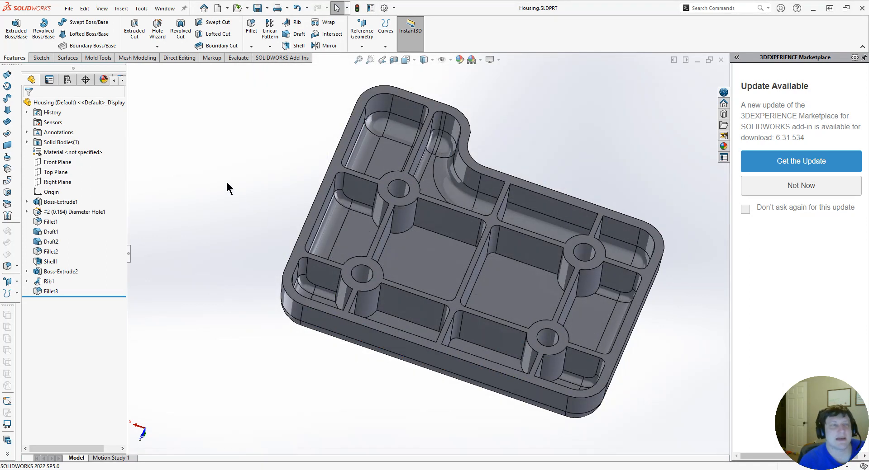
Evaluate the mass properties of the housing part
click(236, 58)
click(116, 30)
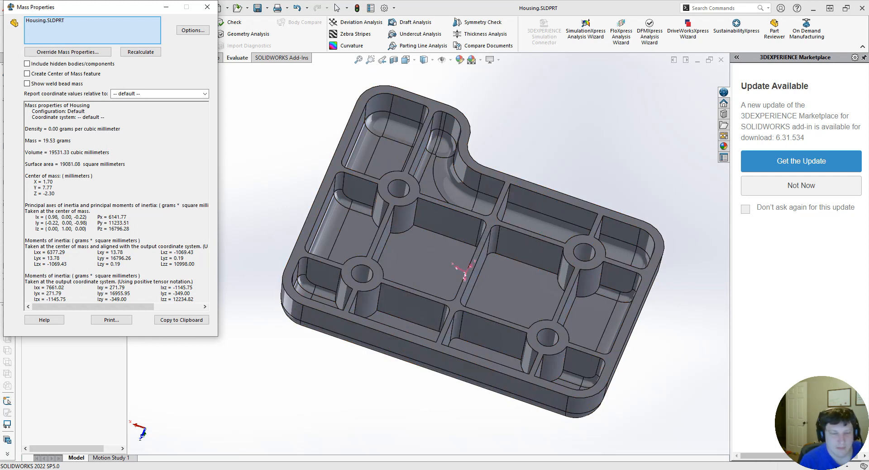
Switch to the PCS i-mold catalog in the browser and review the TGR/TGS shot weight and dimension tables
click(242, 452)
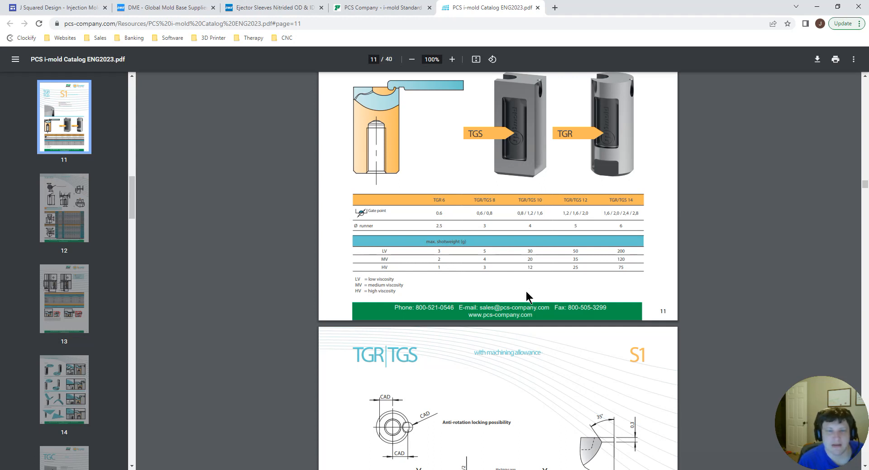
scroll(529, 309, down, 6)
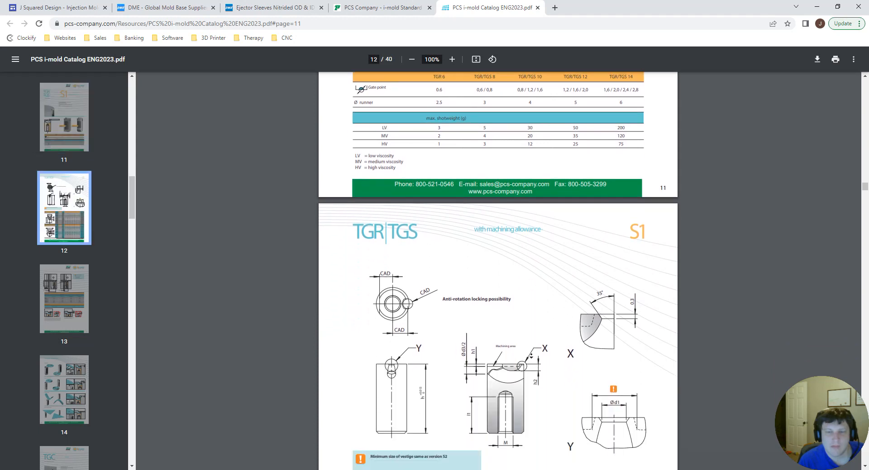
middle_click(526, 319)
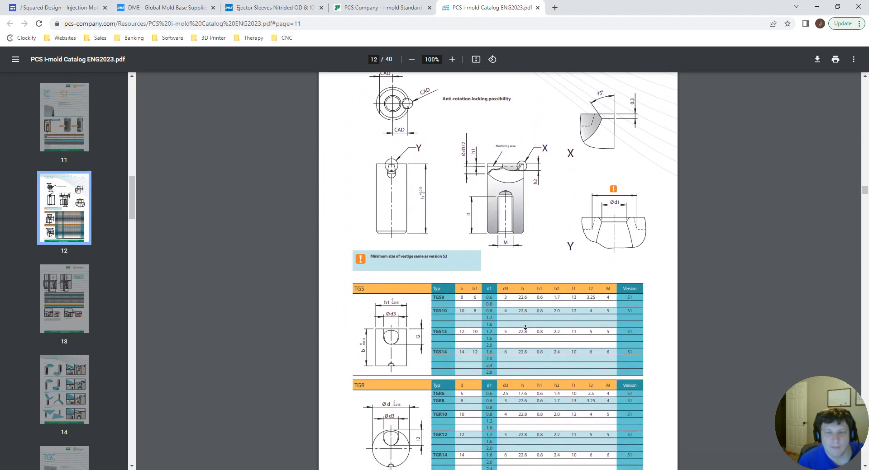
middle_click(525, 328)
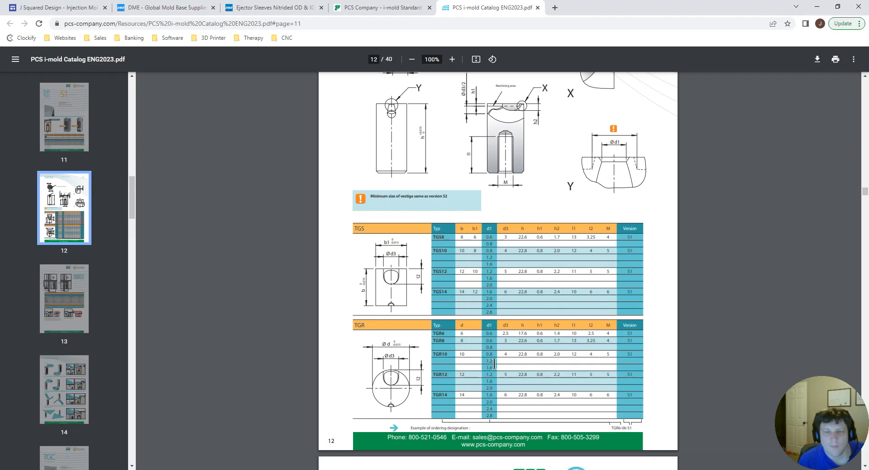
Open the product page for TGR10-12-S1-H from the round i-mold Standard Version S1 item table
click(399, 20)
scroll(397, 237, down, 6)
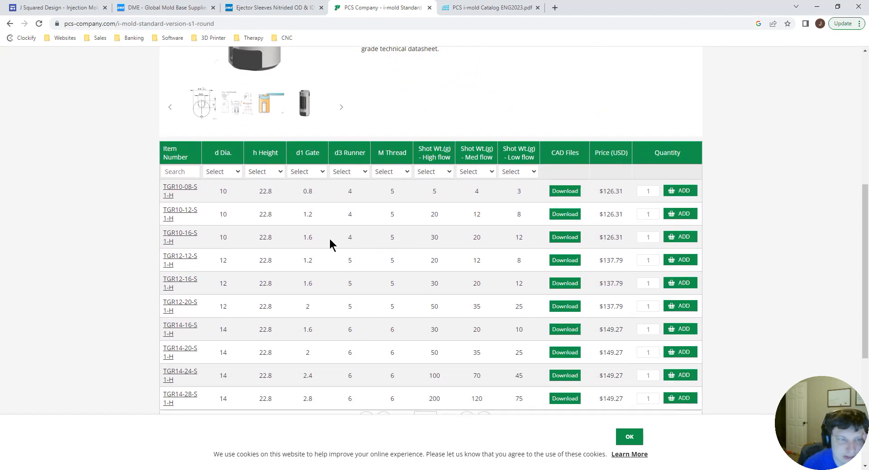
scroll(267, 253, down, 1)
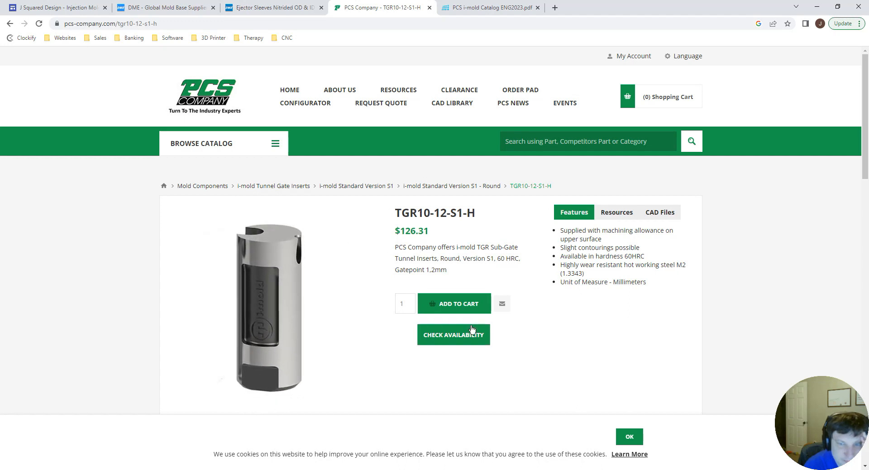
Download the STEP CAD file of TGR10-12-S1-H and show the archive in its folder
scroll(524, 313, down, 3)
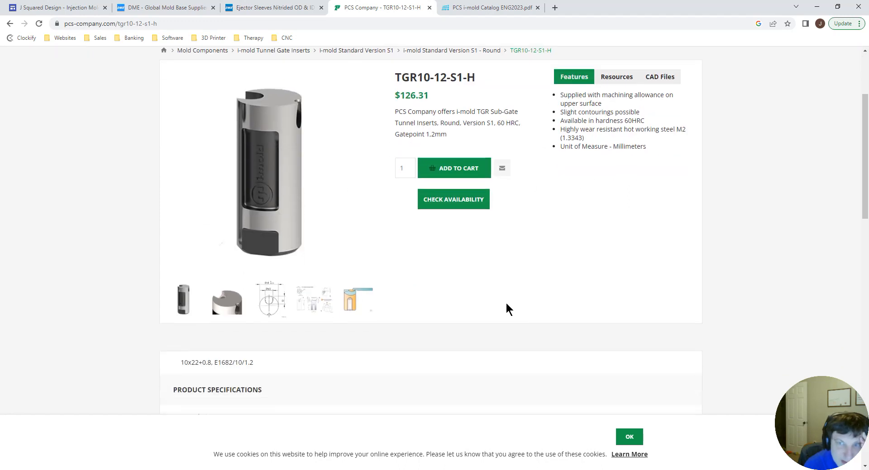
scroll(506, 305, up, 3)
click(667, 217)
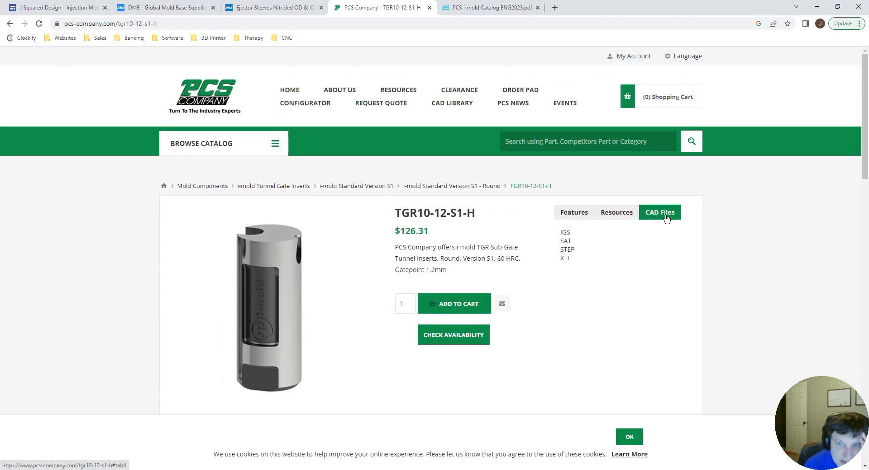
click(568, 253)
right_click(69, 452)
click(86, 427)
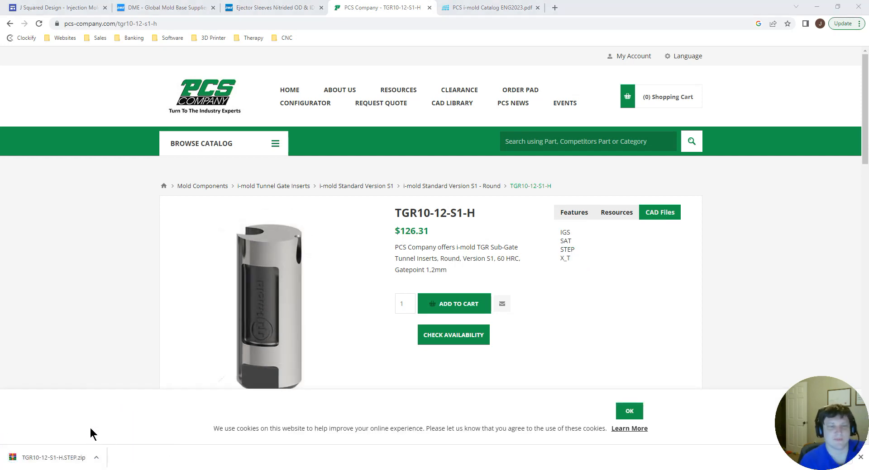
Extract TGR10-12-S1-H.STEP.zip into its own folder in Downloads and open that folder
right_click(429, 228)
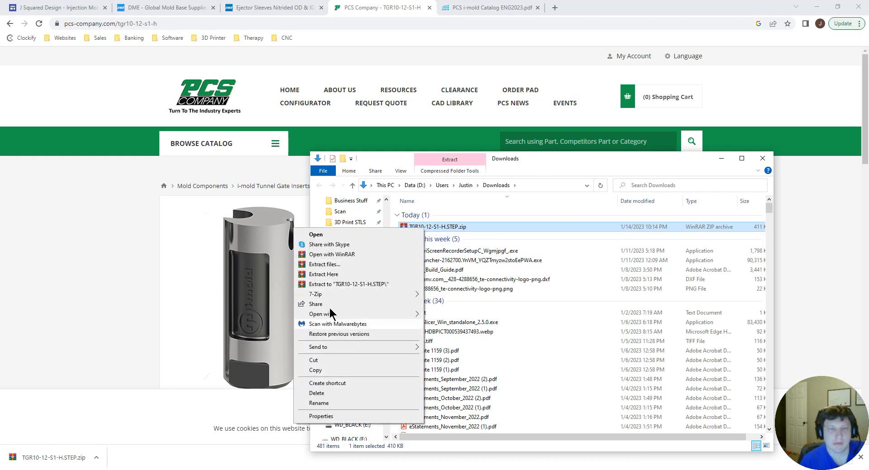
click(323, 265)
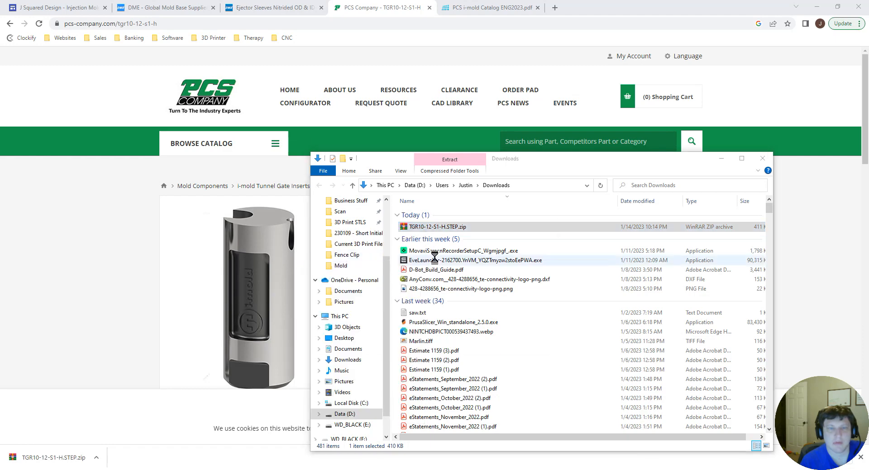
click(460, 341)
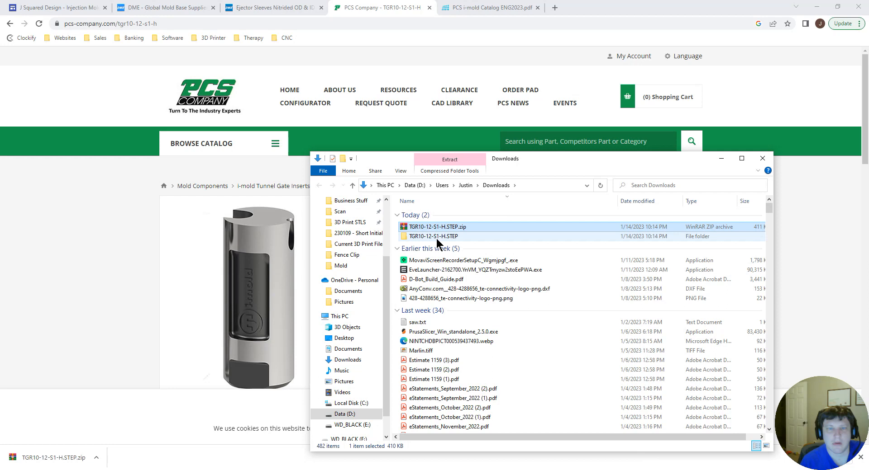
double_click(433, 237)
Switch to Creo Parametric and import TGR10-12-S1-H.step as a new part with the automatic import type
drag(470, 164, 868, 190)
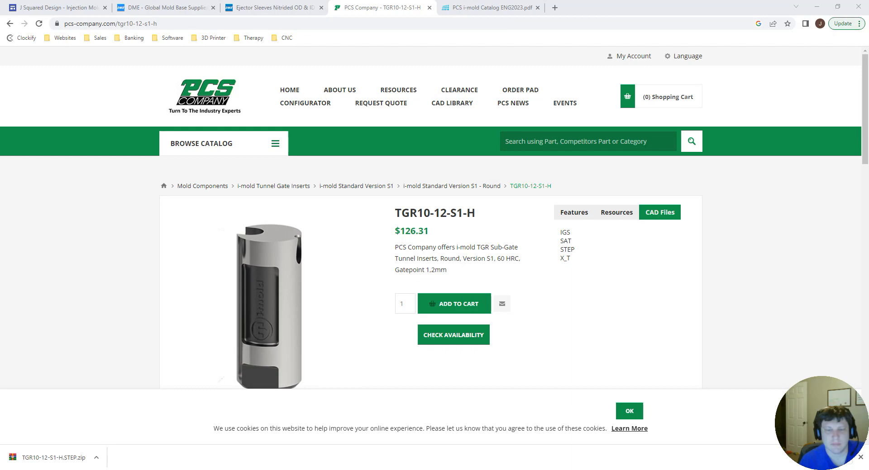
click(607, 439)
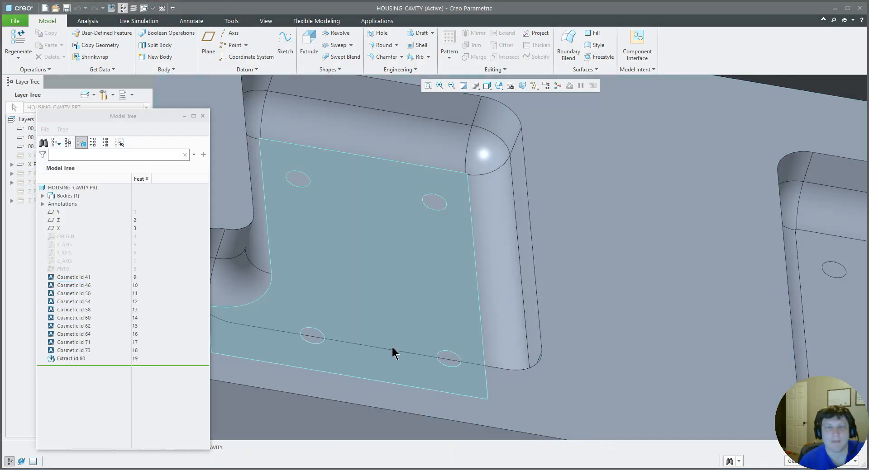
drag(868, 163, 529, 175)
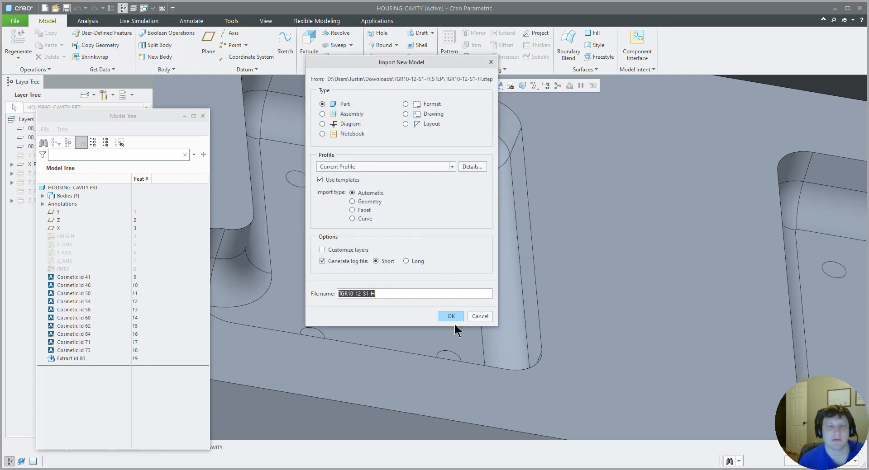
click(451, 316)
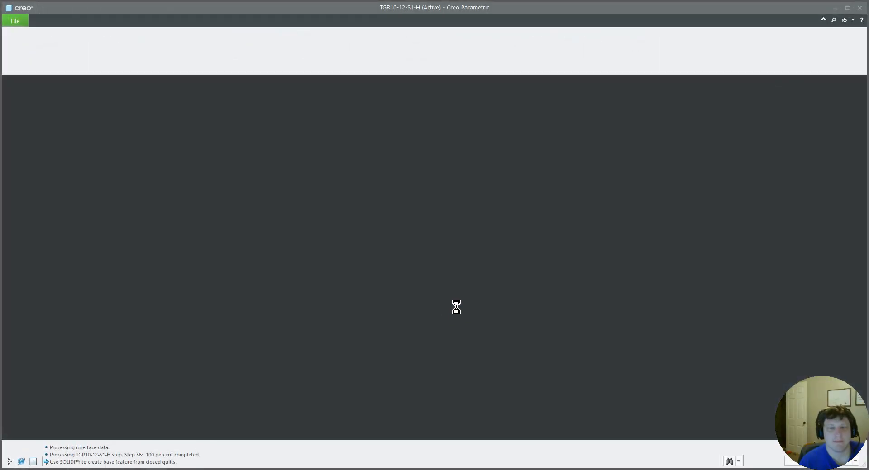
Examine the gate point and the end face of the imported tunnel gate insert
middle_drag(455, 300, 409, 319)
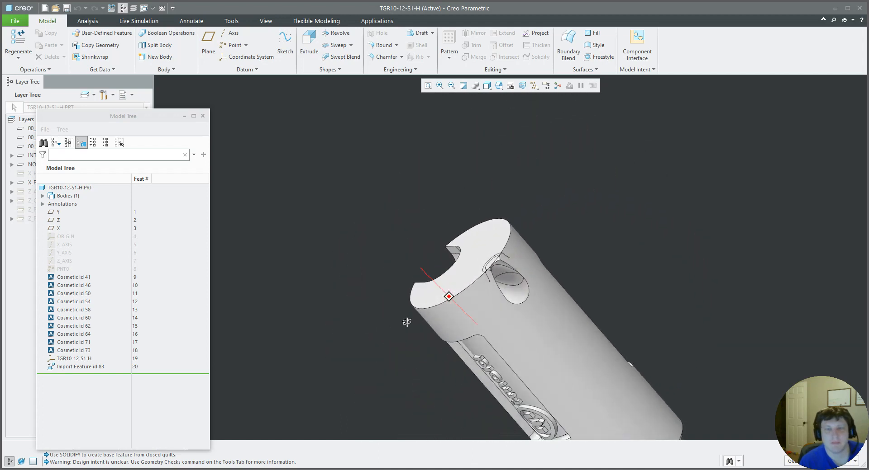
scroll(479, 284, down, 10)
middle_drag(475, 283, 462, 316)
click(493, 294)
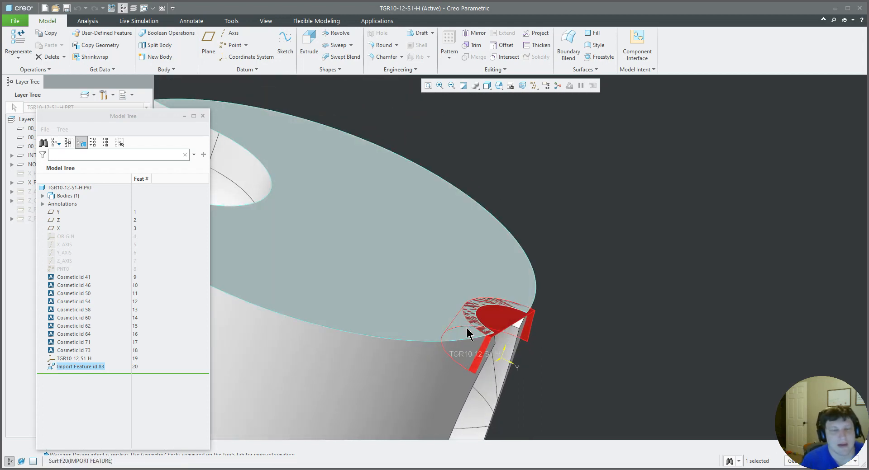
scroll(468, 333, down, 5)
mouse_move(458, 334)
middle_down()
mouse_move(454, 324)
mouse_move(446, 329)
mouse_move(462, 334)
middle_up()
click(588, 308)
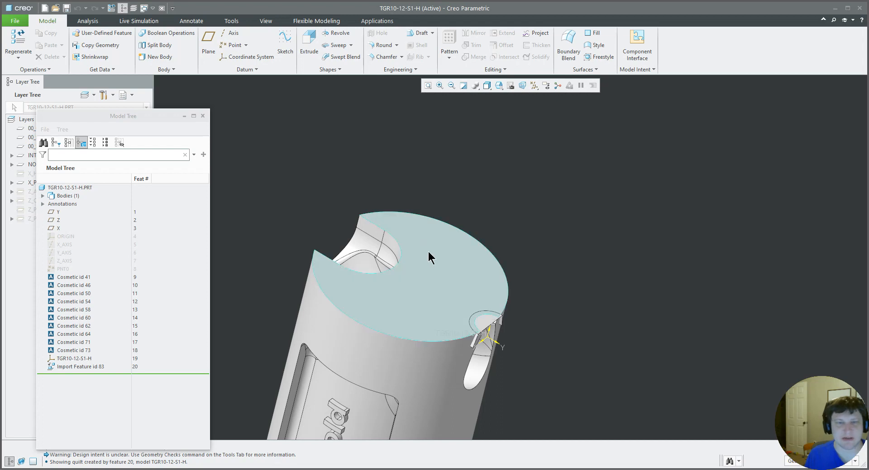
Create a datum plane through the curved edge around the insert's gate point
click(208, 37)
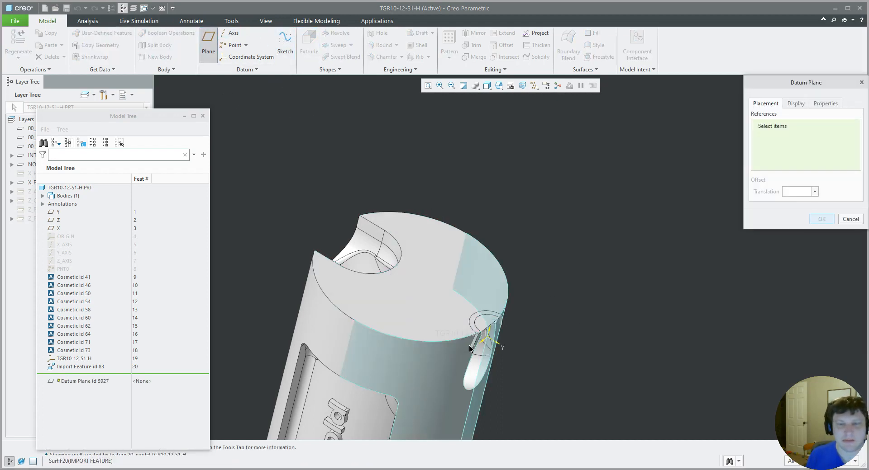
scroll(470, 346, up, 3)
click(472, 346)
scroll(516, 332, down, 3)
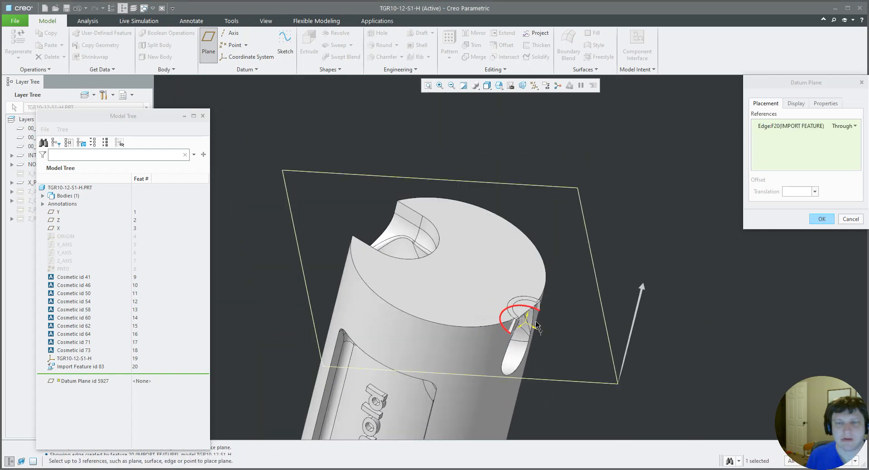
scroll(536, 325, down, 3)
middle_click(489, 247)
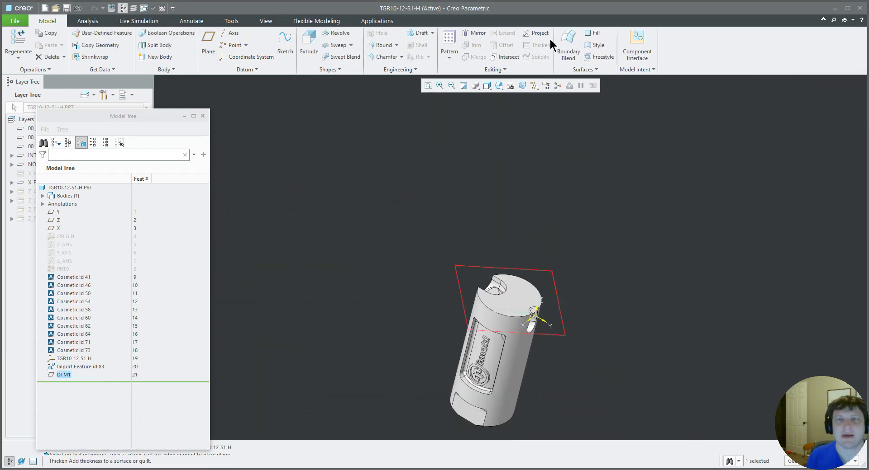
Start a Fill surface sketch on the new datum plane and project the outer arc edge around the gate point
click(588, 34)
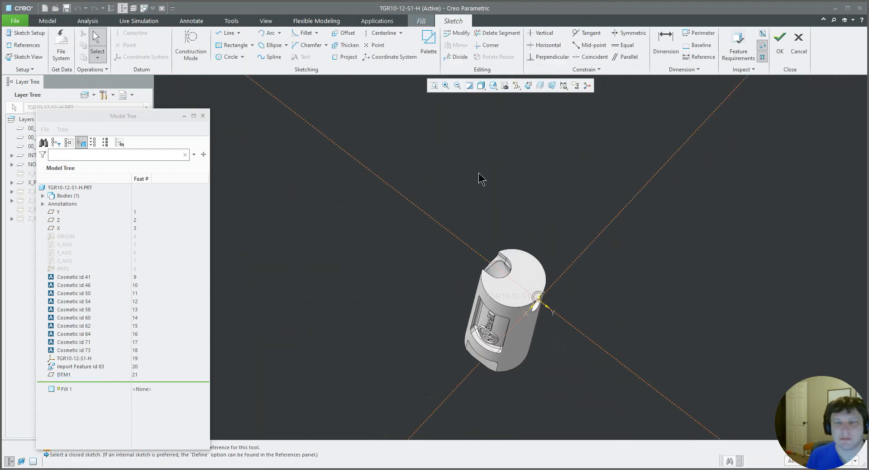
click(344, 56)
scroll(563, 290, up, 5)
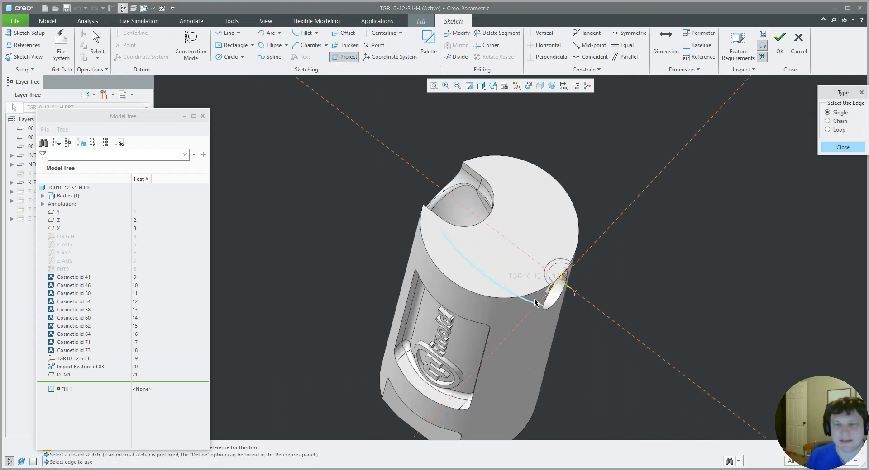
click(577, 278)
scroll(510, 296, down, 5)
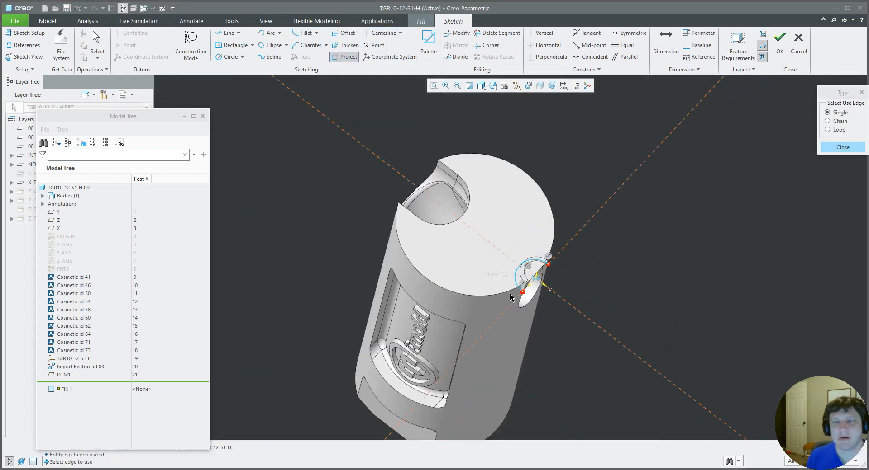
middle_click(510, 294)
Sketch a rectangular line outline around the insert's circular face from both ends of the projected gate arc, leaving one corner open
click(39, 60)
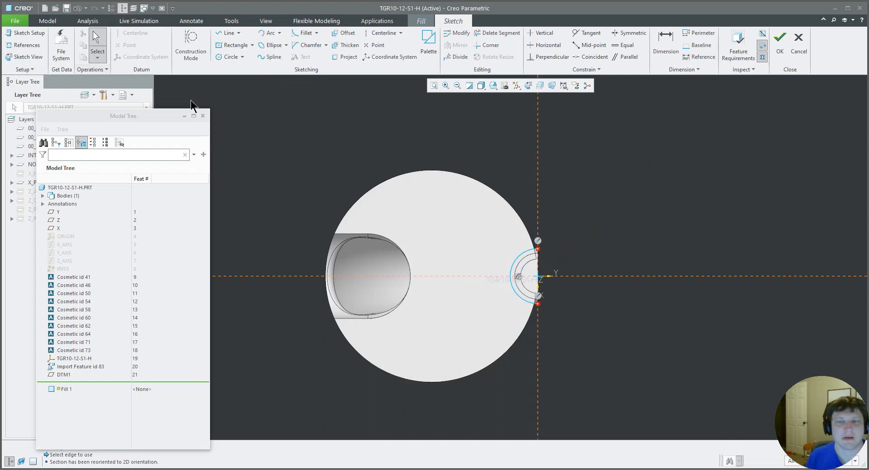
click(226, 32)
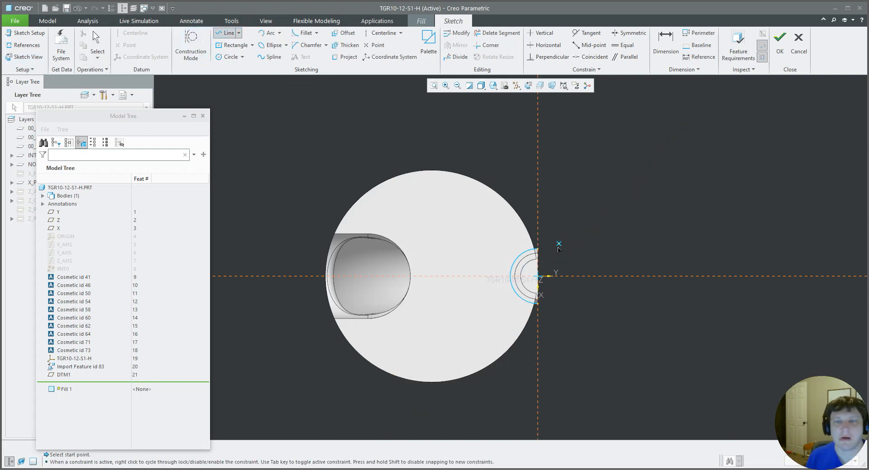
click(538, 249)
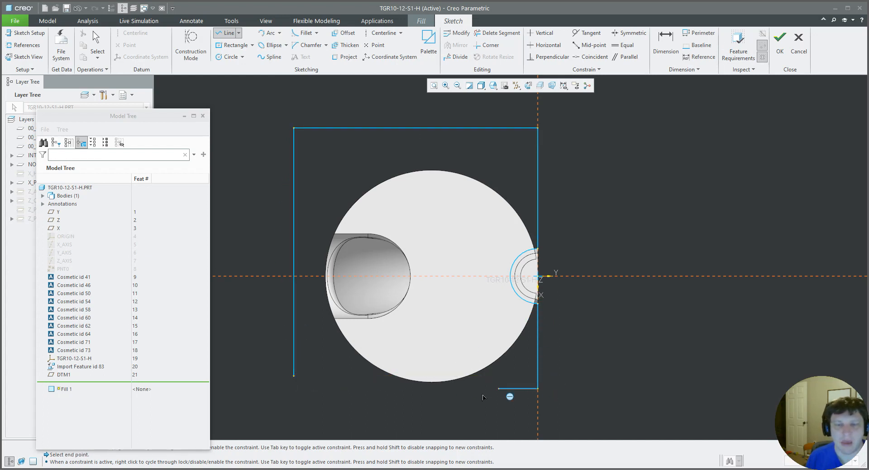
click(285, 389)
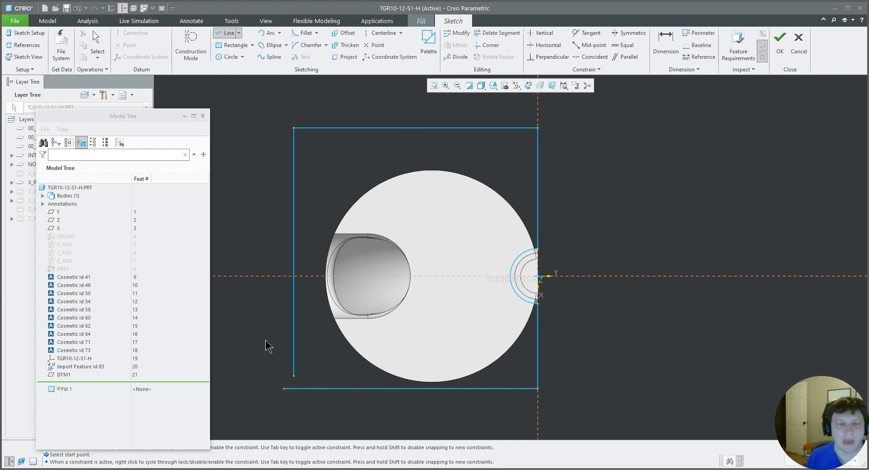
middle_click(267, 339)
Close the outline's open corner by trimming its vertical and horizontal lines with Corner, and complete the Fill surface
scroll(267, 340, down, 1)
click(487, 45)
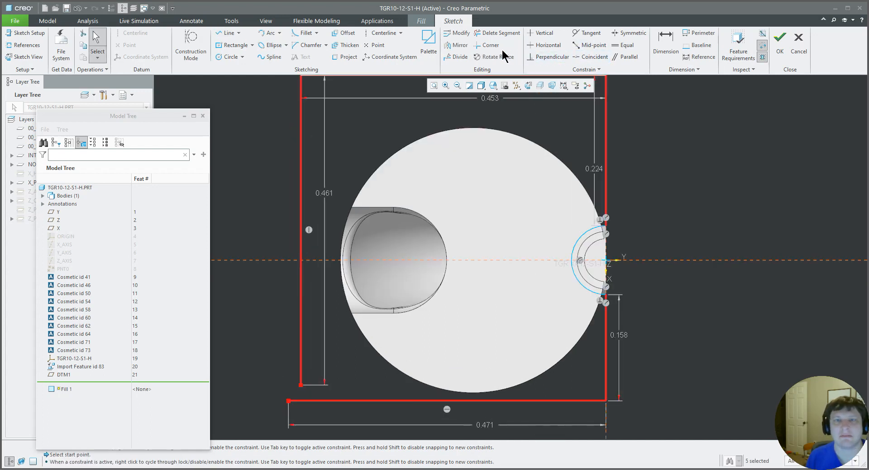
click(305, 322)
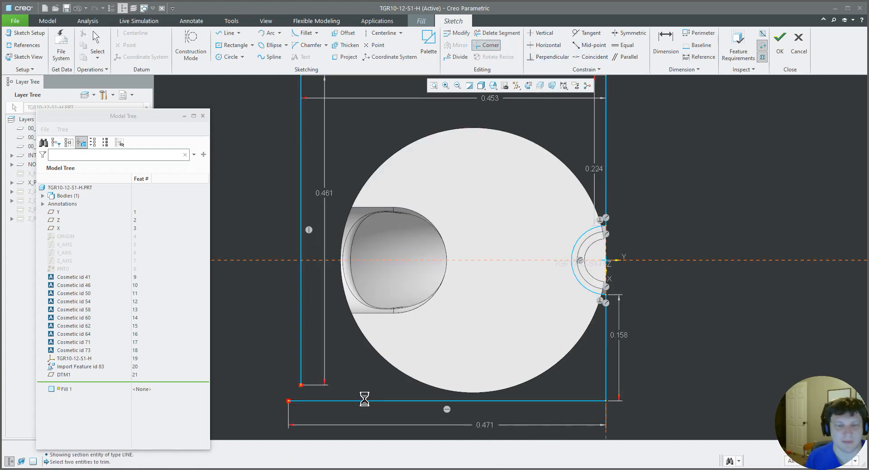
click(362, 401)
middle_click(361, 374)
click(778, 45)
middle_drag(509, 235, 513, 156)
middle_click(514, 156)
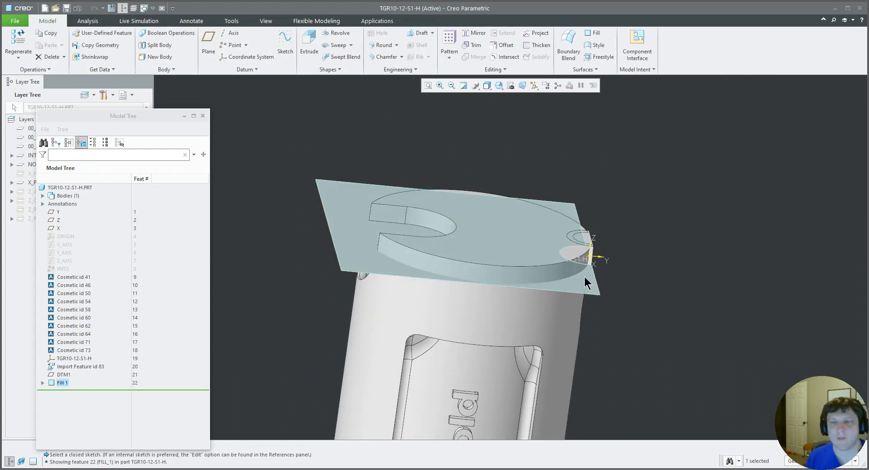
Merge the Fill surface with the imported insert's surface at the gate point
scroll(584, 278, up, 5)
ctrl+click(624, 235)
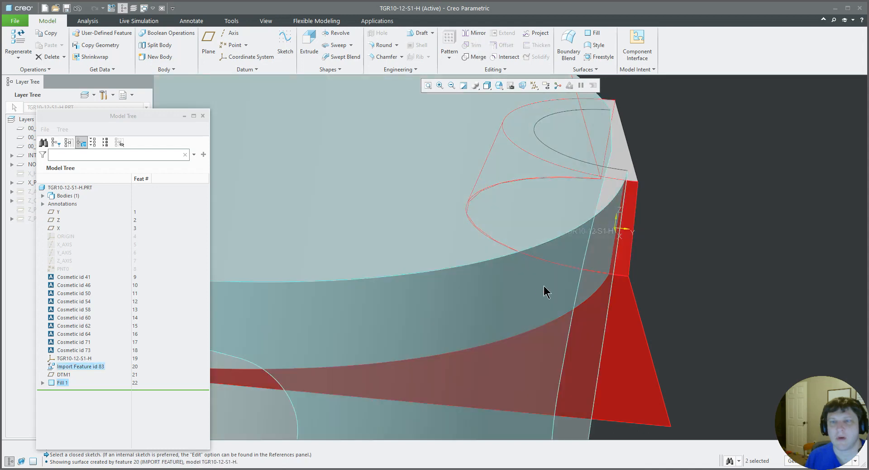
scroll(544, 290, down, 2)
click(473, 59)
middle_click(481, 181)
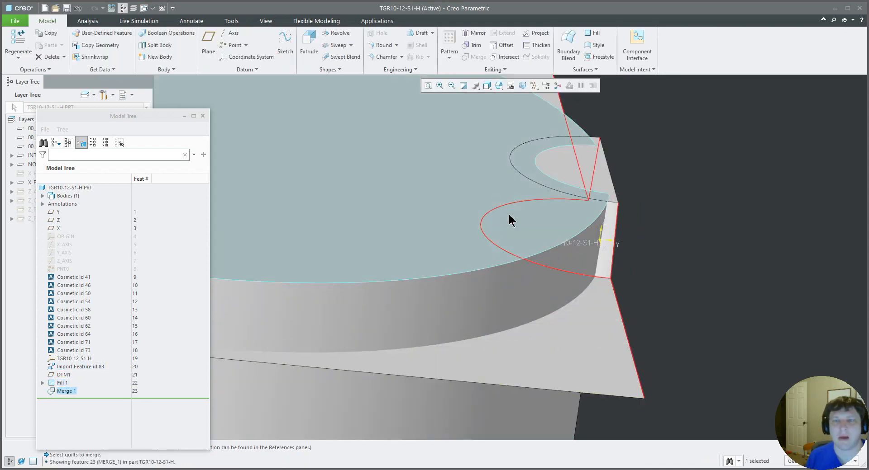
click(605, 258)
scroll(485, 282, down, 3)
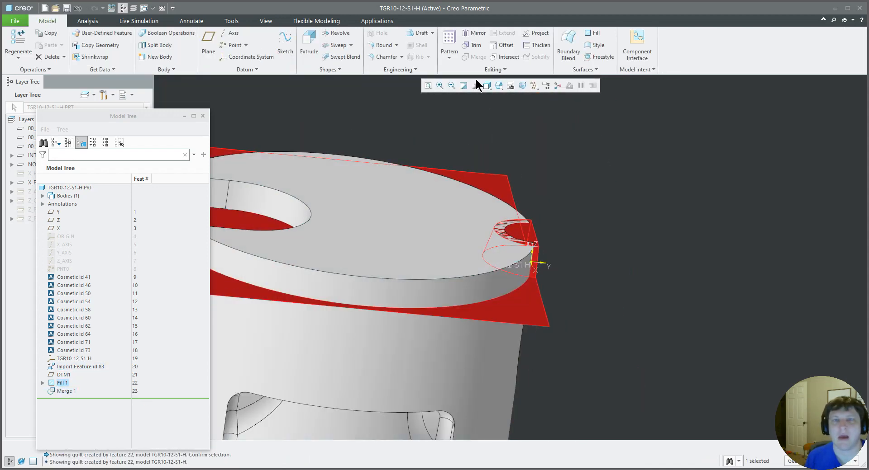
click(496, 70)
click(494, 69)
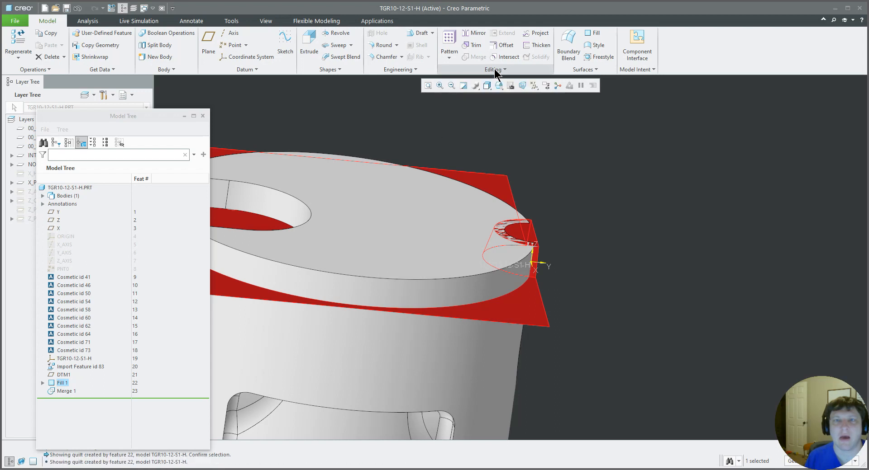
middle_drag(490, 185, 473, 207)
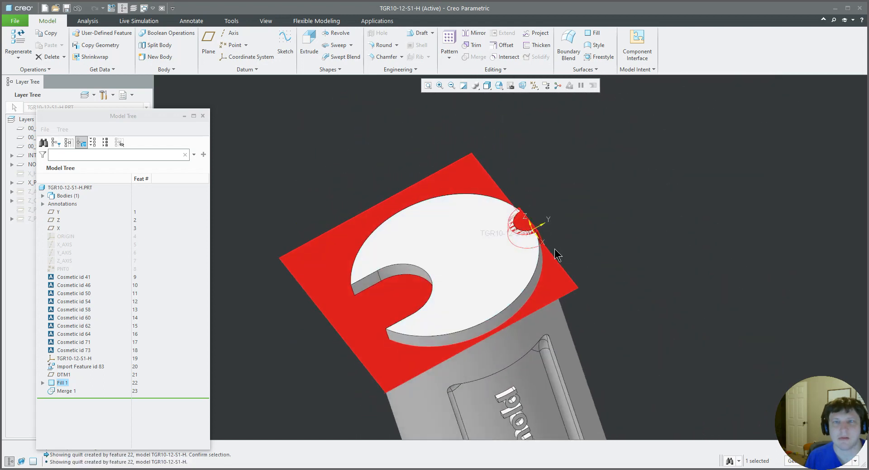
click(549, 273)
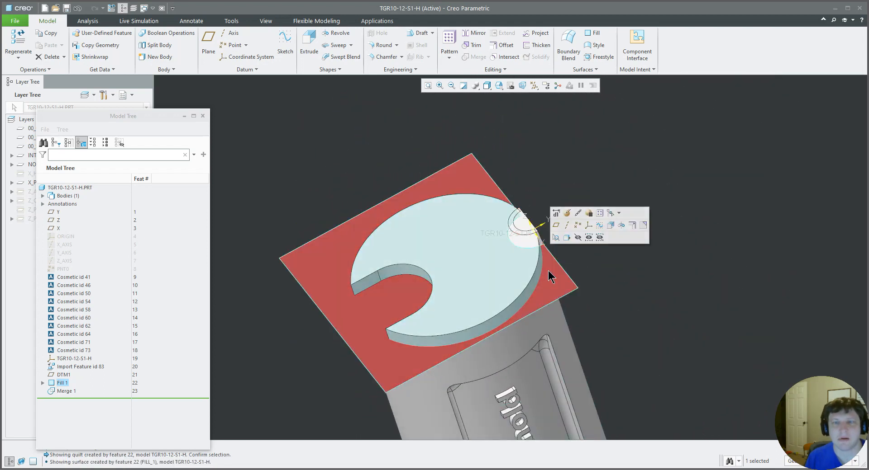
click(548, 273)
middle_drag(549, 273, 499, 263)
click(581, 231)
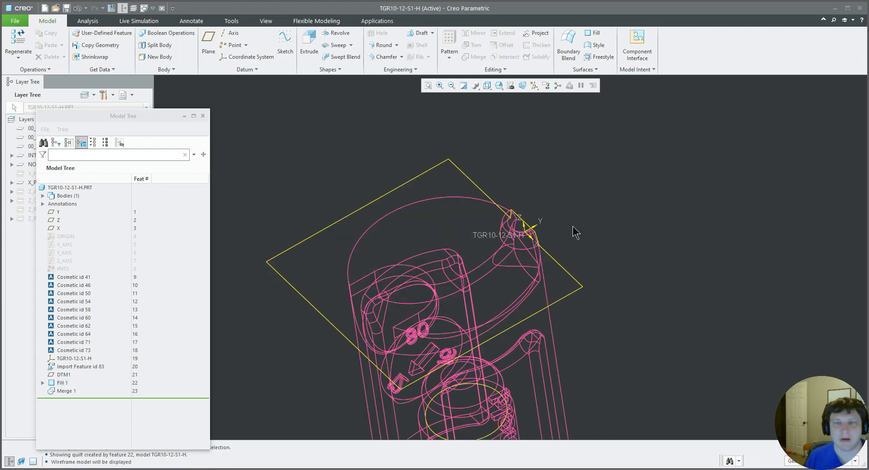
Solidify the whole imported insert quilt
scroll(473, 210, down, 3)
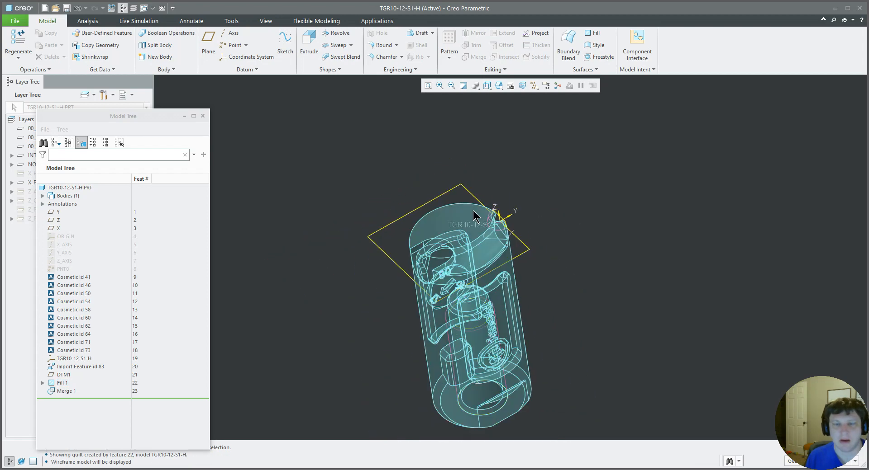
click(508, 319)
click(498, 308)
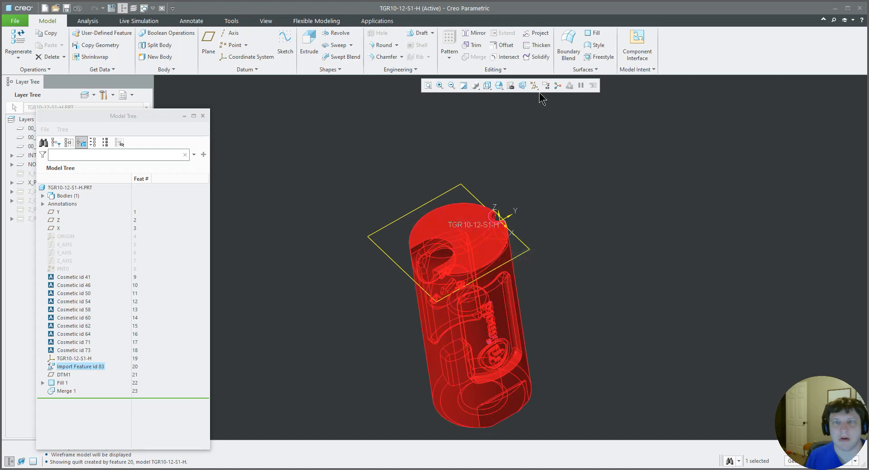
click(536, 57)
middle_click(536, 233)
Solidify the merged fill quilt with Remove material, cutting away the insert's material on the side above the quilt
click(501, 221)
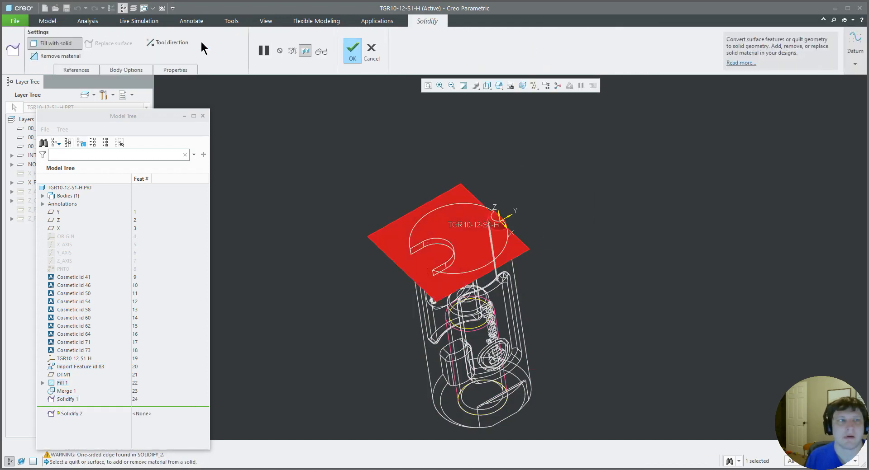
click(58, 56)
click(181, 45)
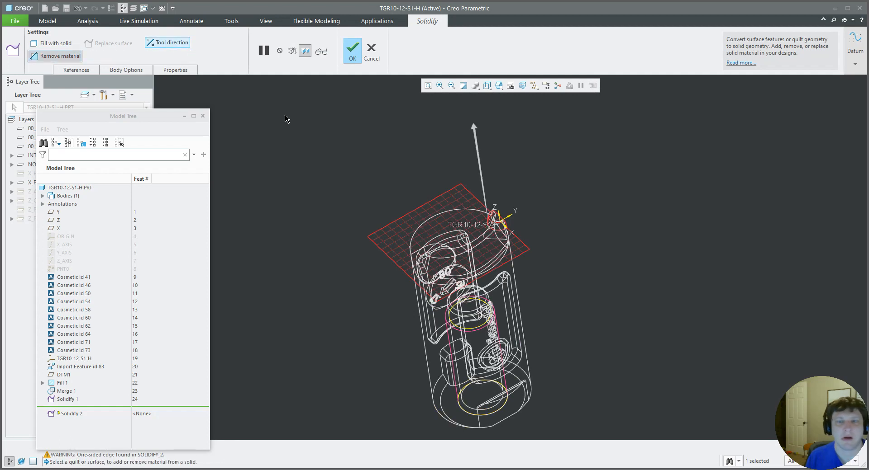
middle_click(330, 152)
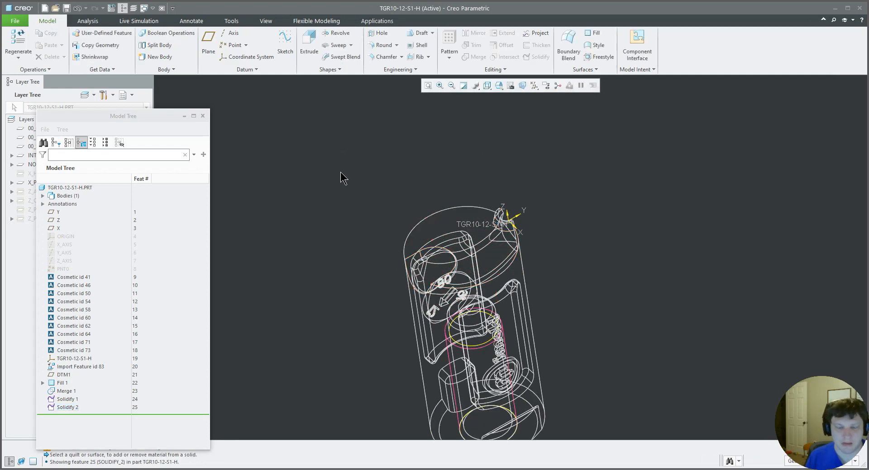
Show the insert shaded with edges and examine the trimmed end face and gate point
key(ctrl+2)
scroll(496, 237, up, 6)
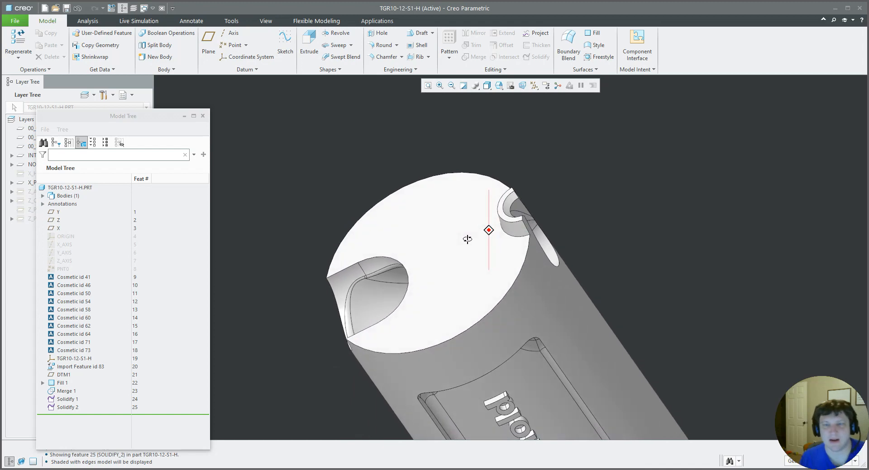
middle_drag(516, 232, 492, 223)
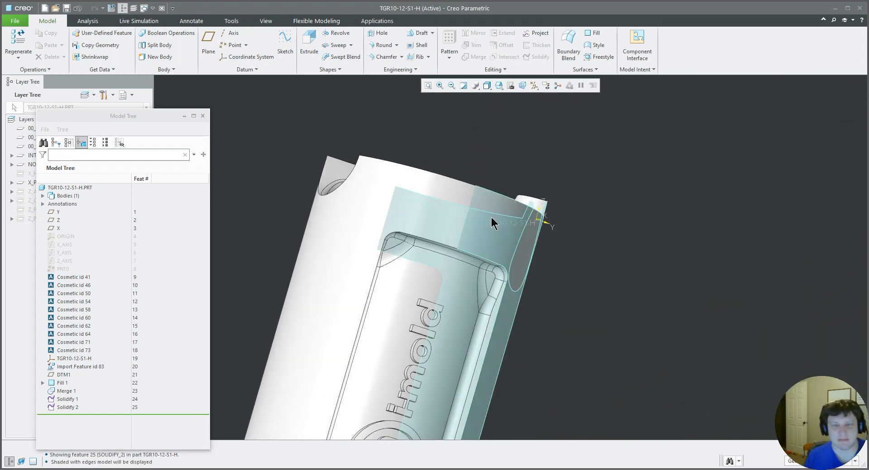
scroll(491, 223, down, 5)
middle_drag(403, 162, 396, 233)
middle_drag(395, 272, 390, 226)
Measure the diameter of the insert's outer cylindrical surface
click(97, 22)
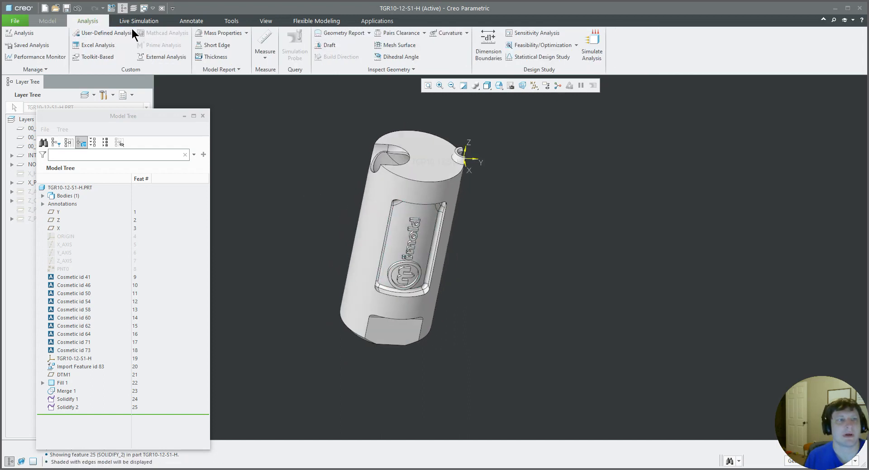
click(265, 45)
click(378, 243)
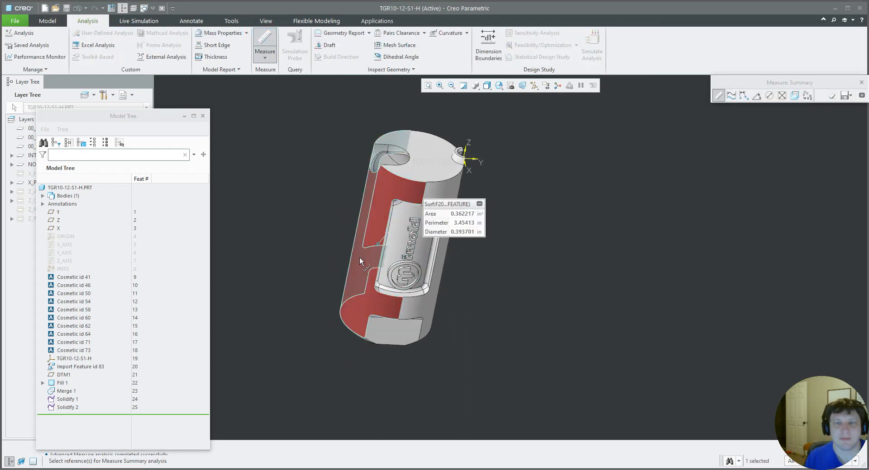
middle_click(452, 265)
Measure the distance between the insert's trimmed end face and its opposite end face
click(265, 44)
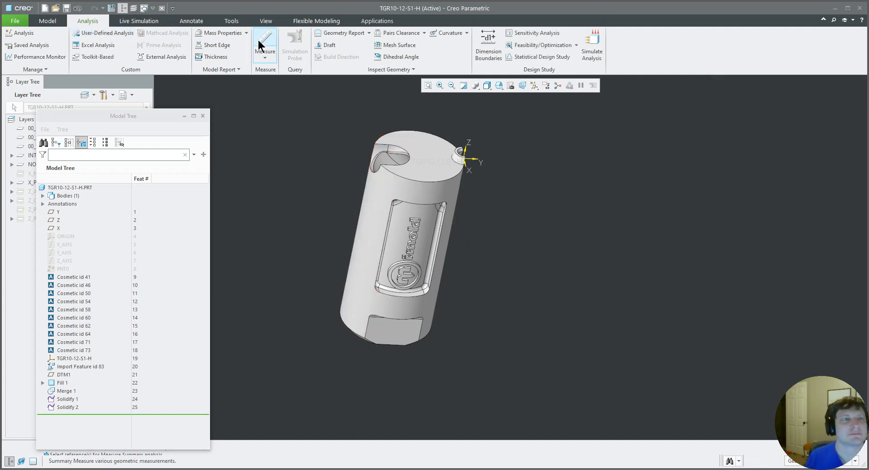
click(448, 154)
middle_drag(457, 156, 441, 157)
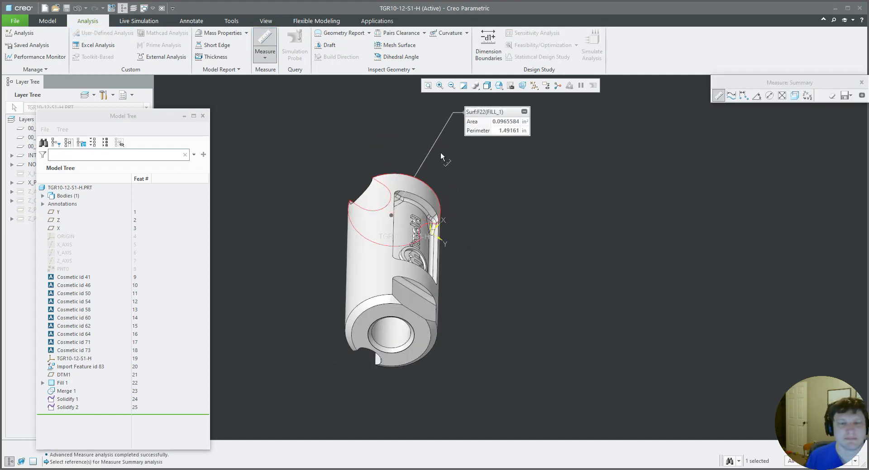
ctrl+click(375, 312)
middle_drag(375, 312, 346, 307)
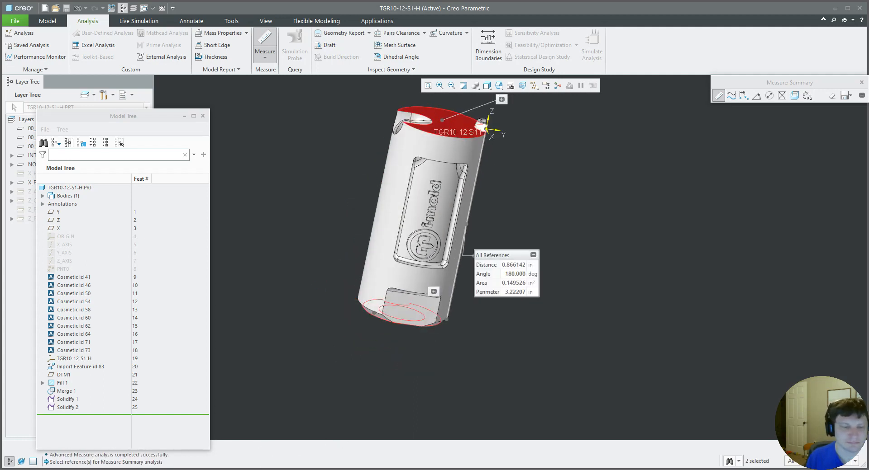
Open the Calculator and the TGR10-12-S1-H product page in the browser, and return to Creo and clear the measurement
key(super)
text(cac)
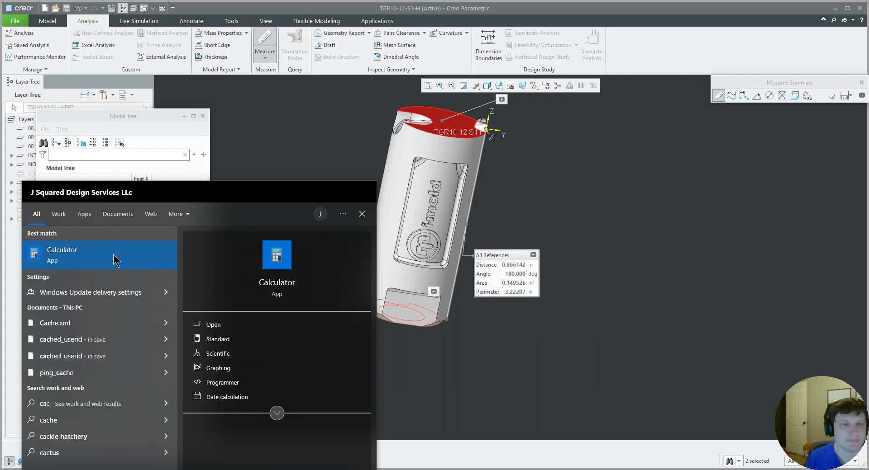
click(116, 260)
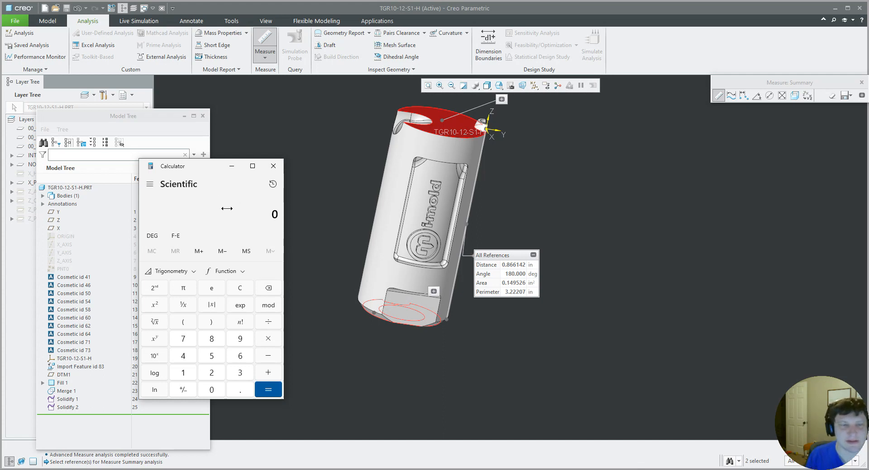
click(282, 469)
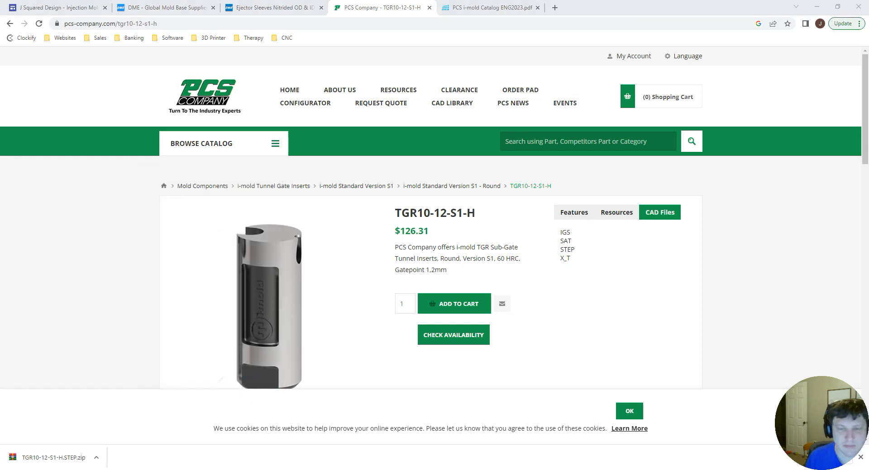
click(497, 444)
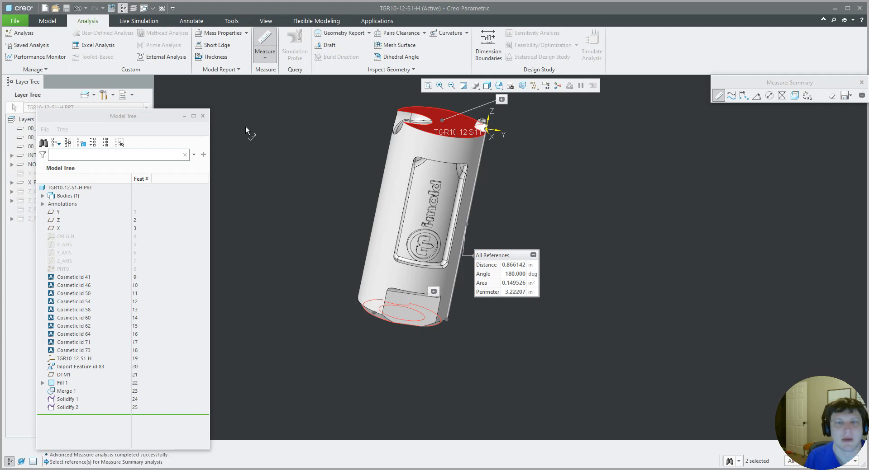
key(Escape)
Switch to the HOUSING_CORE part and examine the area between its two housing cores from above
click(152, 8)
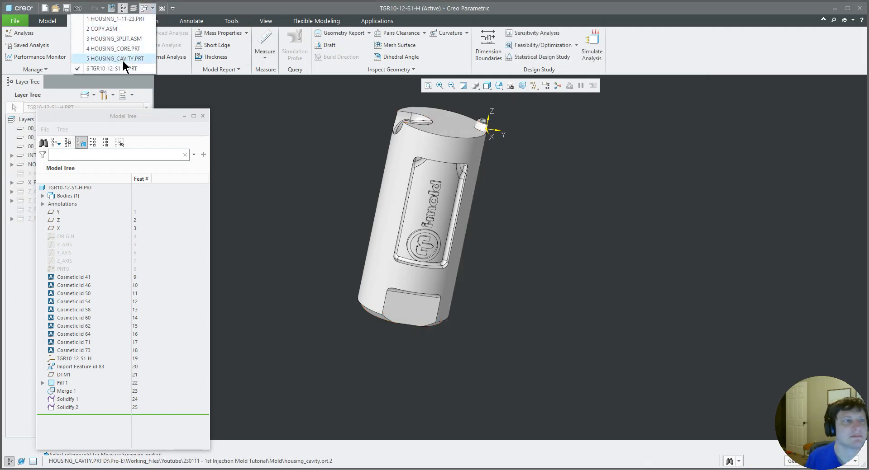
click(113, 49)
scroll(369, 210, down, 4)
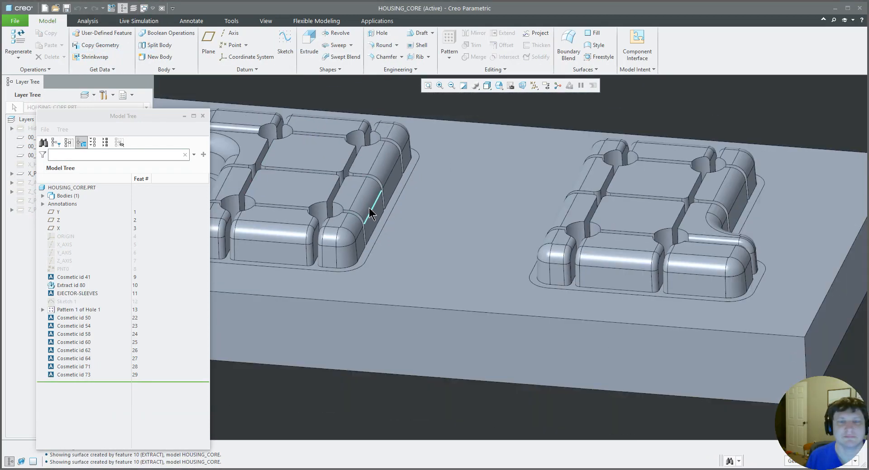
mouse_move(396, 198)
middle_down()
mouse_move(397, 252)
mouse_move(397, 239)
middle_up()
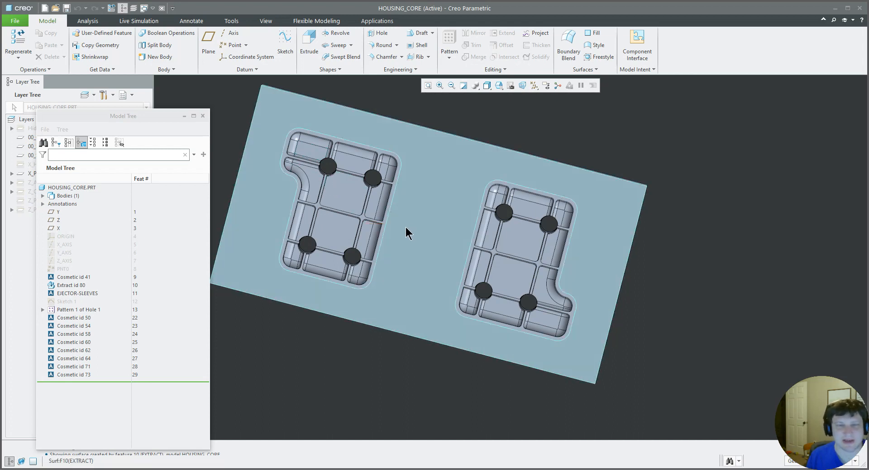
Start a sketch on the flat parting face between the two housing cores in sketch view and check its references
scroll(401, 222, down, 2)
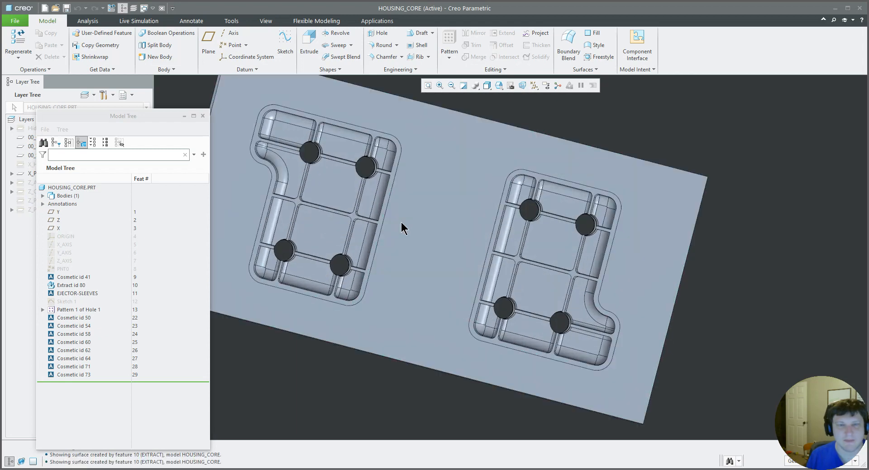
click(284, 43)
click(430, 234)
middle_click(380, 211)
click(28, 58)
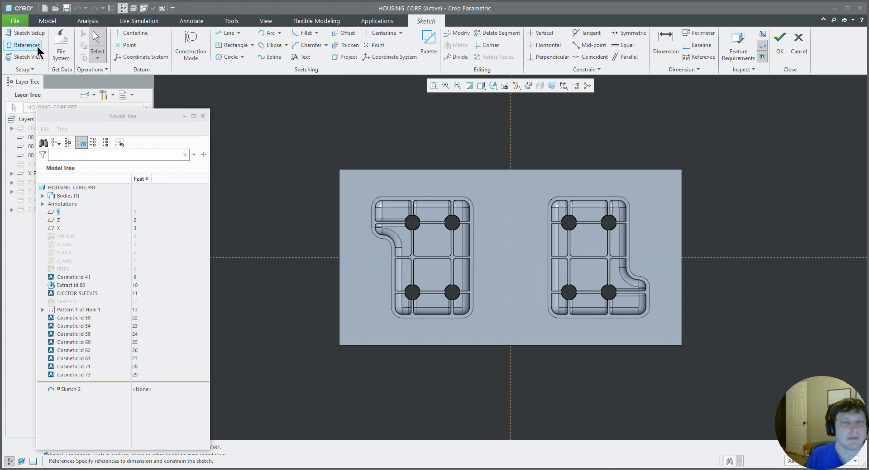
click(25, 45)
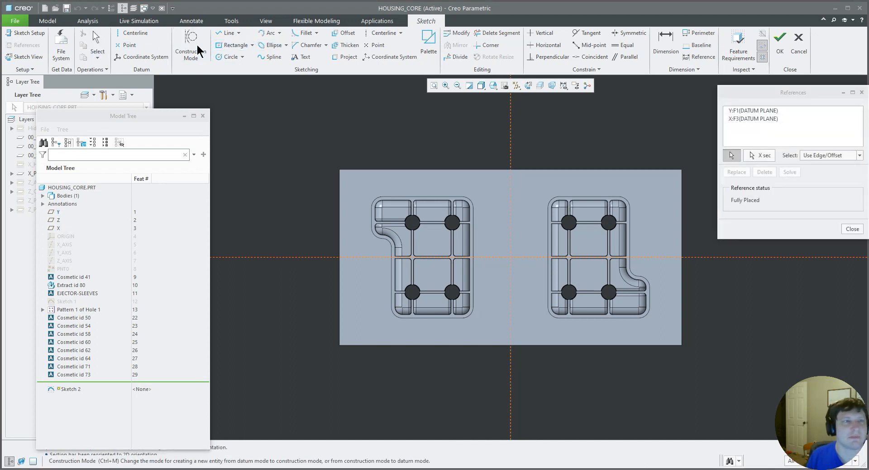
Place two datum points between the cores, one about 0.735 left and 0.451 above the origin, the other about 0.73 right and 0.393 below
click(128, 45)
scroll(475, 244, down, 2)
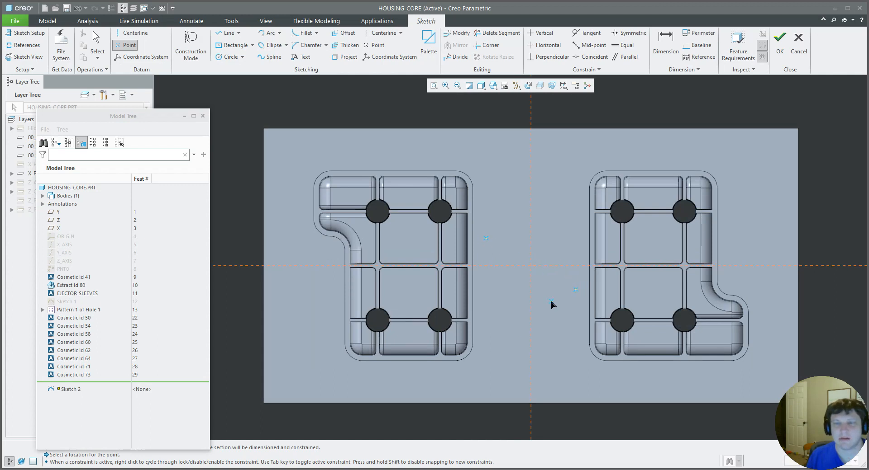
middle_click(551, 304)
Set the lower point's vertical distance from the horizontal reference to 0.25
scroll(501, 275, down, 2)
double_click(633, 280)
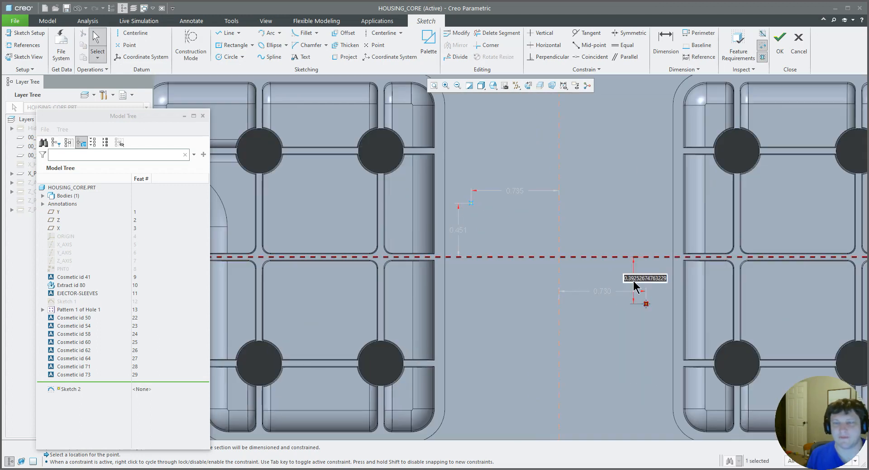
text(.25)
key(Return)
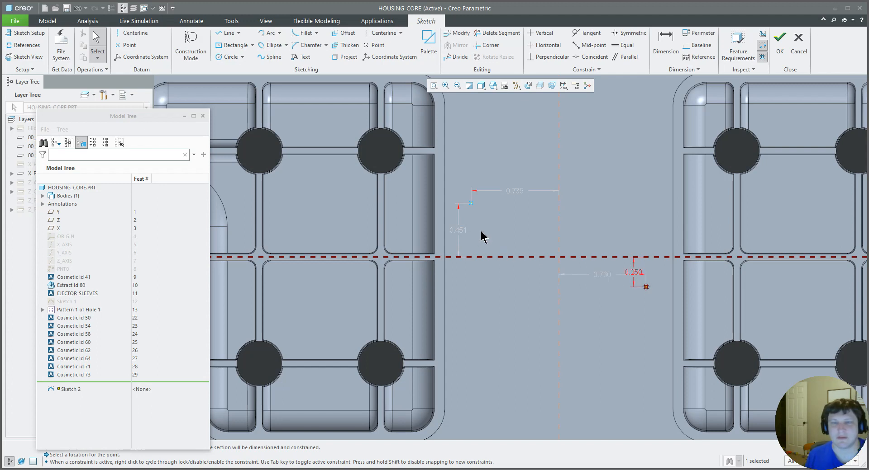
Set the upper-left point's vertical distance from the horizontal reference to 0.25
click(459, 232)
text(.25)
key(Return)
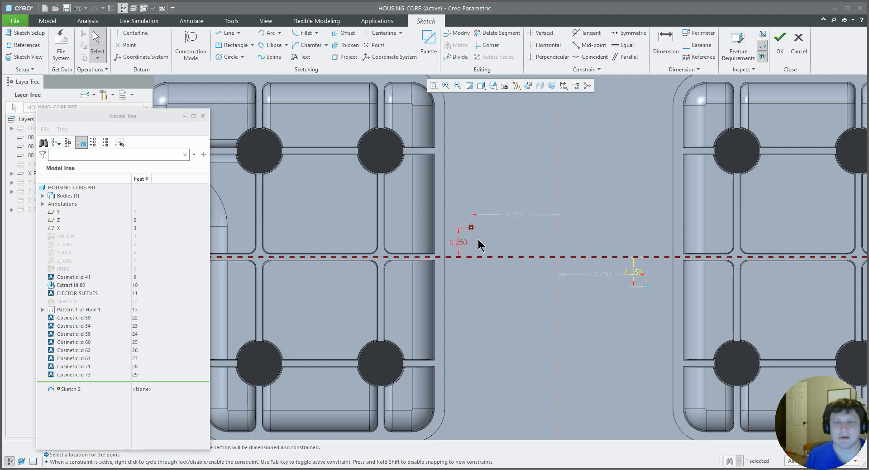
Draw two equal construction circles of about 0.55 diameter, one centred on each sketched point
click(224, 57)
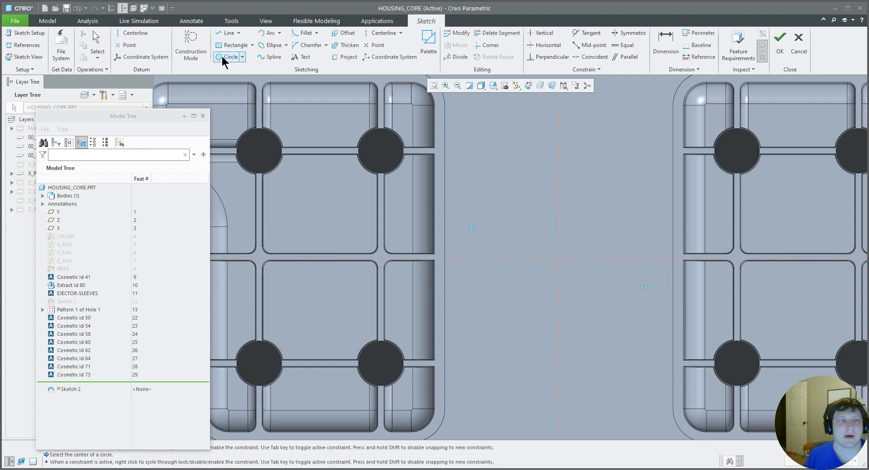
click(191, 47)
click(476, 228)
click(501, 245)
click(647, 289)
click(671, 317)
middle_click(598, 302)
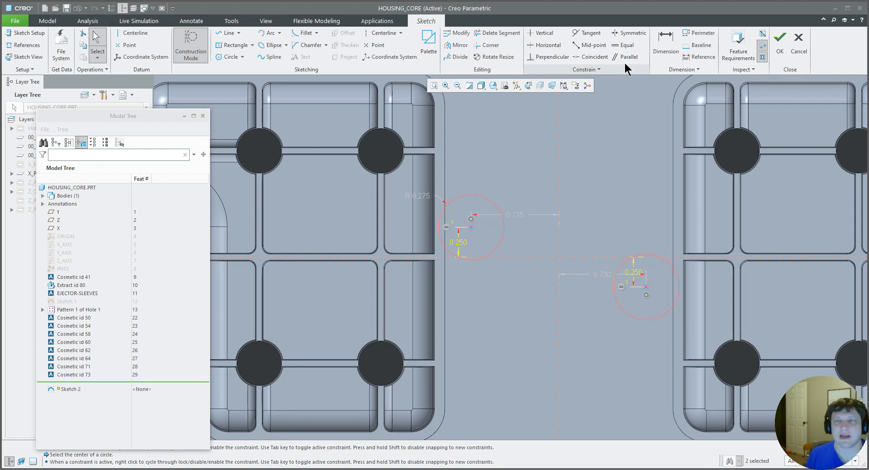
Dimension the left construction circle's diameter and finish the sketch
click(665, 43)
double_click(480, 197)
middle_click(488, 185)
key(BackSpace)
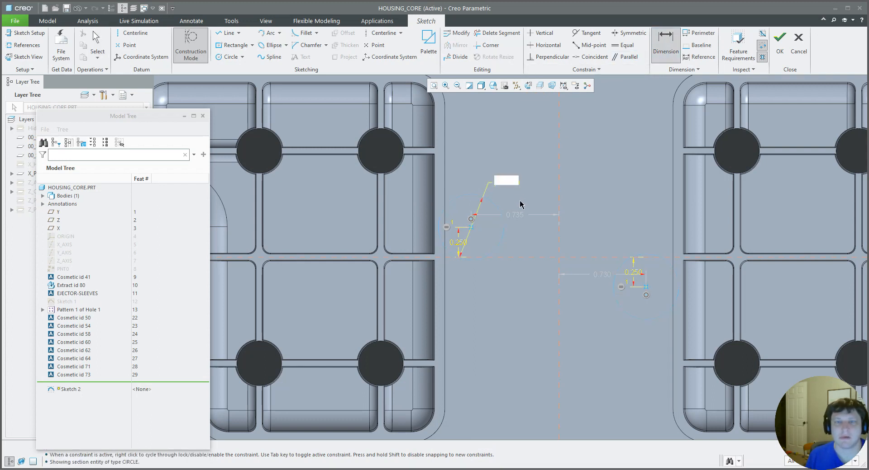
middle_click(520, 204)
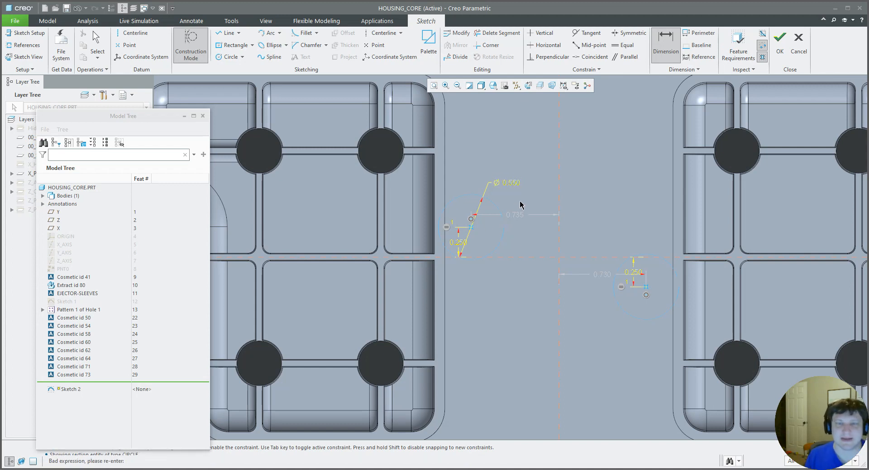
middle_click(519, 204)
click(779, 40)
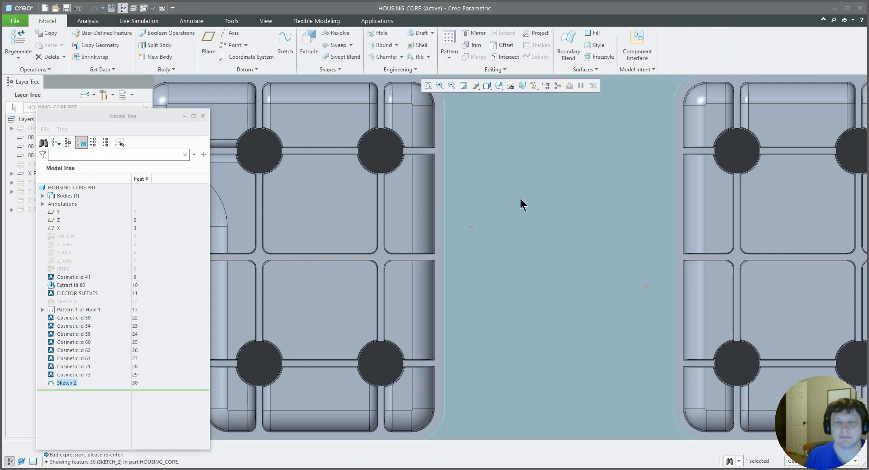
Switch to the TGR10-12-S1-H part and measure the diameter of the insert's cylindrical surface
click(152, 9)
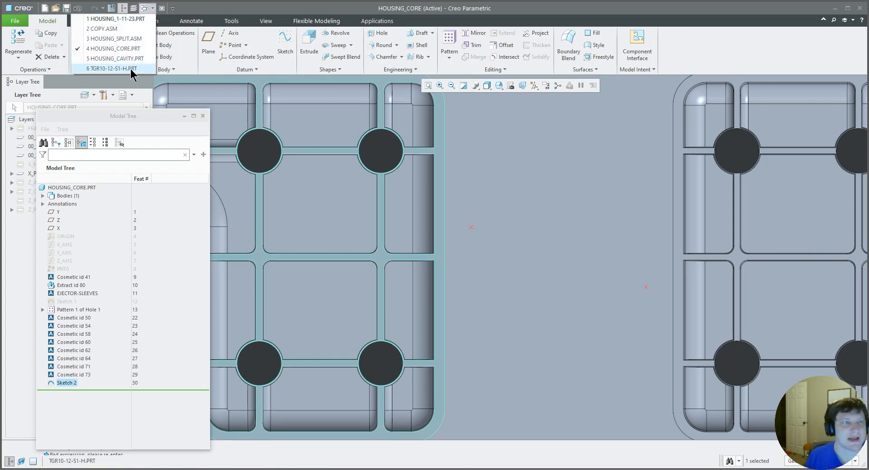
click(130, 72)
click(265, 45)
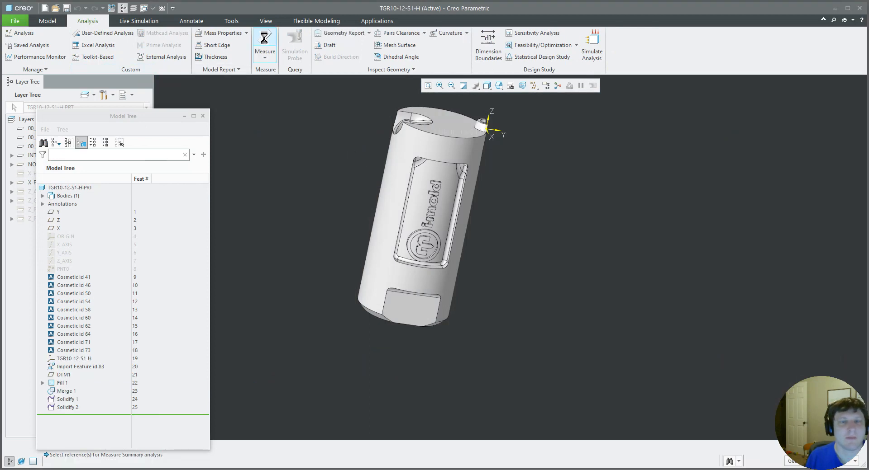
click(392, 227)
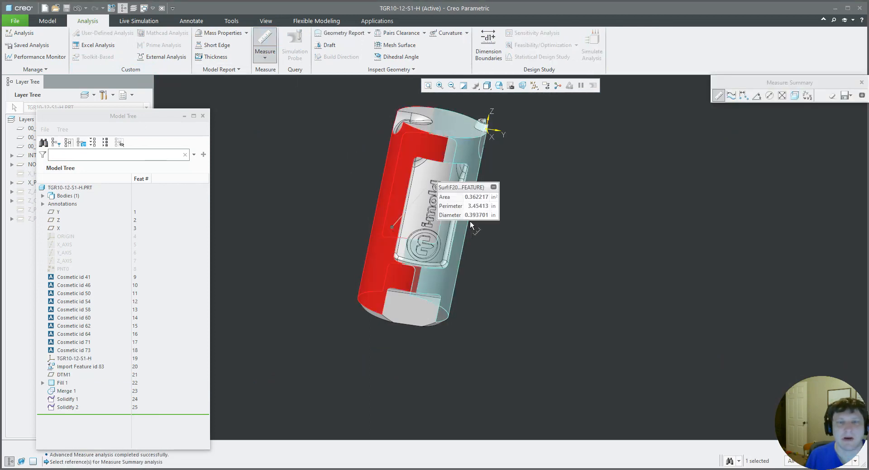
middle_click(306, 210)
Return to HOUSING_CORE, reopen the gate point sketch for editing and set the left construction circle's diameter to 0.394
click(152, 9)
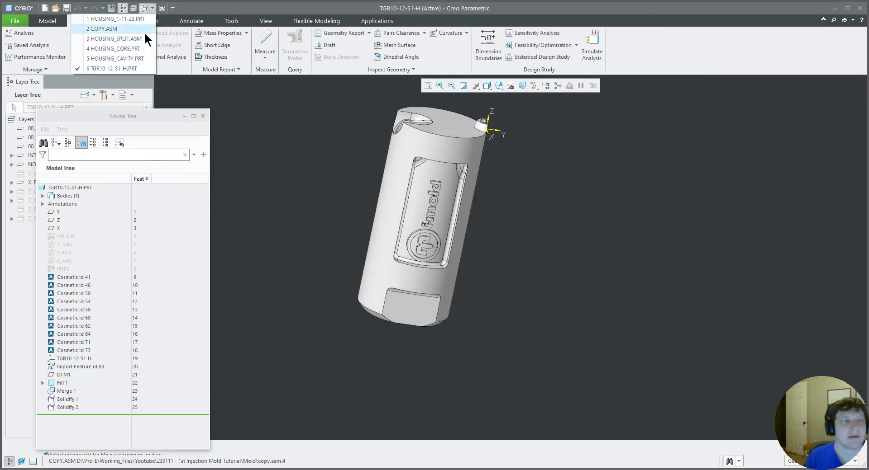
click(127, 50)
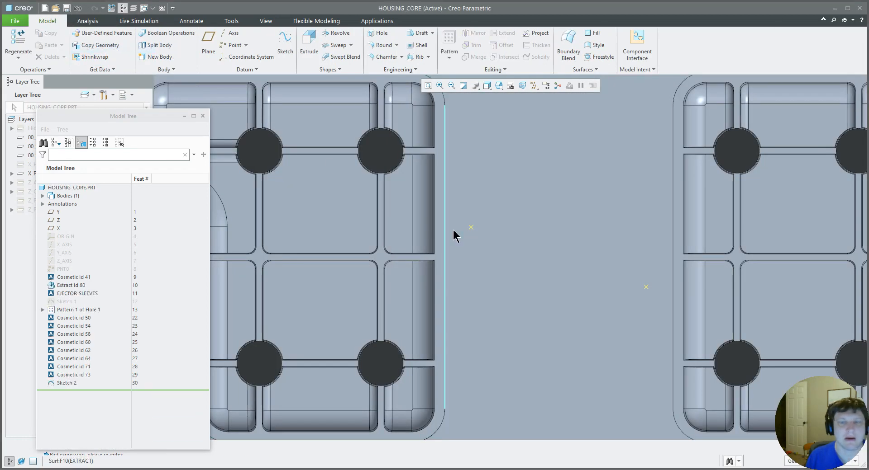
click(471, 229)
click(487, 179)
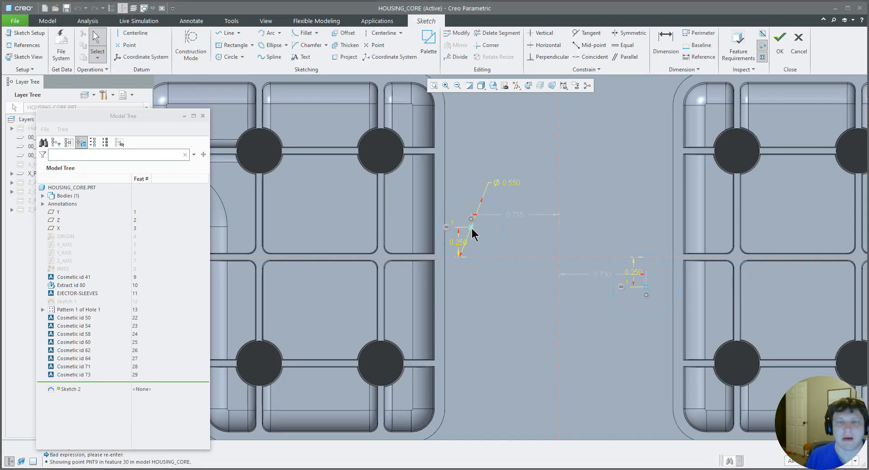
click(509, 183)
key(Return)
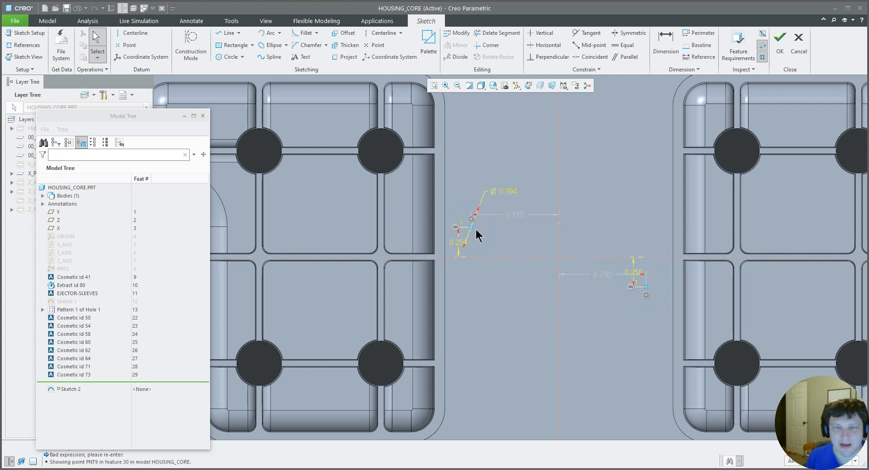
Move the left point closer to the left core and set its horizontal distance from the vertical reference to 0.840
drag(471, 228, 462, 232)
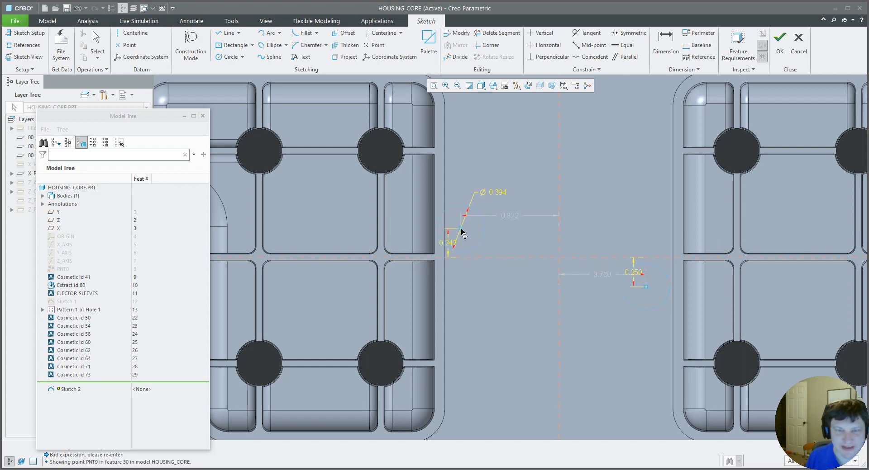
scroll(462, 232, down, 5)
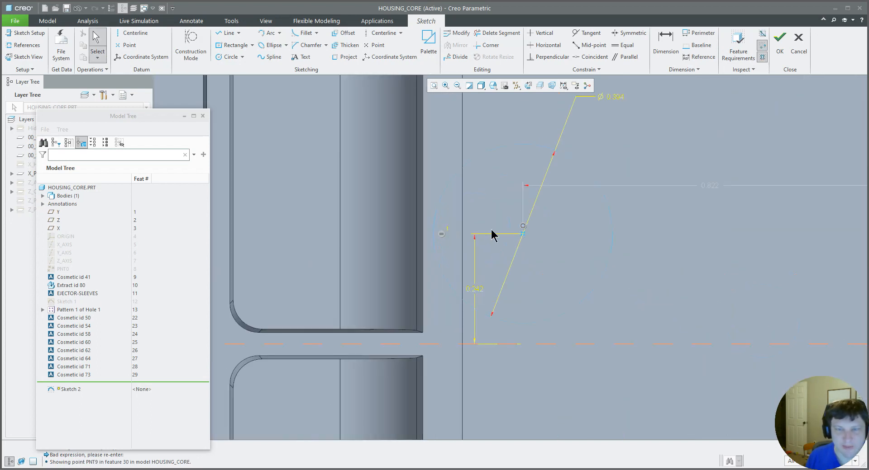
drag(523, 237, 513, 235)
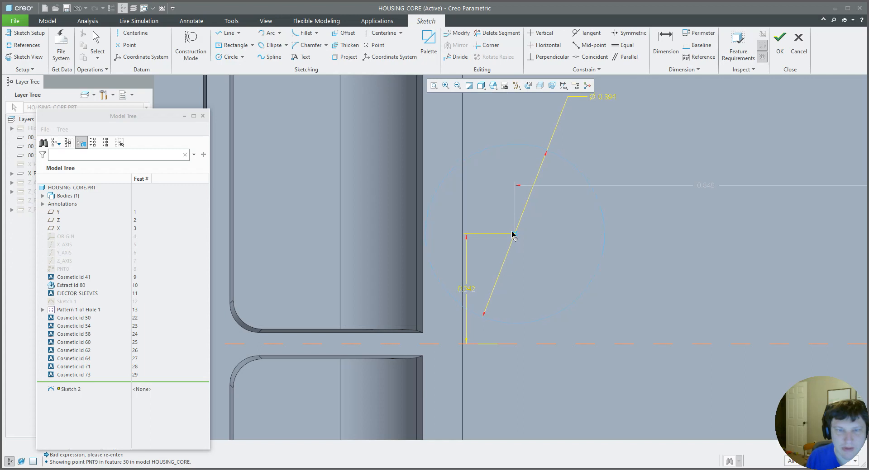
scroll(452, 267, up, 4)
click(539, 235)
double_click(538, 235)
text(.840)
key(Return)
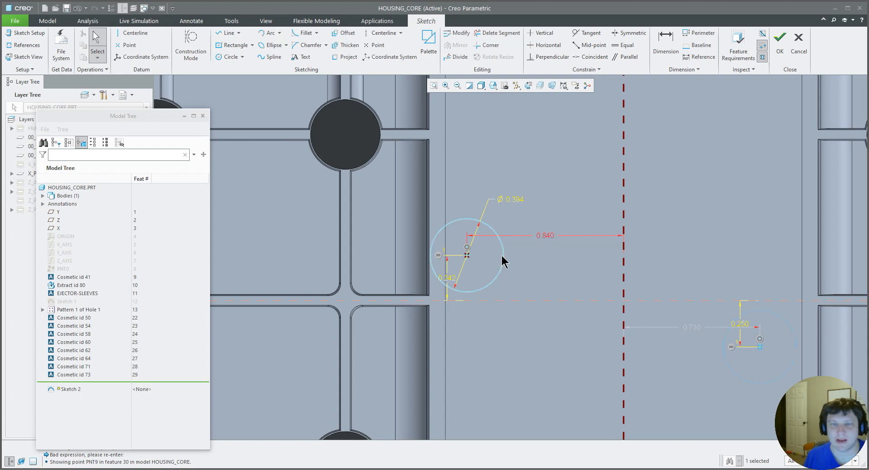
Reset the left point's vertical distance from the horizontal reference to 0.25
double_click(454, 278)
text(.25)
key(Return)
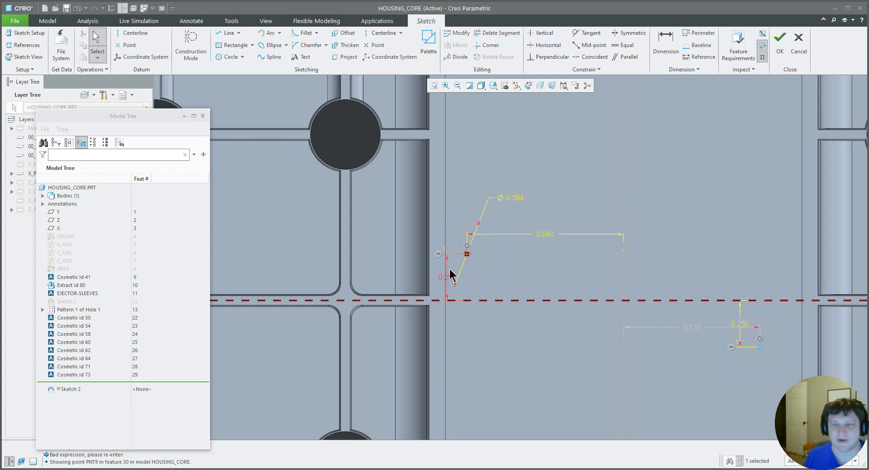
Set the right point's horizontal distance from the vertical reference to 0.84 and finish the sketch
scroll(450, 273, up, 4)
double_click(575, 299)
text(.84)
key(Return)
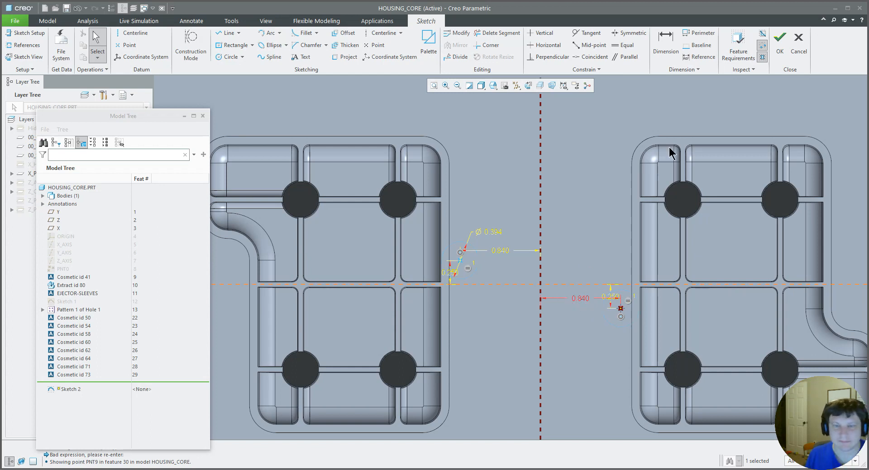
click(780, 40)
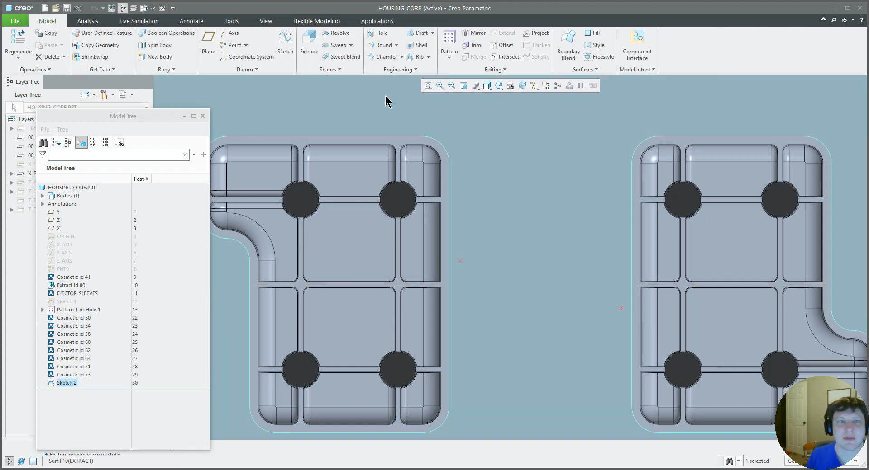
Create a simple hole at the left sketch point with a diameter of 0.394 and a depth of 0.866142
click(381, 35)
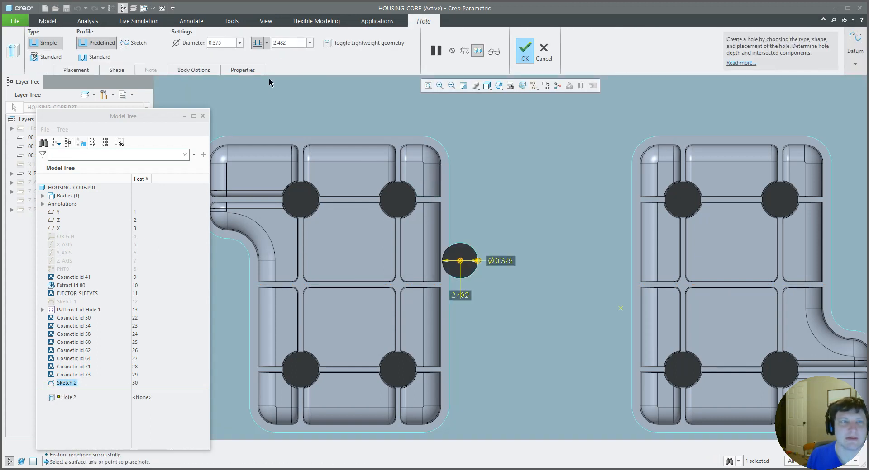
click(226, 42)
text(0.394)
key(Return)
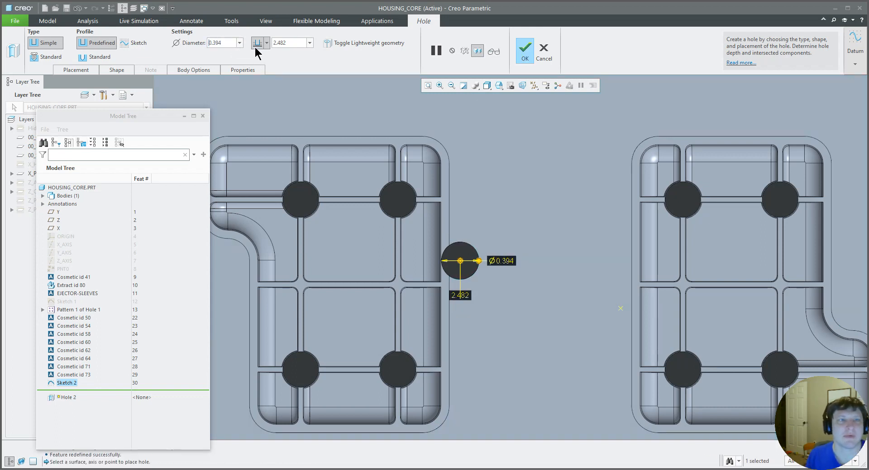
click(267, 43)
click(290, 43)
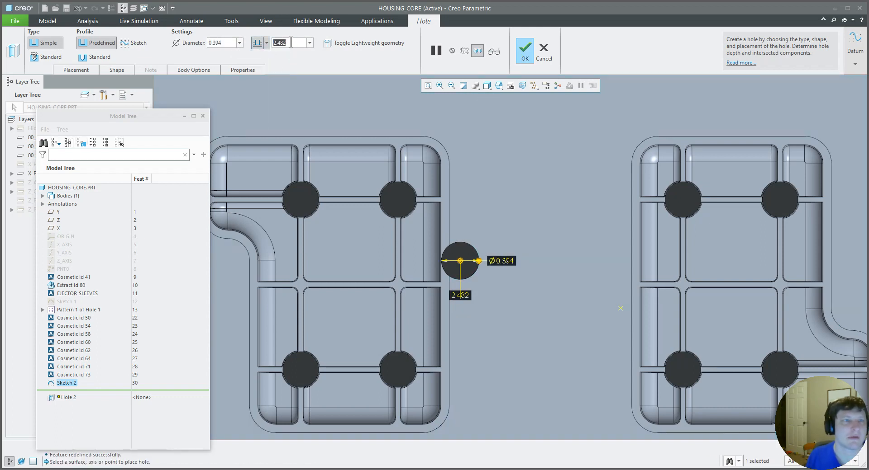
key(BackSpace)
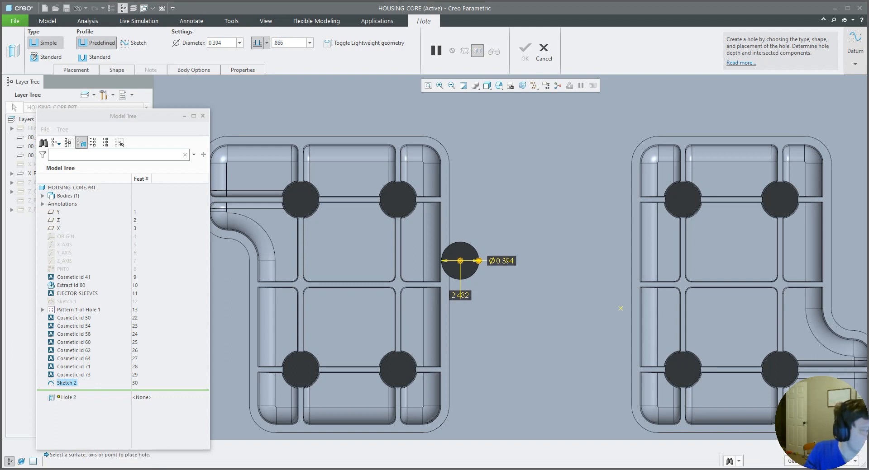
text(.866142)
key(Return)
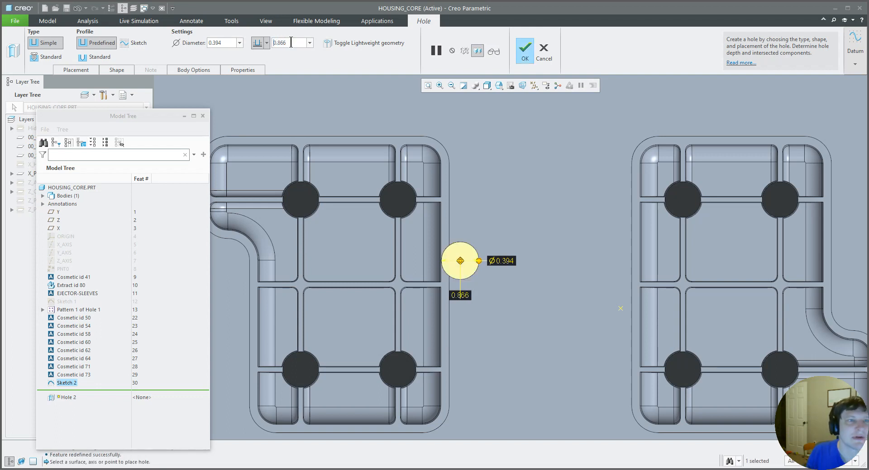
middle_drag(446, 203, 449, 185)
middle_click(448, 186)
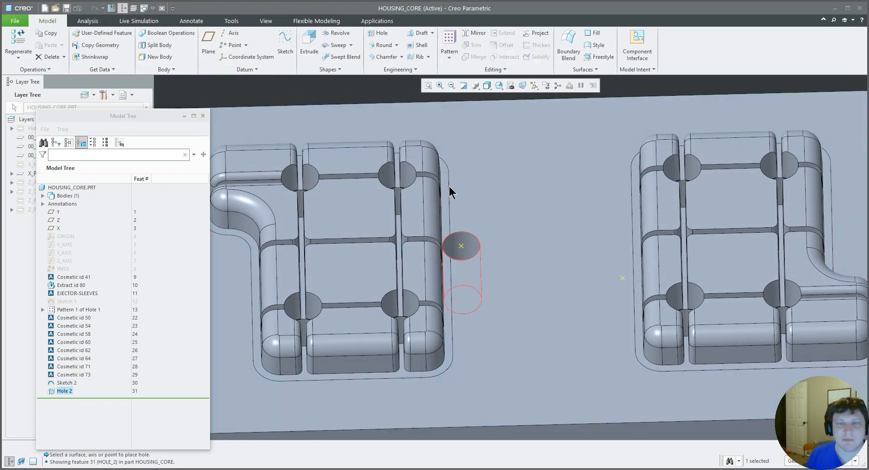
Pattern the gate insert hole onto the sketched points between the two cores
click(452, 44)
click(72, 44)
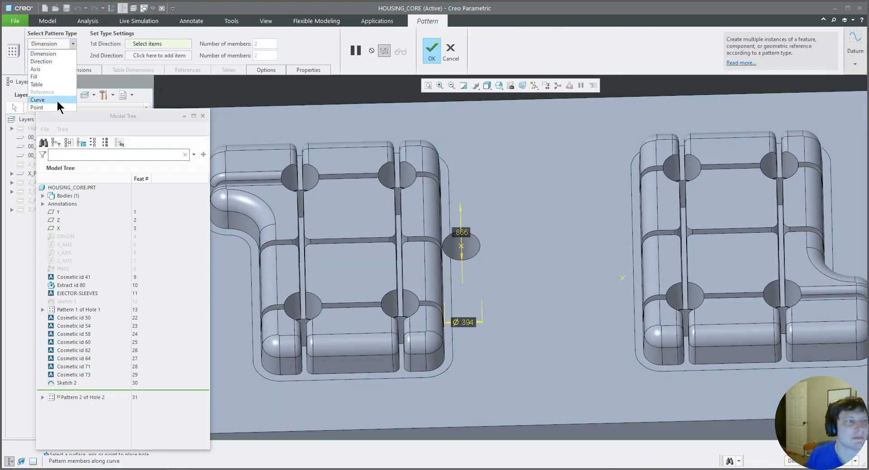
click(56, 99)
click(461, 244)
middle_click(457, 233)
Display the model as wireframe and examine from the side how deep the patterned holes reach toward the plate's bottom face
mouse_move(469, 234)
middle_down()
mouse_move(468, 251)
mouse_move(469, 235)
mouse_move(427, 287)
mouse_move(423, 310)
mouse_move(446, 253)
mouse_move(433, 187)
mouse_move(443, 214)
middle_up()
scroll(453, 253, down, 2)
key(ctrl+6)
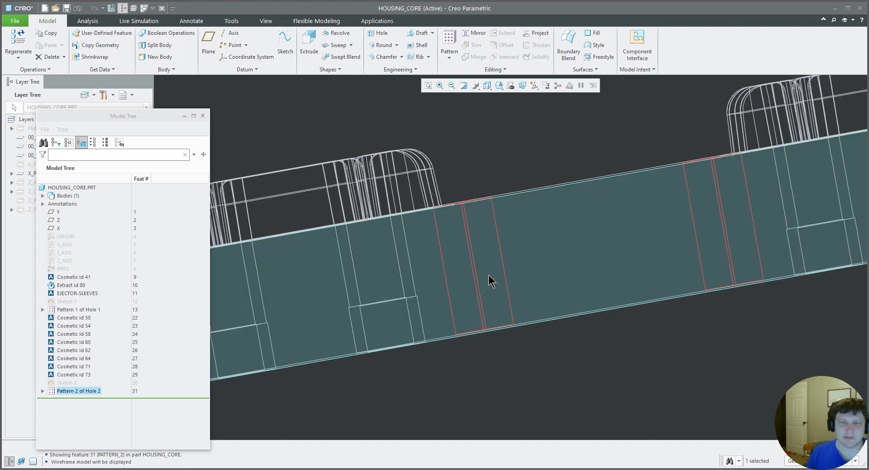
middle_drag(487, 275, 492, 280)
key(ctrl+d)
scroll(518, 289, down, 2)
scroll(518, 293, down, 5)
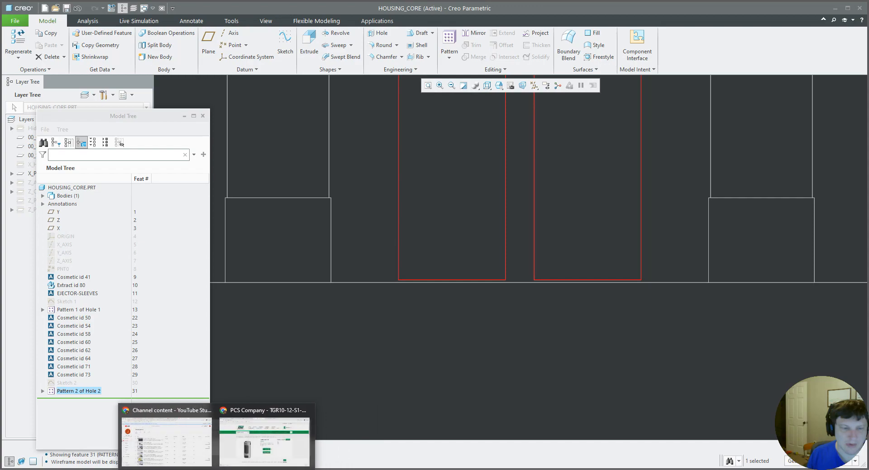
Switch to the PCS Company page for TGR10-12-S1-H in the browser and review the insert's product specifications and images
click(267, 441)
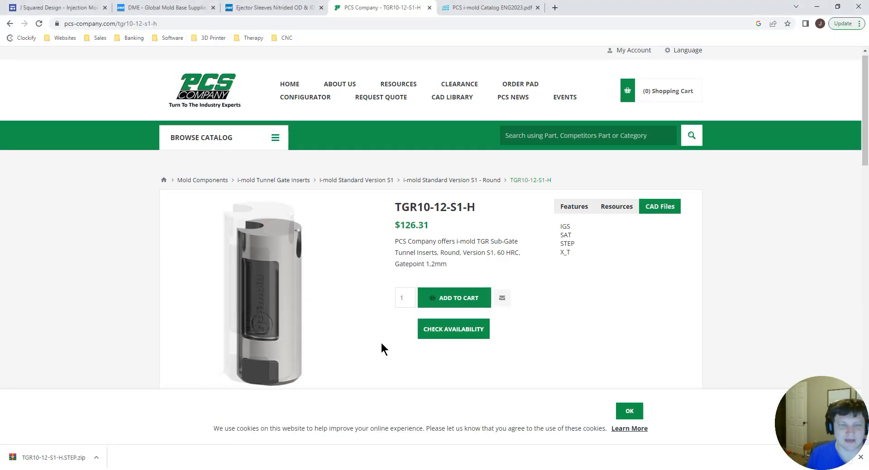
scroll(382, 344, down, 7)
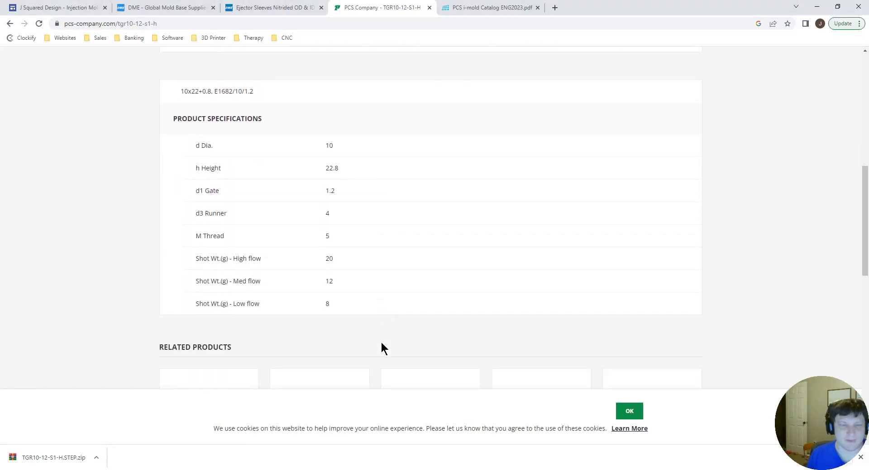
scroll(382, 343, down, 4)
scroll(381, 343, up, 4)
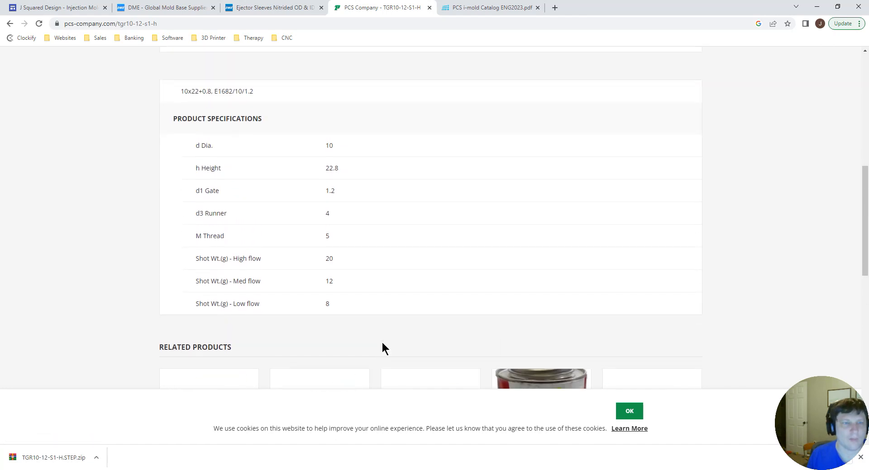
scroll(383, 343, up, 7)
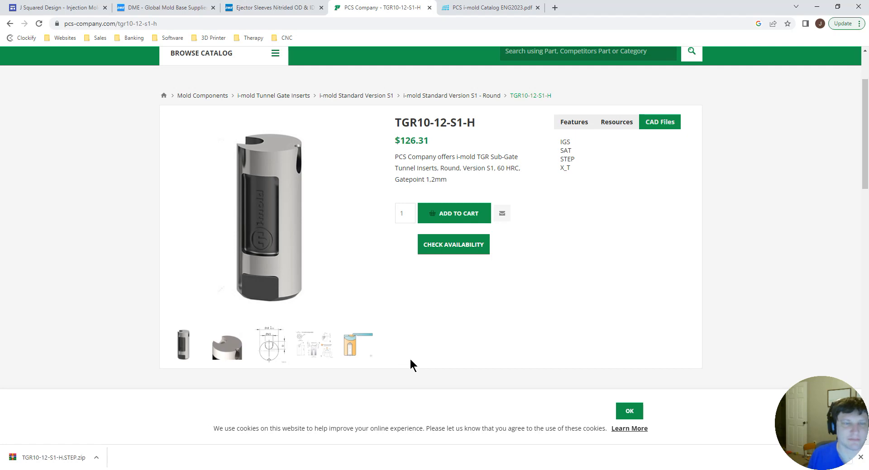
Return to Creo and examine the patterned holes in the full side view of the core plate
click(817, 7)
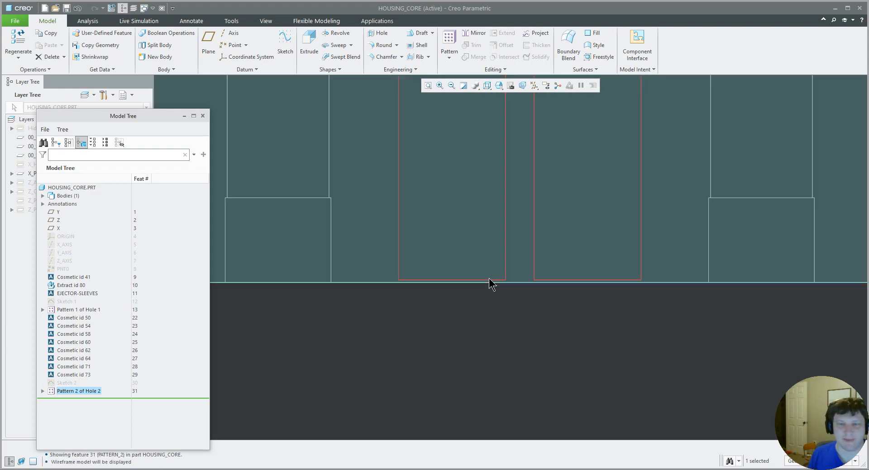
scroll(477, 307, down, 3)
scroll(474, 313, down, 3)
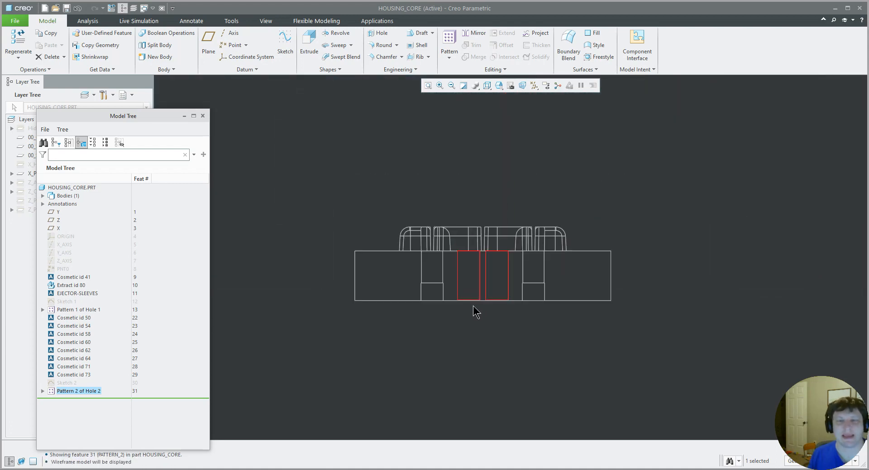
Display the core plate shaded with edges in its default orientation and switch to the HOUSING_SPLIT.ASM window
key(ctrl+d)
click(344, 264)
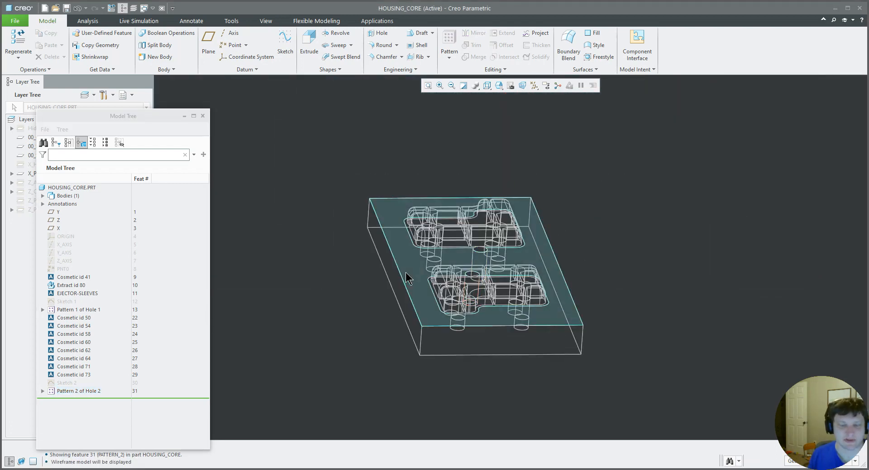
key(ctrl+2)
click(144, 8)
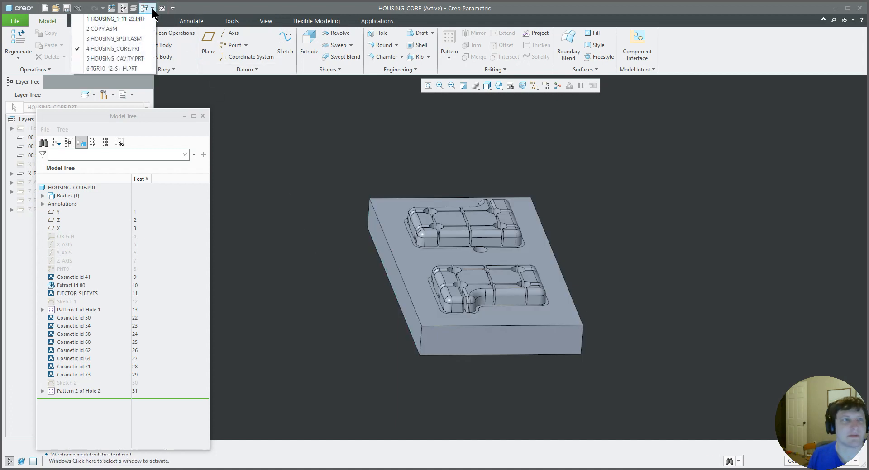
click(135, 39)
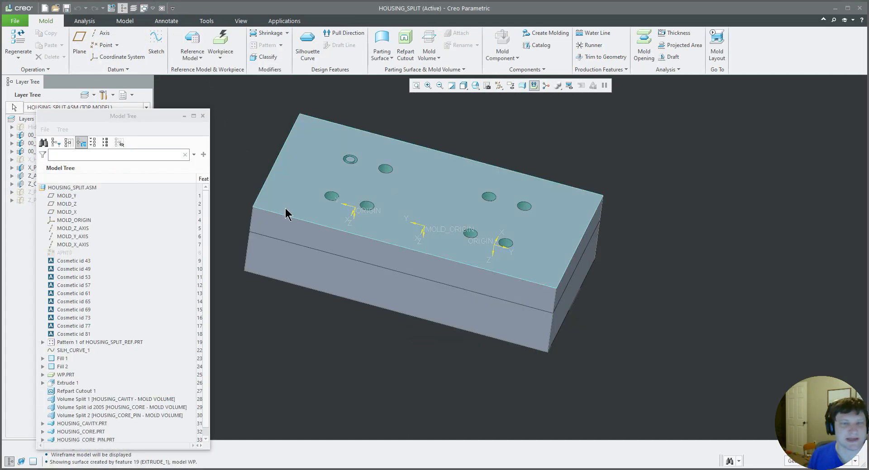
Set the lower extrude depth of the WP.PRT workpiece below the parting line to 1.375 and regenerate the mold assembly
scroll(73, 362, down, 1)
click(43, 366)
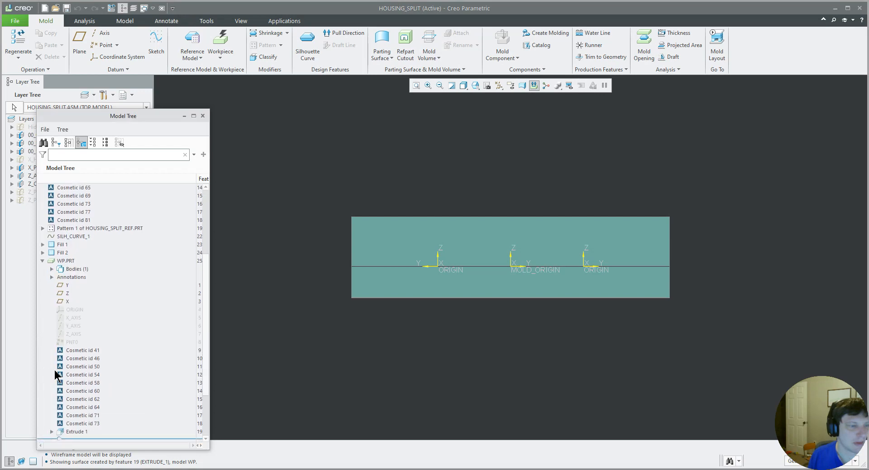
scroll(72, 390, down, 3)
click(76, 371)
click(81, 317)
double_click(712, 284)
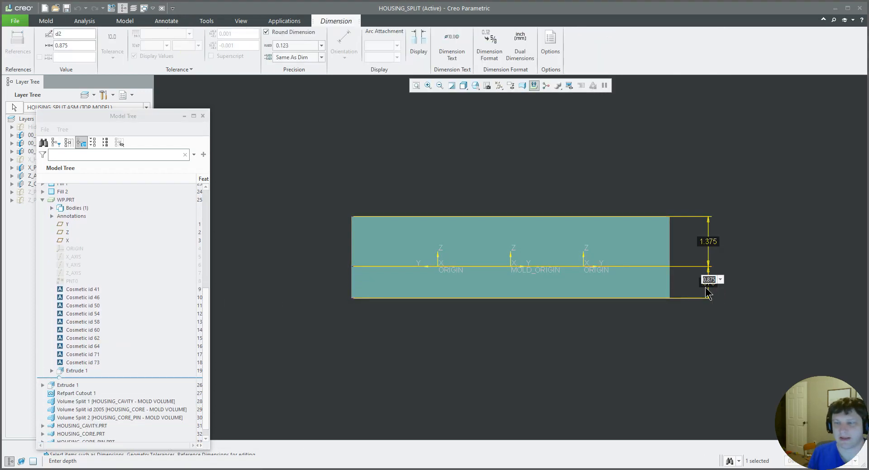
text(1.375)
key(Return)
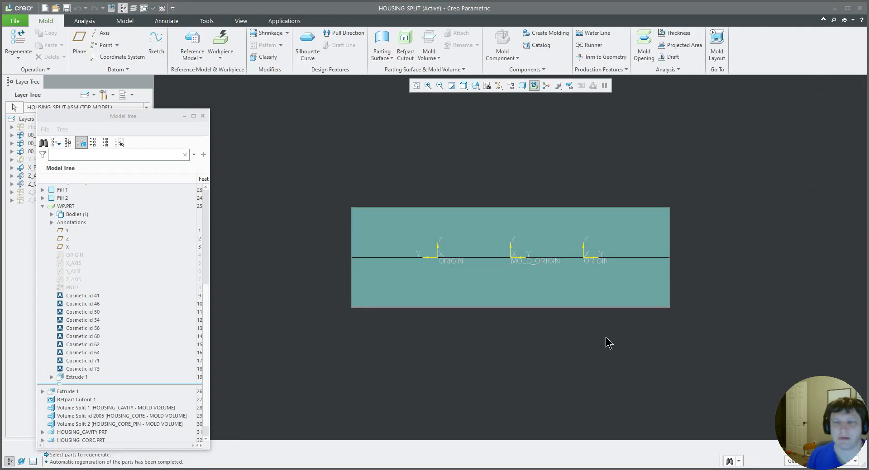
Select the HOUSING_CORE part on the underside of the mold assembly and open it in its own window
middle_drag(523, 295, 514, 273)
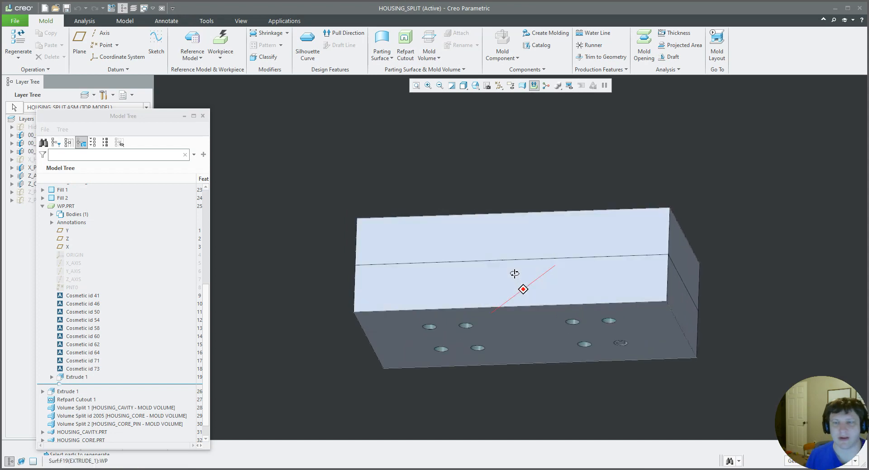
click(550, 335)
click(552, 335)
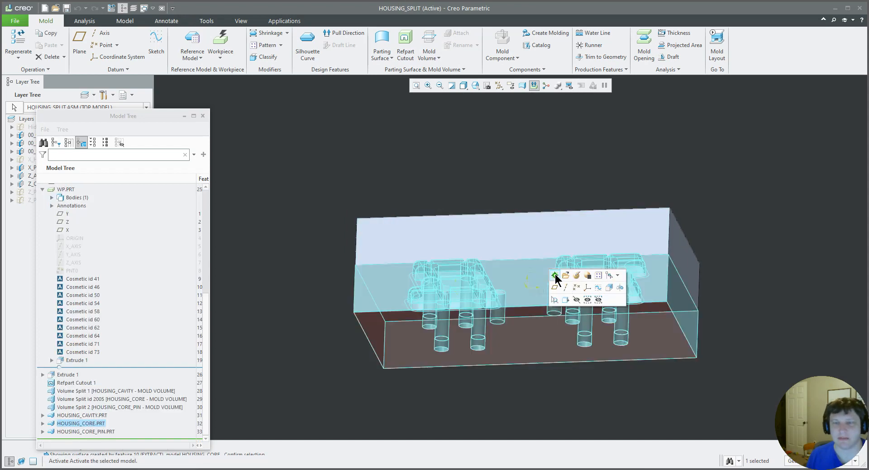
click(563, 276)
Increase the 0.313 depth dimension of the ejector sleeve holes in Pattern 1 and regenerate the core
middle_drag(572, 298, 543, 374)
scroll(571, 409, down, 4)
click(574, 411)
click(581, 359)
scroll(563, 354, up, 4)
double_click(321, 358)
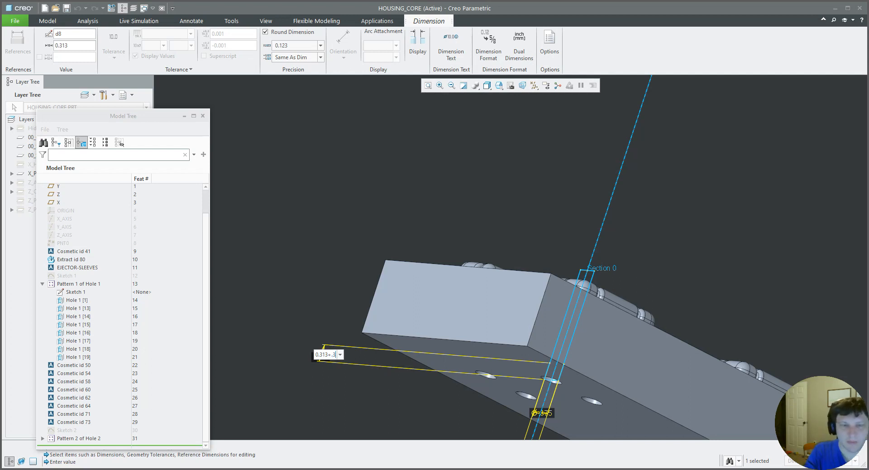
key(Return)
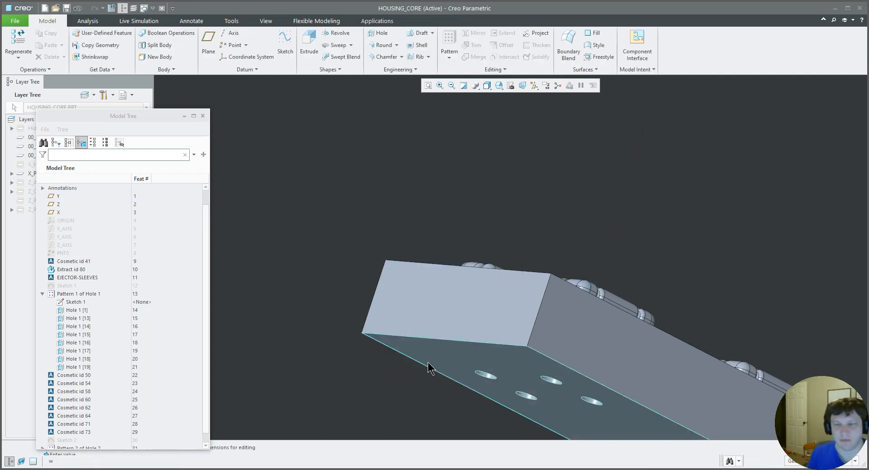
Examine the ejector sleeve holes through the thicker core plate in wireframe and shaded display, from below and above
key(ctrl+6)
mouse_move(472, 368)
middle_down()
mouse_move(452, 365)
mouse_move(416, 379)
mouse_move(384, 365)
mouse_move(394, 382)
mouse_move(376, 387)
mouse_move(502, 371)
mouse_move(484, 398)
middle_up()
key(ctrl+2)
scroll(488, 385, up, 3)
mouse_move(495, 369)
middle_down()
mouse_move(477, 383)
mouse_move(478, 302)
mouse_move(470, 344)
mouse_move(446, 322)
middle_up()
scroll(426, 306, down, 4)
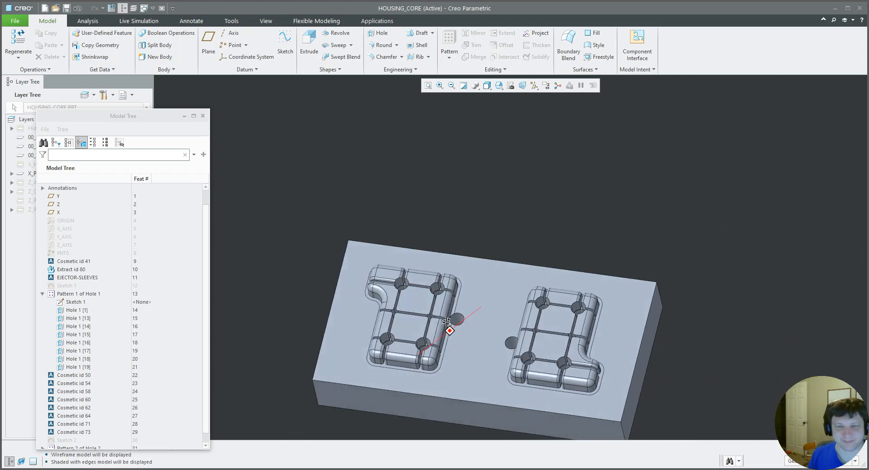
mouse_move(460, 357)
middle_down()
mouse_move(452, 346)
mouse_move(461, 323)
mouse_move(457, 345)
middle_up()
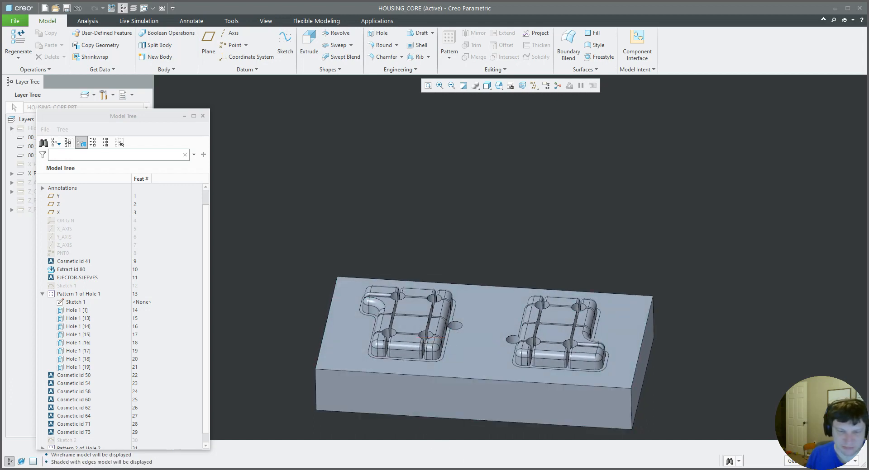
Switch to the PCS Company page in the browser, view the TGR10-12-S1-H dimension drawing, and return to Creo
mouse_move(244, 459)
click(260, 427)
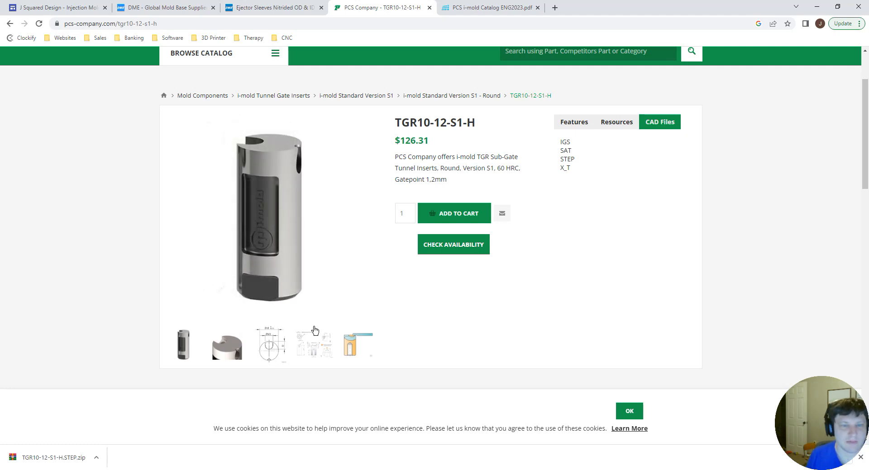
click(316, 353)
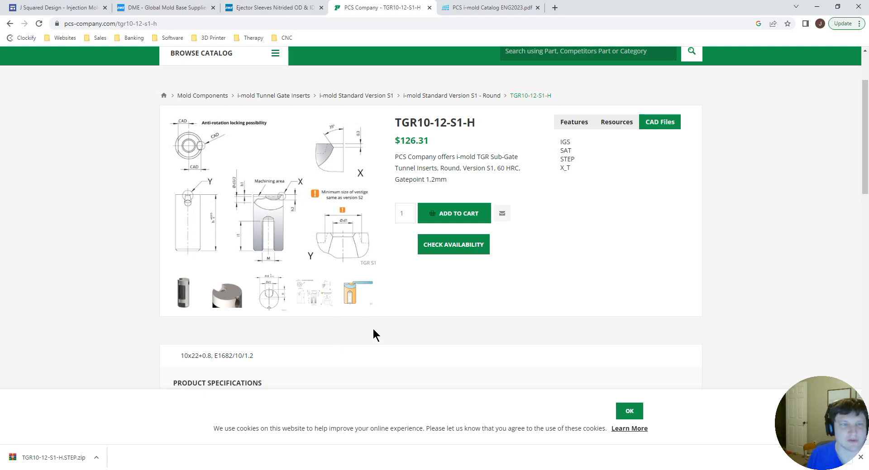
click(821, 8)
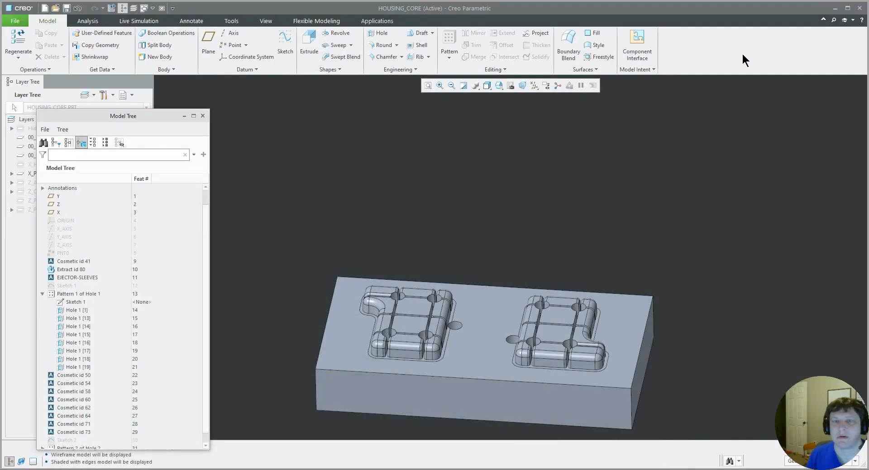
Switch to the TGR10-12-S1-H.PRT window and examine the insert's anti-rotation notch, bottom bore and gate end
middle_drag(497, 269, 490, 275)
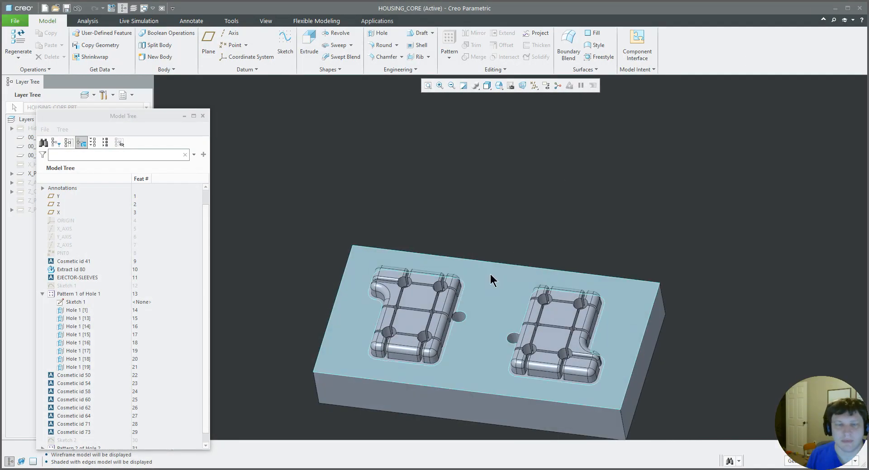
click(153, 8)
click(136, 67)
middle_drag(421, 211, 507, 196)
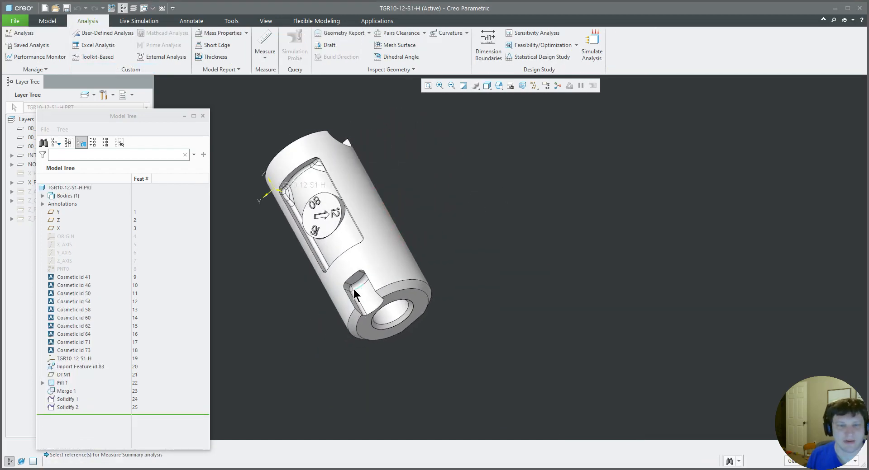
scroll(355, 289, down, 5)
mouse_move(358, 282)
middle_down()
mouse_move(421, 288)
mouse_move(345, 309)
mouse_move(348, 271)
middle_up()
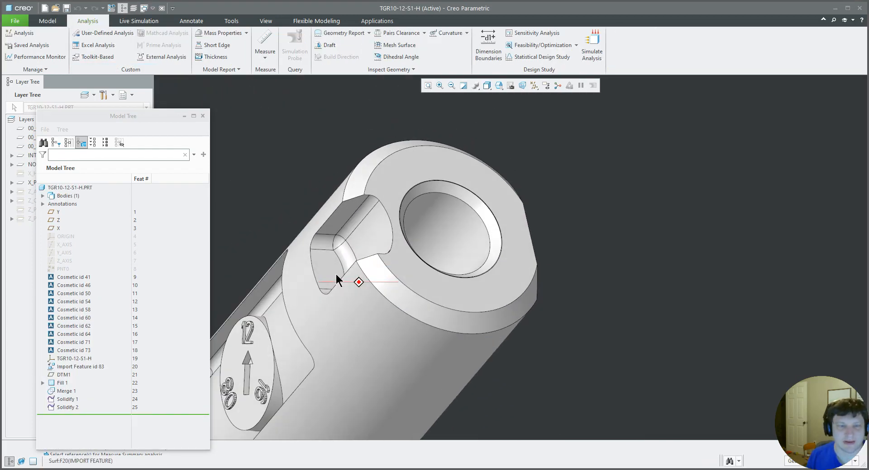
scroll(415, 254, up, 5)
mouse_move(415, 254)
middle_down()
mouse_move(468, 271)
mouse_move(500, 255)
mouse_move(526, 269)
mouse_move(477, 312)
mouse_move(456, 260)
mouse_move(477, 254)
mouse_move(421, 328)
mouse_move(463, 267)
mouse_move(471, 277)
mouse_move(466, 314)
mouse_move(466, 225)
mouse_move(425, 250)
mouse_move(419, 190)
mouse_move(404, 334)
mouse_move(419, 213)
mouse_move(425, 248)
mouse_move(432, 223)
middle_up()
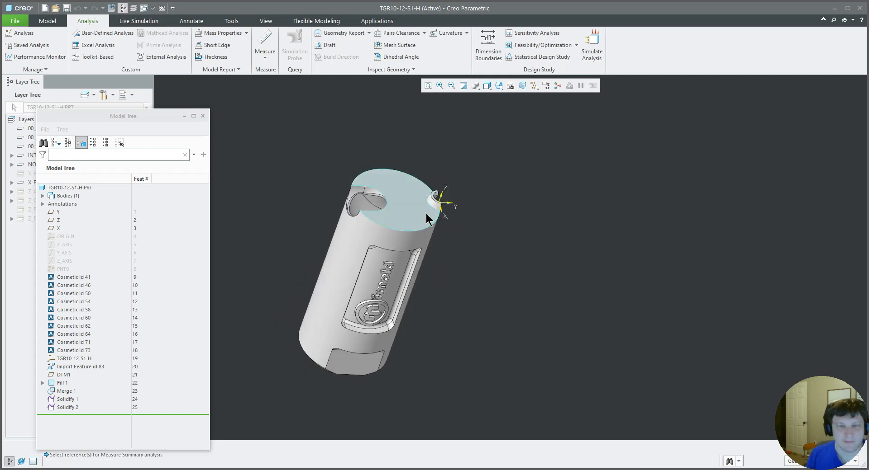
Switch to HOUSING_CORE.PRT and reorder Sketch 2 and Pattern 2 of Hole 2 to directly follow Cosmetic id 50
click(153, 8)
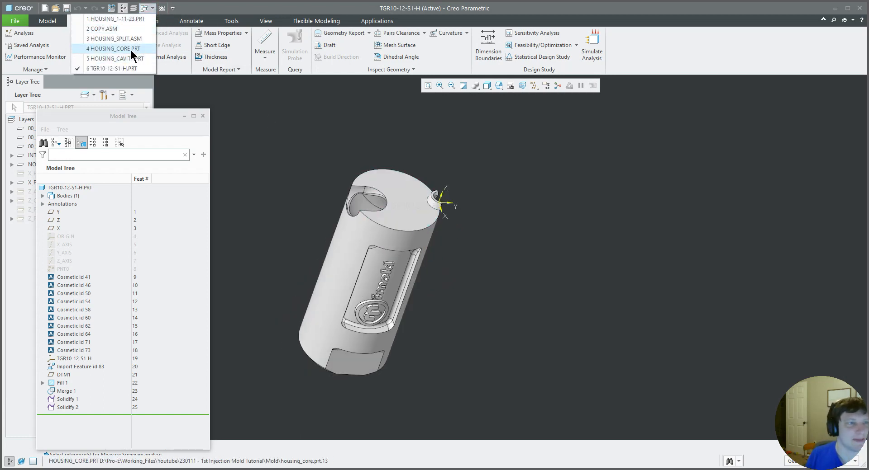
click(130, 49)
scroll(372, 232, up, 3)
scroll(422, 308, down, 3)
mouse_move(393, 288)
middle_down()
mouse_move(422, 244)
mouse_move(381, 257)
middle_up()
drag(60, 389, 71, 322)
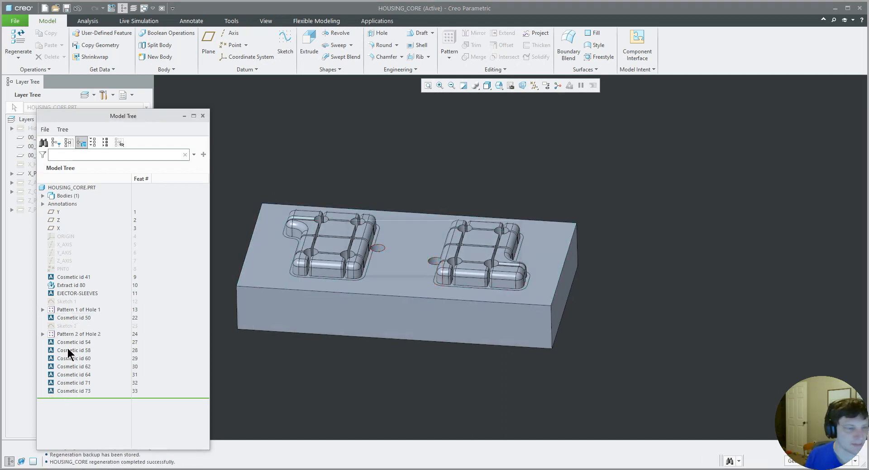
Move the feature insertion point to directly after Cosmetic id 54
click(64, 393)
drag(64, 398, 66, 348)
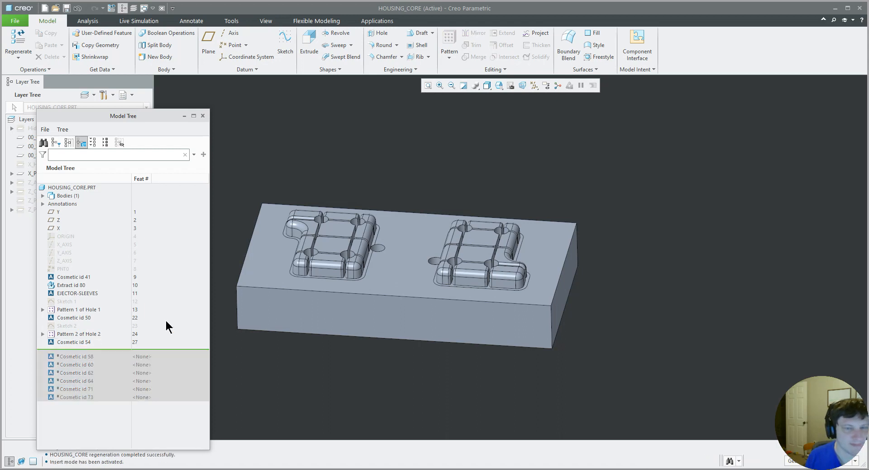
mouse_move(318, 281)
middle_down()
mouse_move(330, 287)
mouse_move(319, 311)
middle_up()
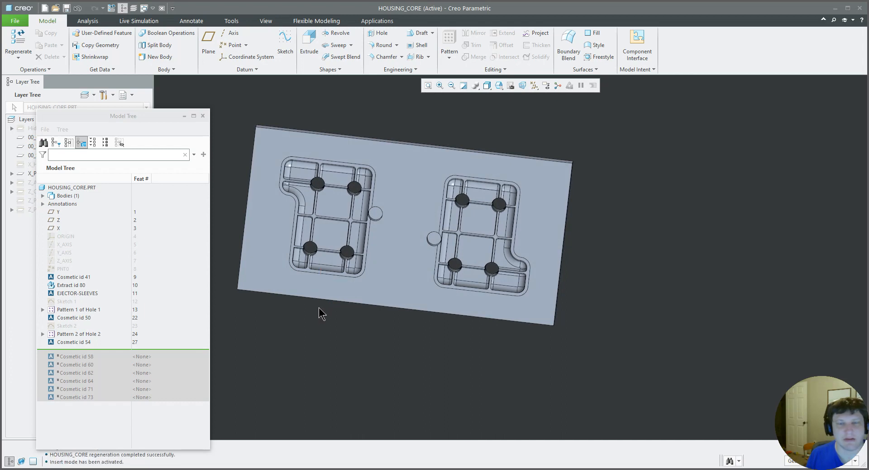
Measure the core plate's long edge and short edge
click(100, 23)
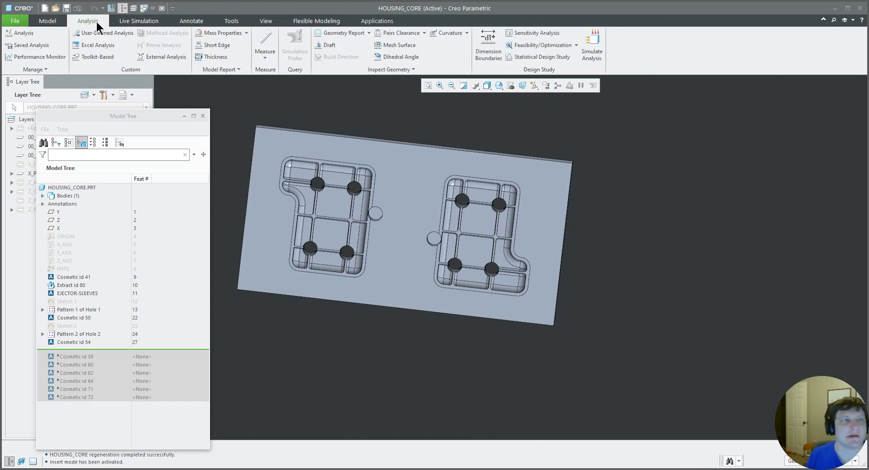
click(265, 43)
click(389, 306)
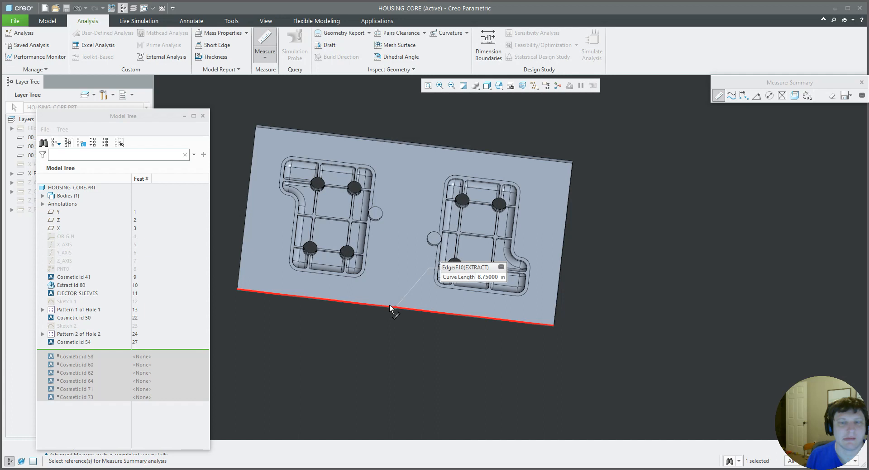
click(245, 220)
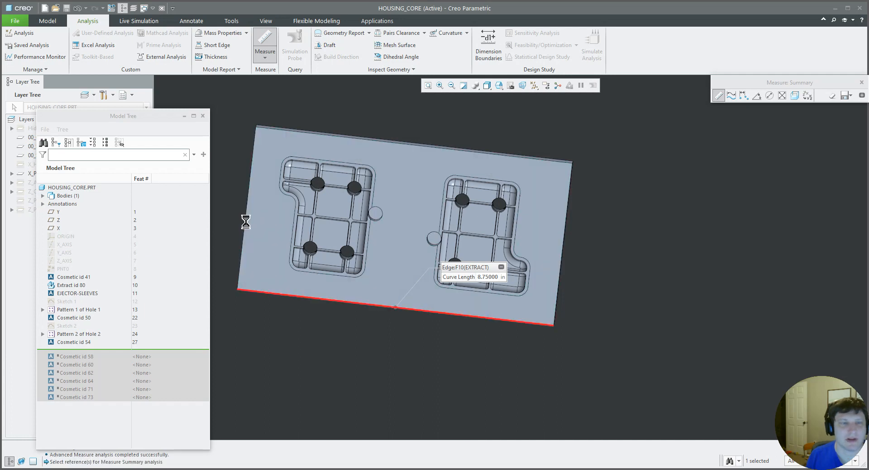
mouse_move(274, 277)
middle_down()
mouse_move(286, 233)
mouse_move(278, 243)
mouse_move(278, 235)
mouse_move(272, 275)
mouse_move(276, 259)
middle_up()
middle_click(280, 251)
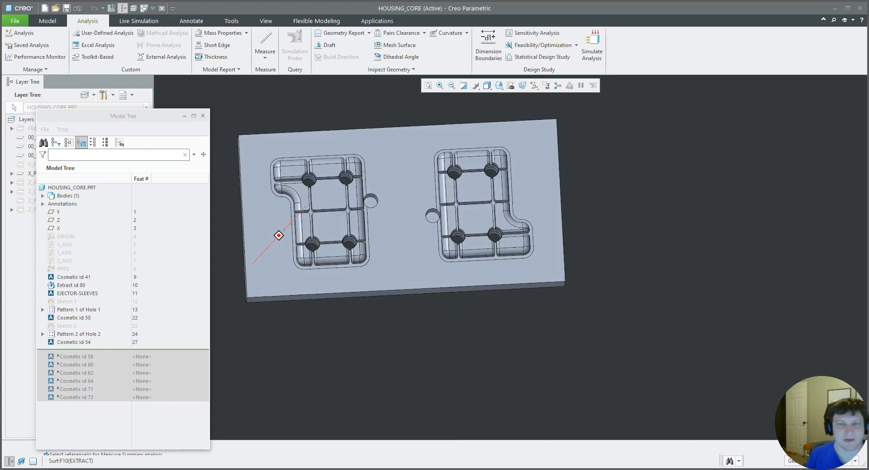
Orient the core plate to the top view and open the Mold & Cast application
key(F4)
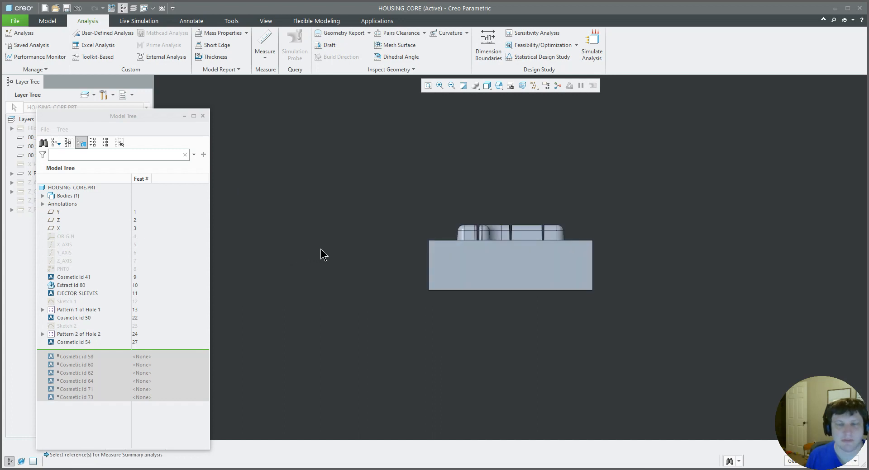
key(F2)
scroll(306, 251, up, 3)
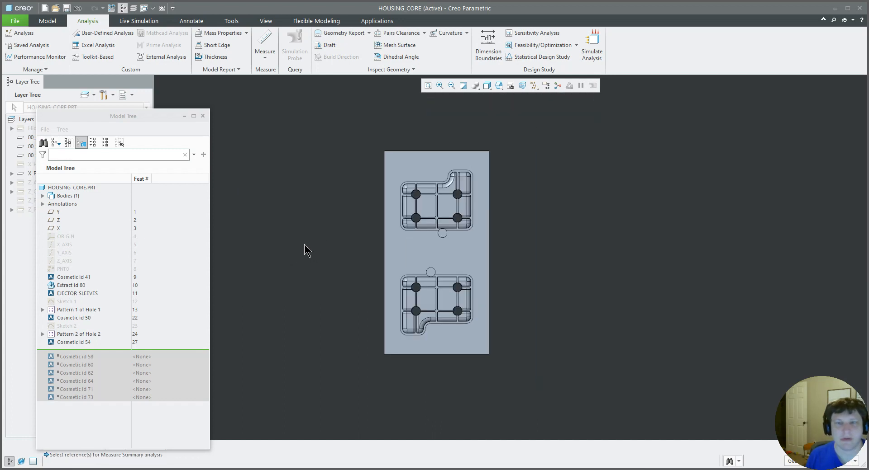
scroll(306, 251, up, 2)
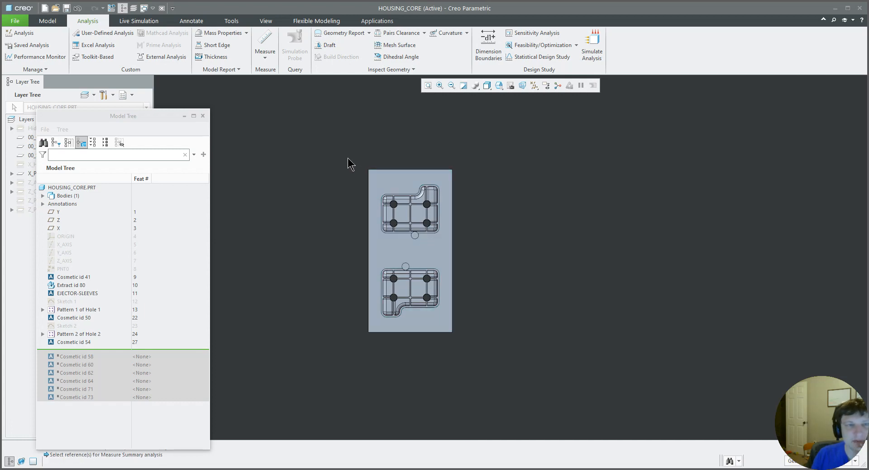
click(349, 22)
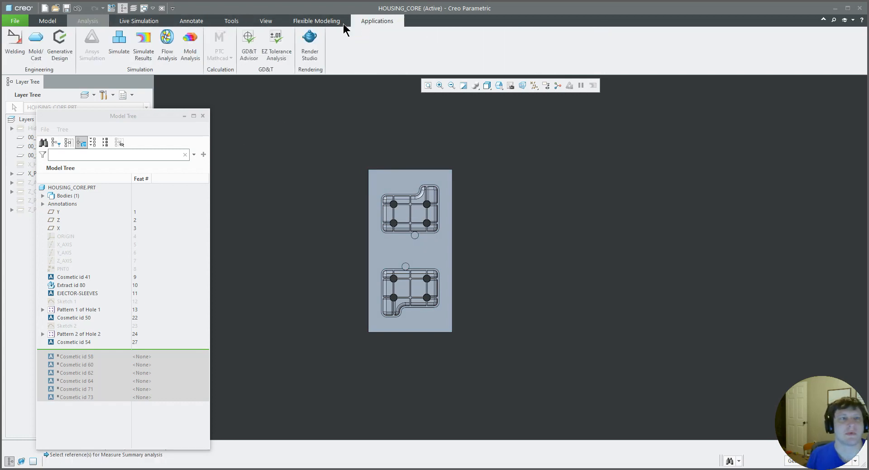
click(35, 52)
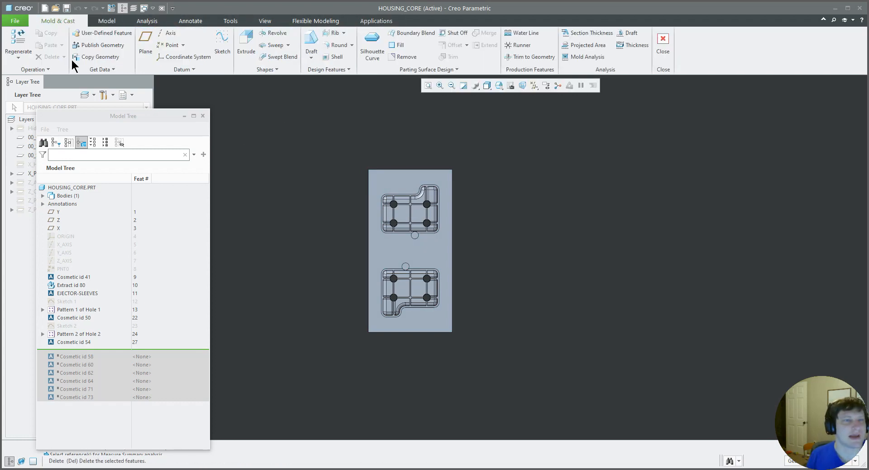
Start a water line feature with a circuit diameter of .328
click(531, 35)
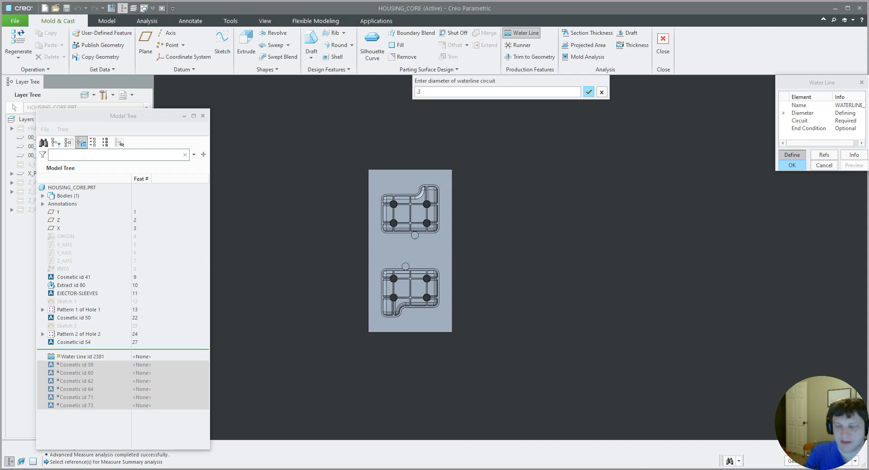
text(8)
key(Return)
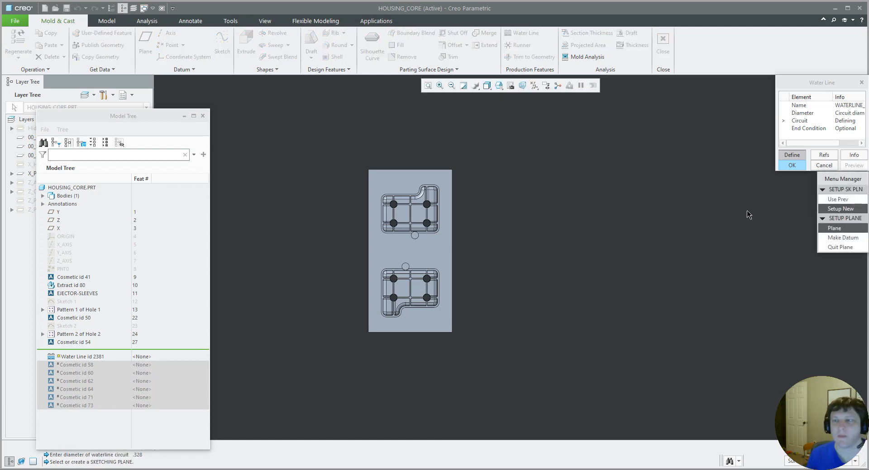
Create a datum plane as the water line's sketching plane, offset -.75 from the flat surface surrounding the raised core
click(840, 238)
middle_drag(554, 279, 597, 239)
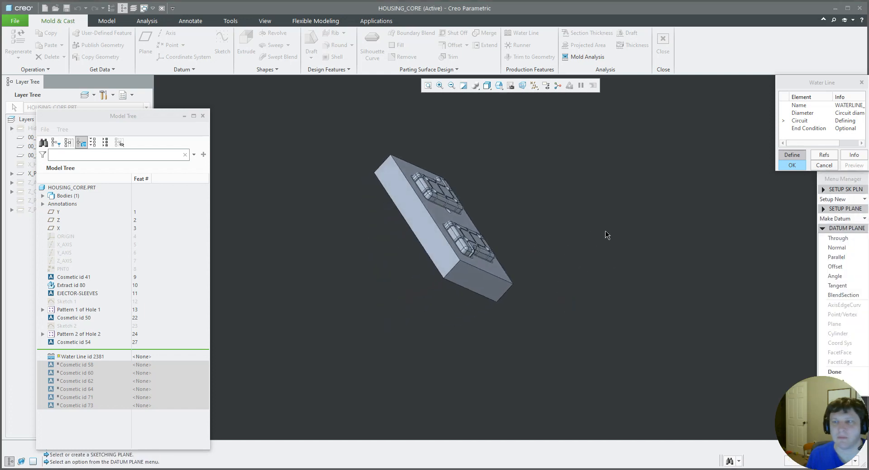
click(835, 267)
middle_drag(678, 252, 562, 249)
scroll(421, 284, up, 5)
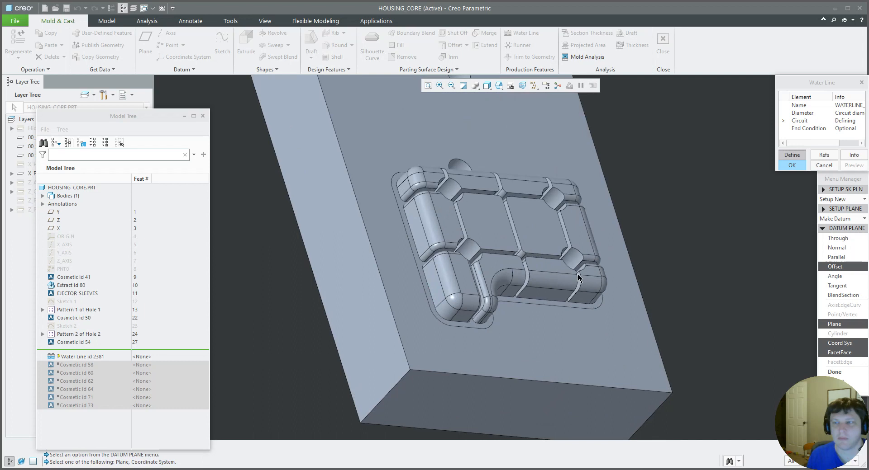
click(419, 266)
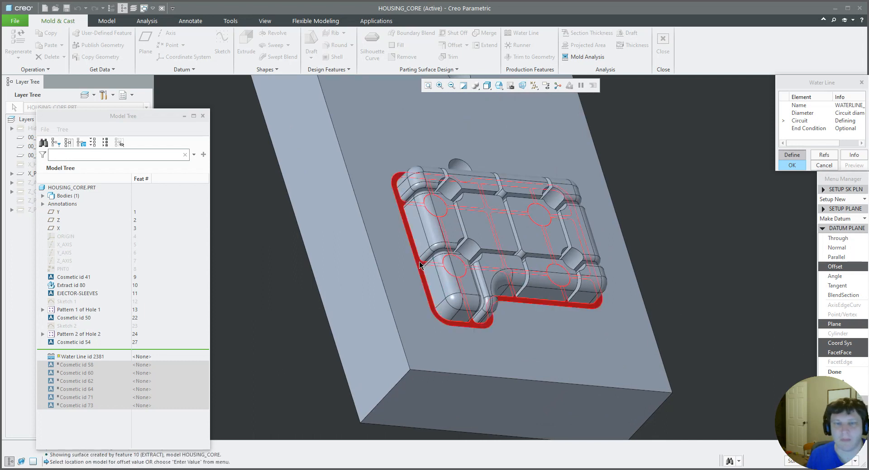
middle_drag(419, 266, 690, 323)
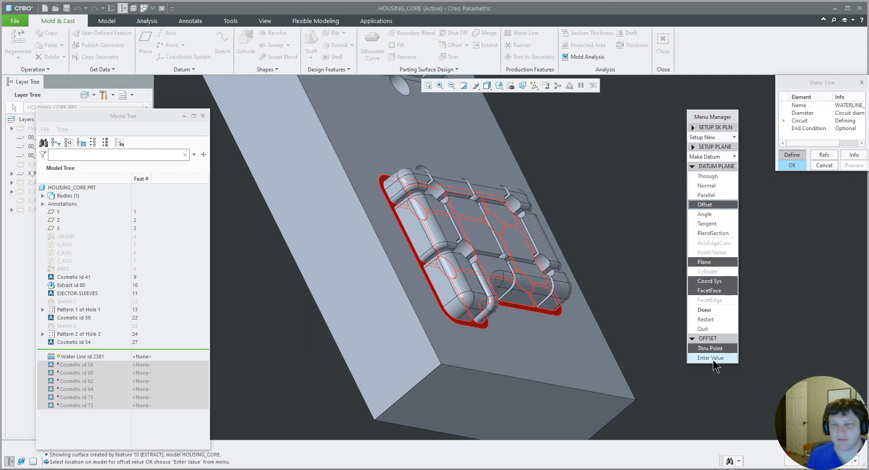
click(711, 359)
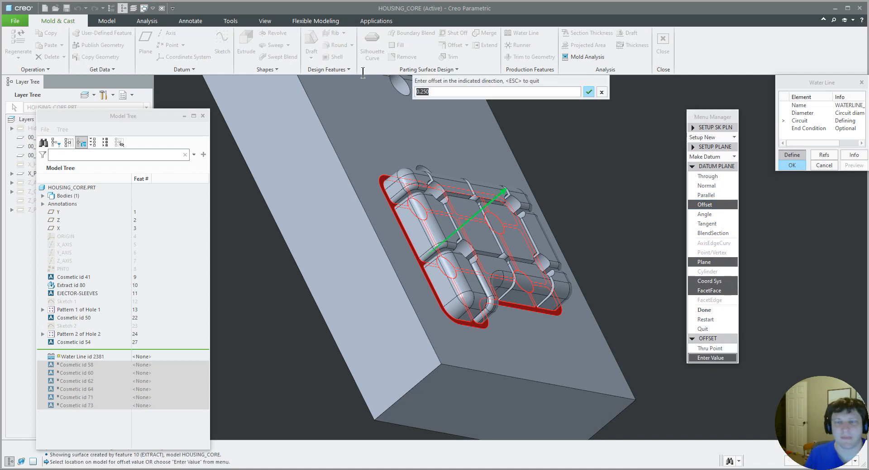
text(-.75)
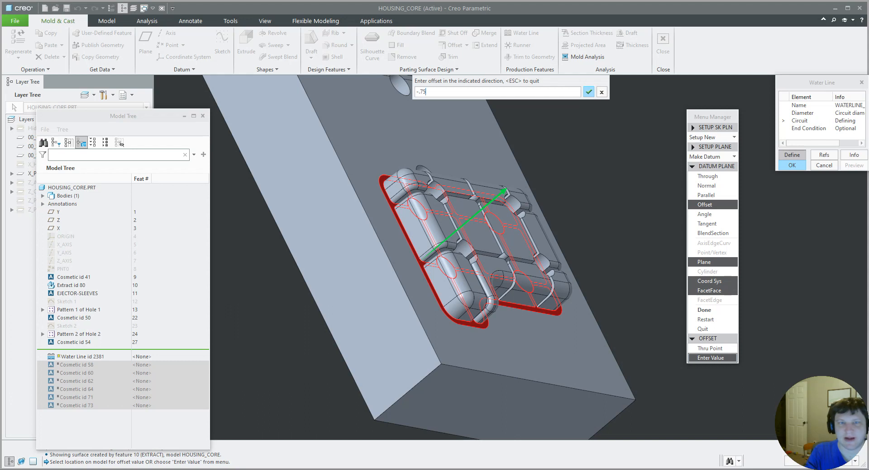
key(Return)
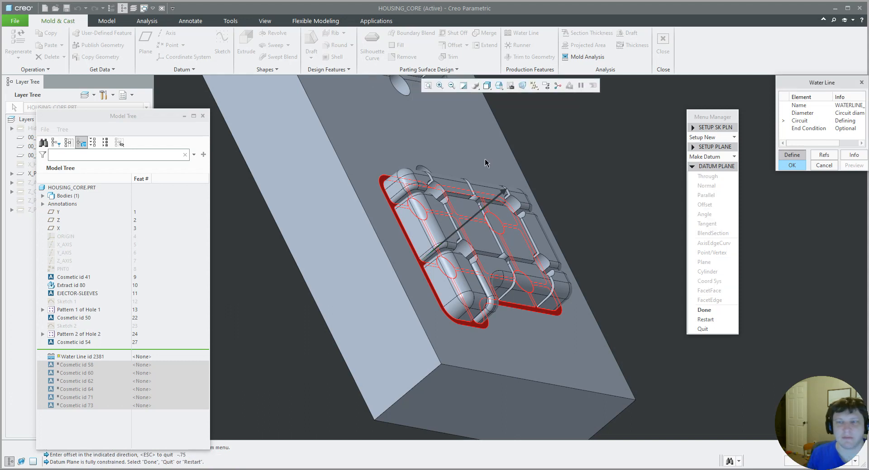
click(704, 310)
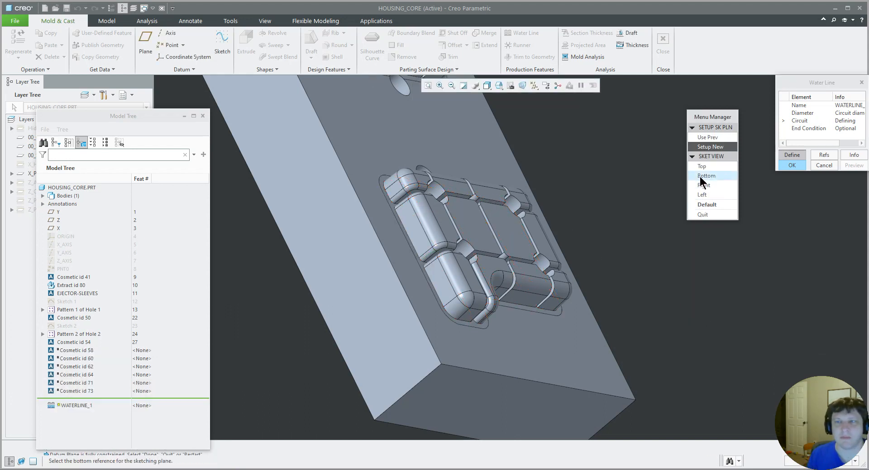
Define the sketch's top orientation reference, add the plate's four side faces as sketch references, and orient the view parallel to the sketch
click(702, 167)
scroll(419, 296, down, 3)
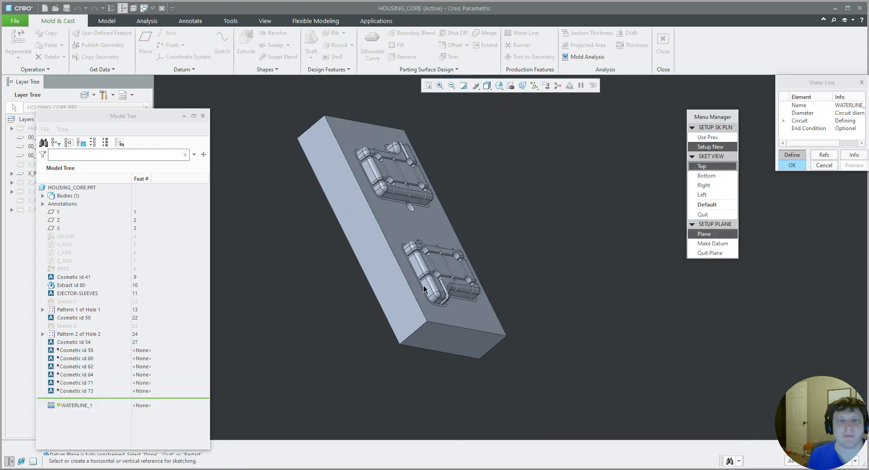
click(419, 296)
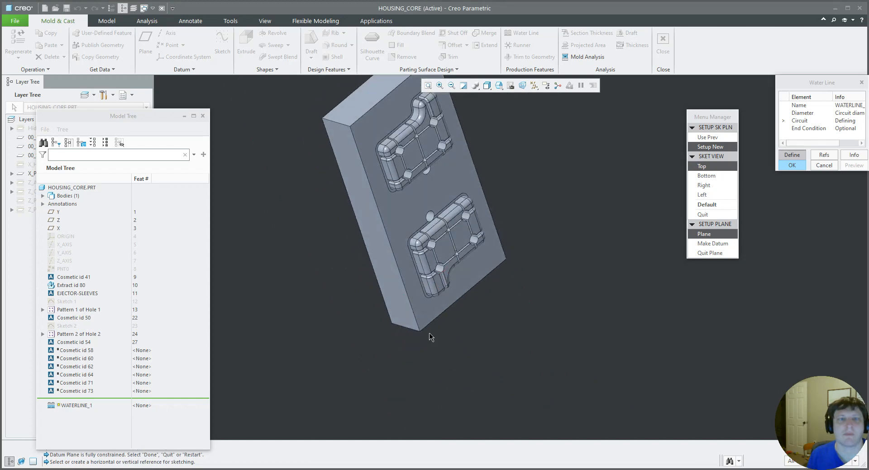
click(382, 247)
middle_drag(483, 377, 442, 254)
click(457, 188)
mouse_move(506, 269)
middle_down()
mouse_move(481, 229)
mouse_move(481, 289)
mouse_move(493, 258)
middle_up()
click(496, 255)
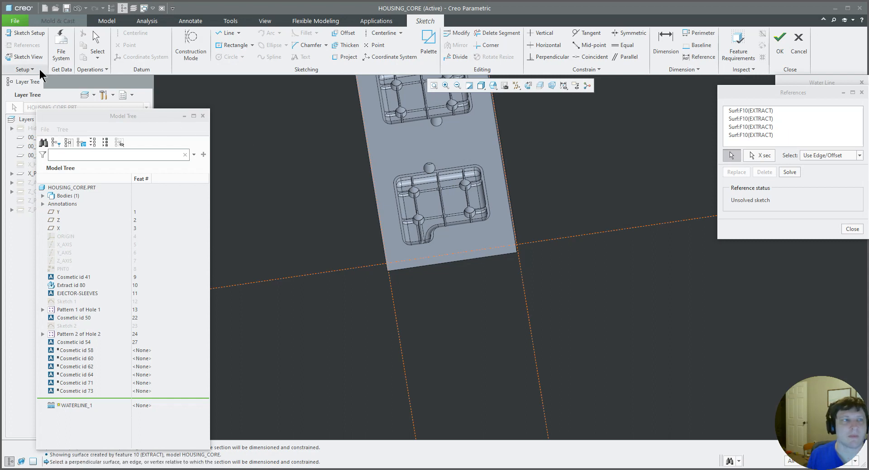
click(28, 57)
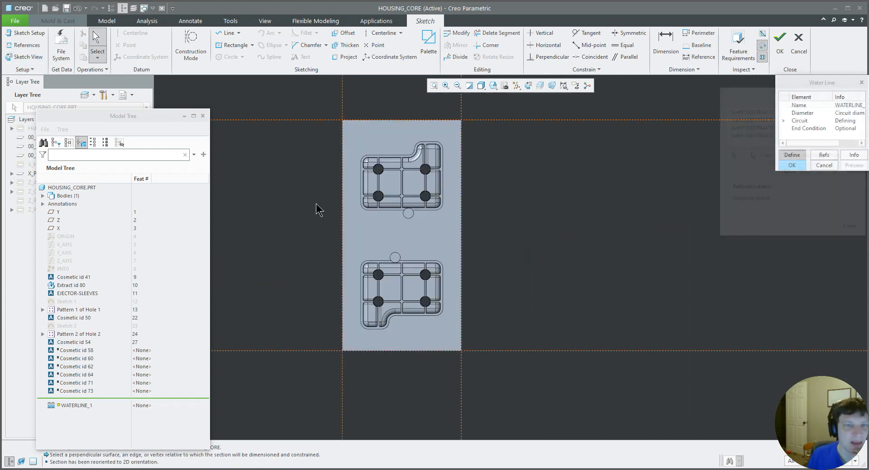
Sketch a horizontal line about 4.1 long from the plate's left edge near its upper end, continuing vertically down past the upper cavity
click(226, 33)
click(342, 148)
click(451, 154)
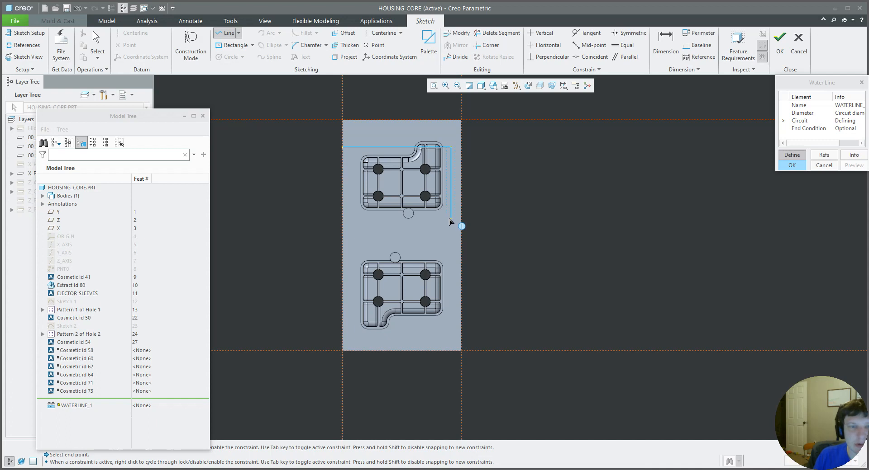
click(450, 221)
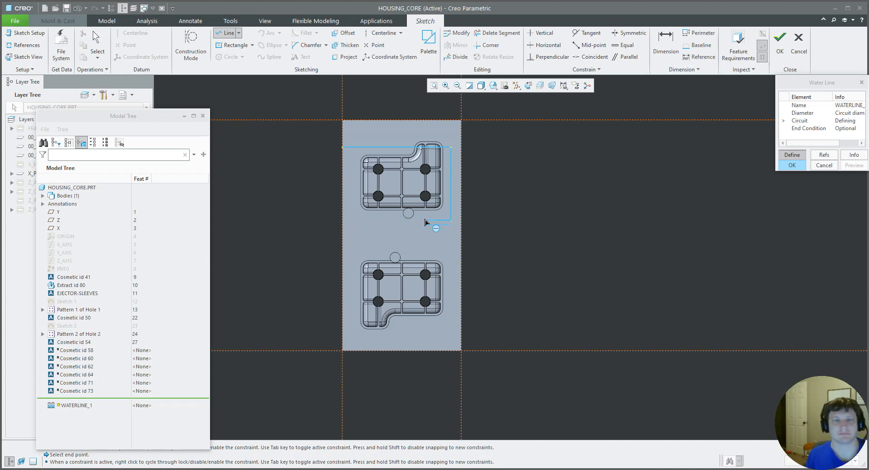
middle_click(429, 222)
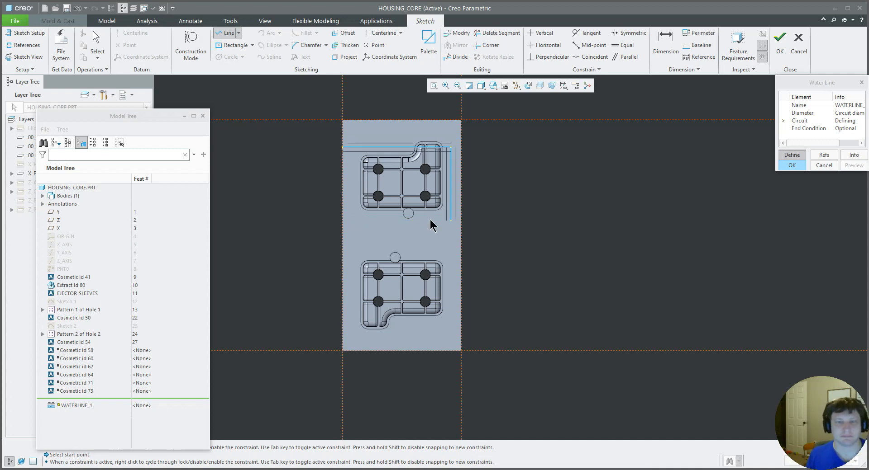
Sketch a matching horizontal line near the plate's lower end from its left edge, continuing vertically up beside the lower cavity
click(342, 335)
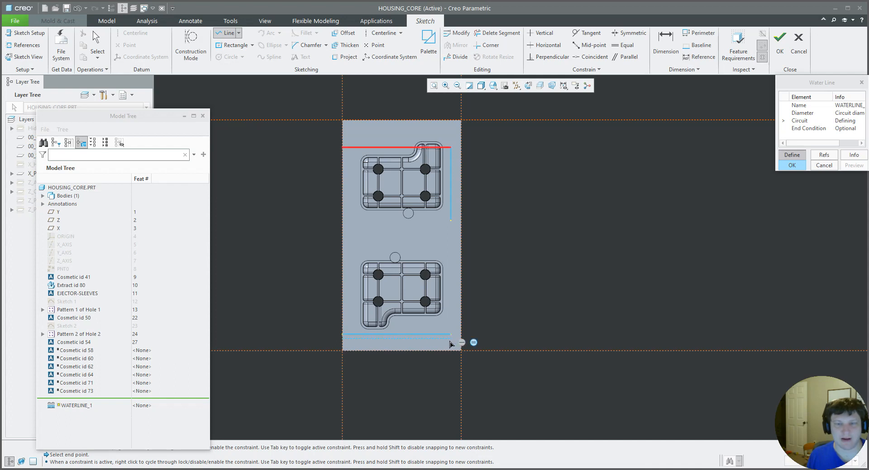
click(451, 343)
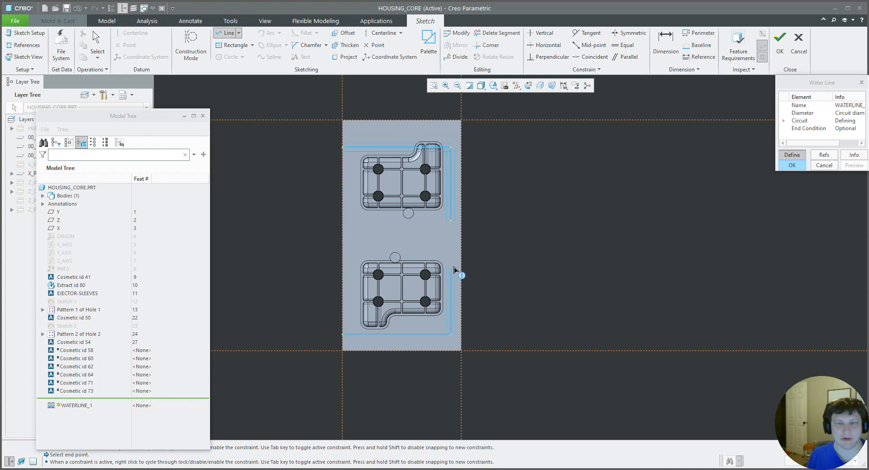
click(451, 258)
middle_click(448, 267)
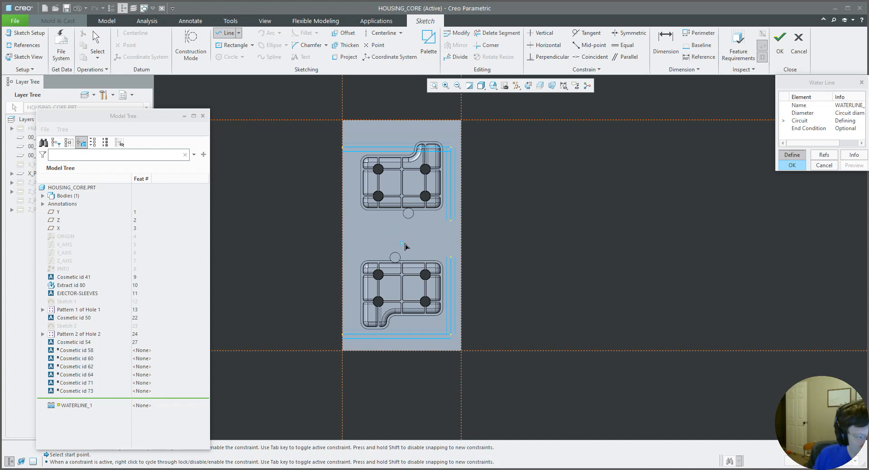
Sketch a connecting path from the right vertical line across the upper cavity for about 3.6, down the left side, and back right between the cavities
click(450, 184)
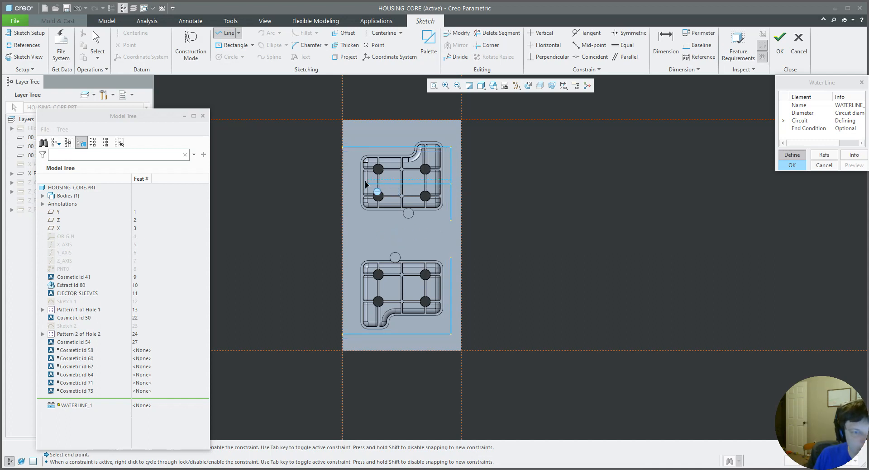
click(357, 184)
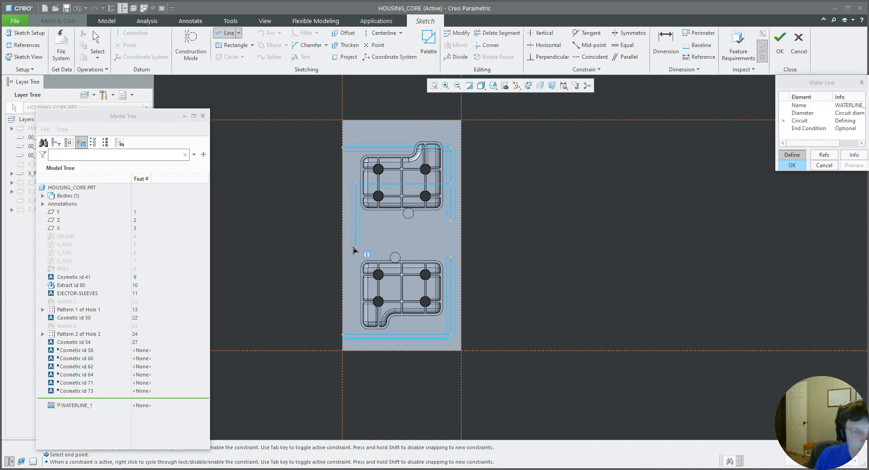
click(356, 247)
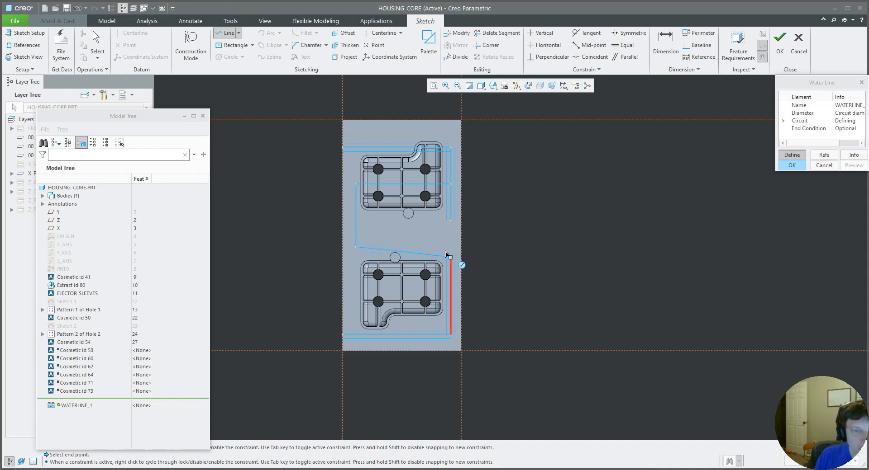
click(450, 248)
middle_click(450, 250)
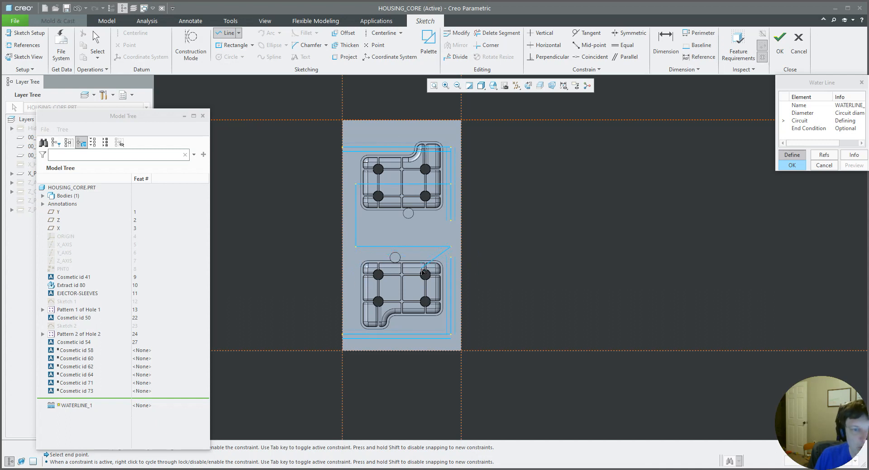
middle_click(420, 266)
mouse_move(406, 248)
mouse_down()
mouse_move(405, 262)
mouse_move(402, 244)
mouse_up()
Set the uppermost horizontal line's distance from the plate's upper edge to 1.5
double_click(350, 131)
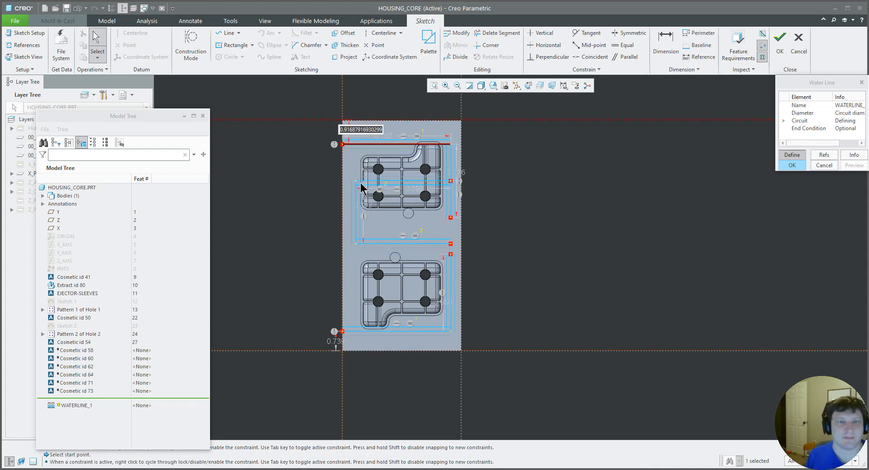
text(1.)
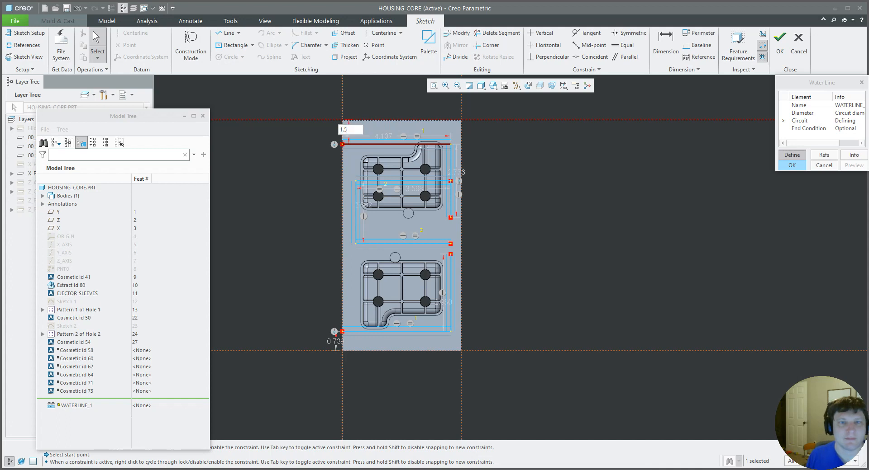
text(5)
key(Return)
Set the uppermost horizontal line's distance from the plate's upper edge to 1.25
double_click(350, 140)
text(1.25)
key(Return)
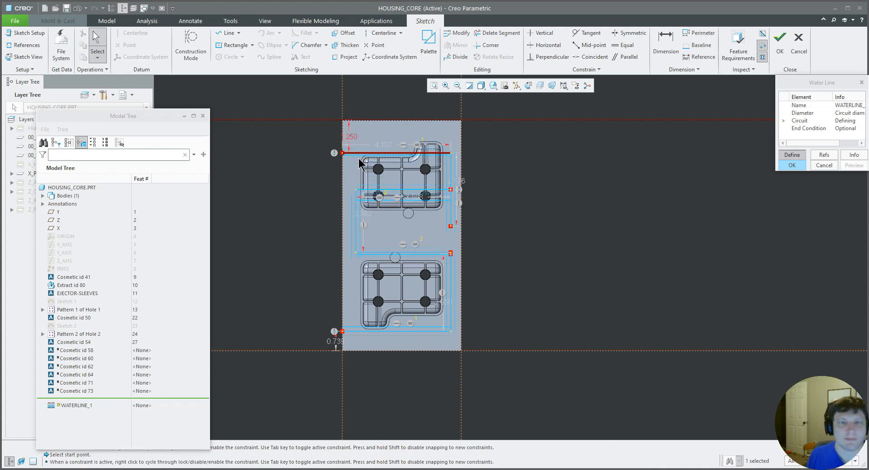
click(520, 187)
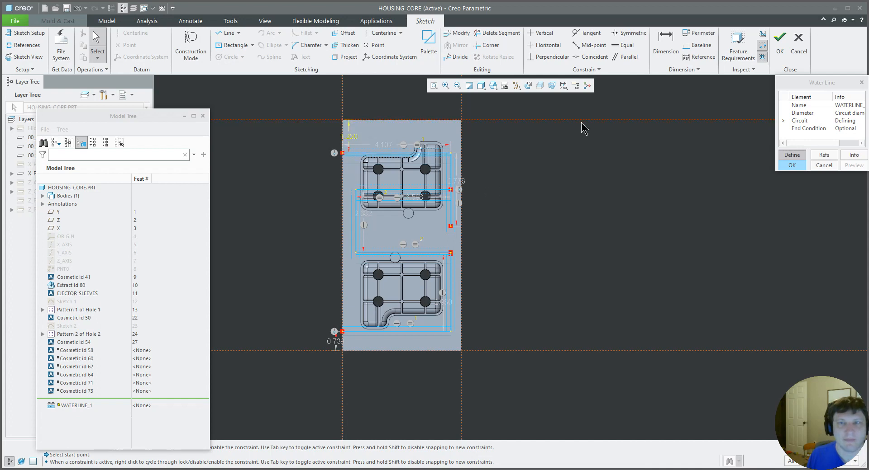
Dimension the horizontal line crossing the upper cavity from the plate's upper edge and set the distance to 2.25
click(666, 43)
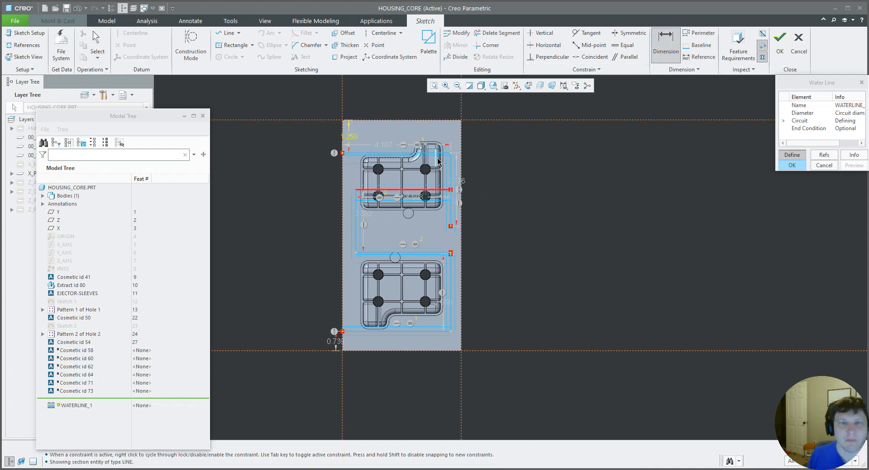
click(430, 120)
middle_click(506, 153)
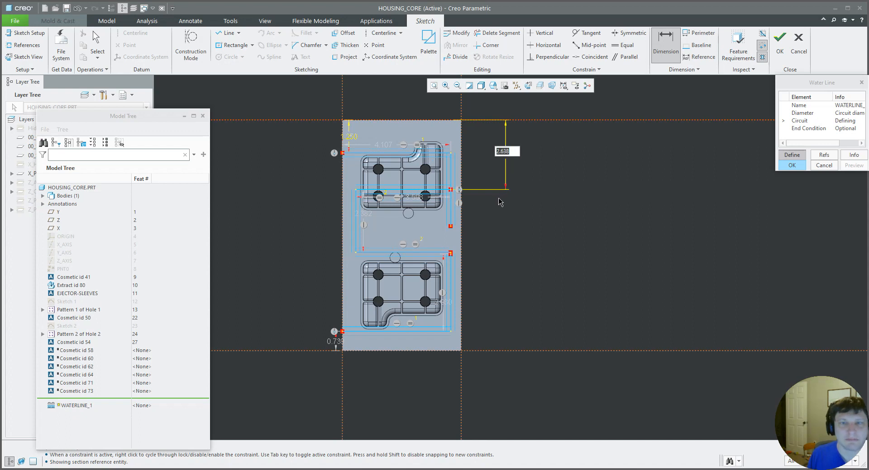
text(2.25)
key(Return)
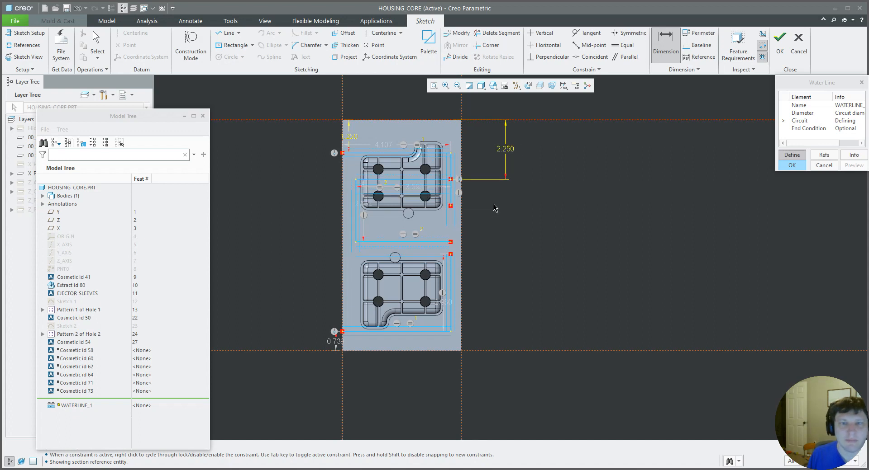
Change the upper cavity crossing line's distance from the plate's upper edge to 2.375
scroll(401, 180, up, 4)
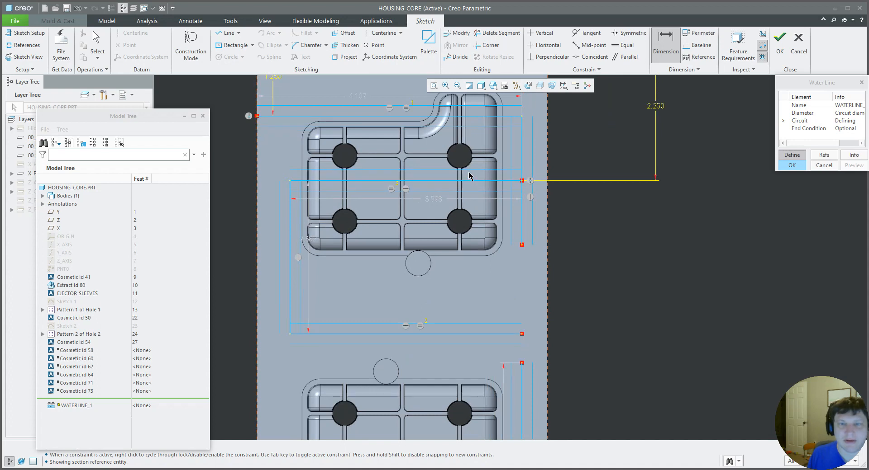
double_click(657, 110)
text(2.375)
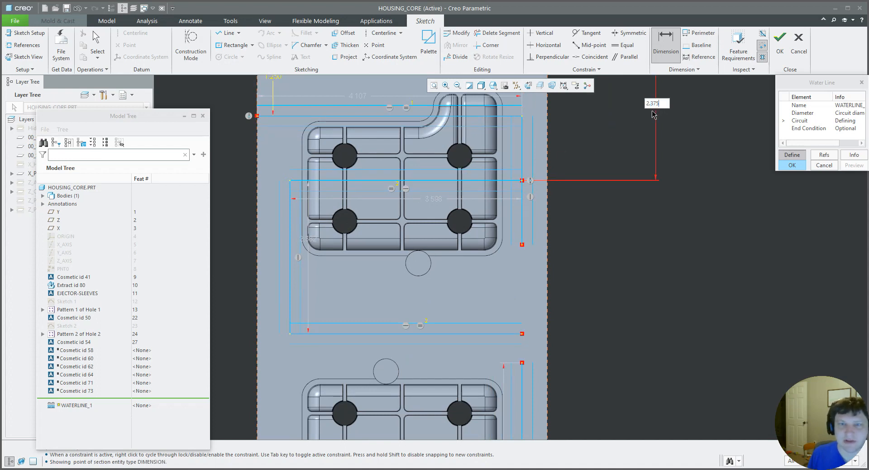
key(Return)
scroll(457, 188, down, 3)
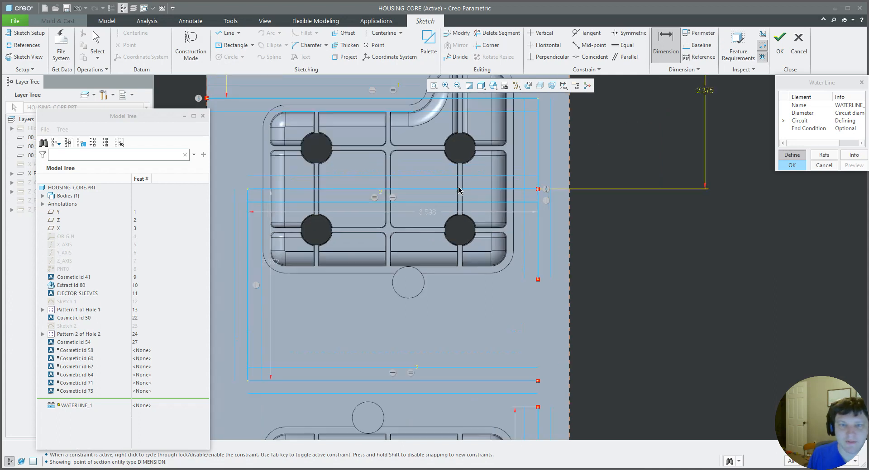
scroll(445, 225, up, 3)
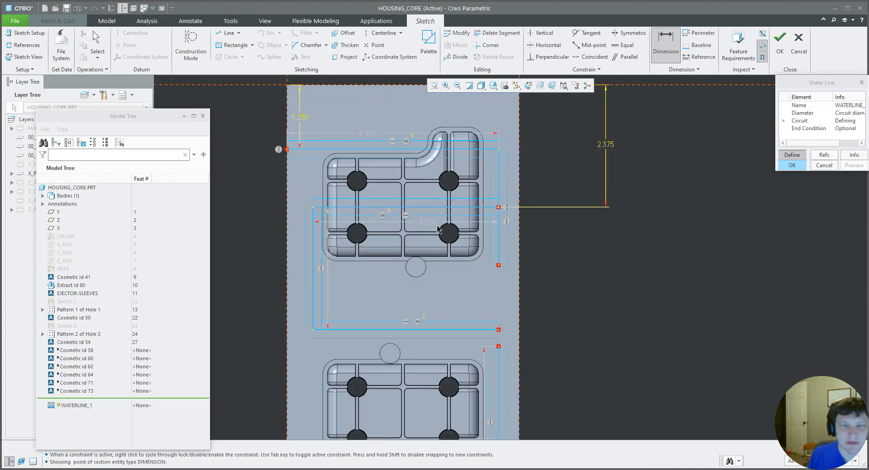
Set the upper cavity crossing line's distance from the plate's upper edge to 2.344
double_click(607, 143)
text(2.34)
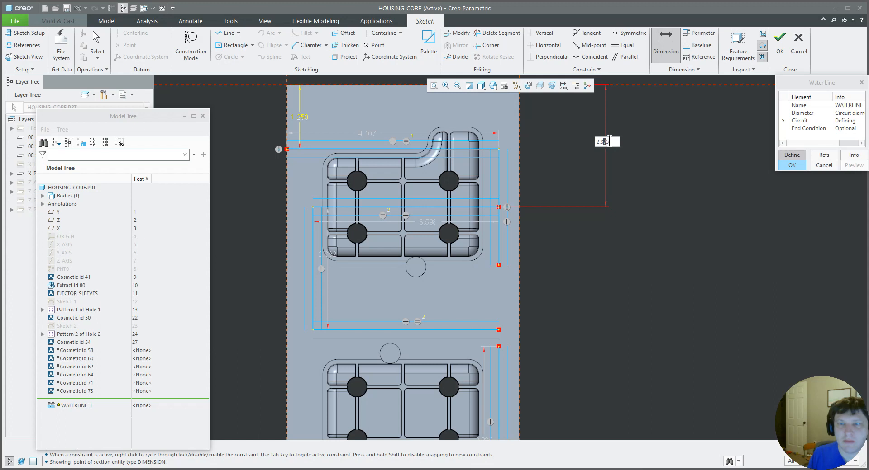
text(38)
key(Return)
scroll(460, 208, down, 2)
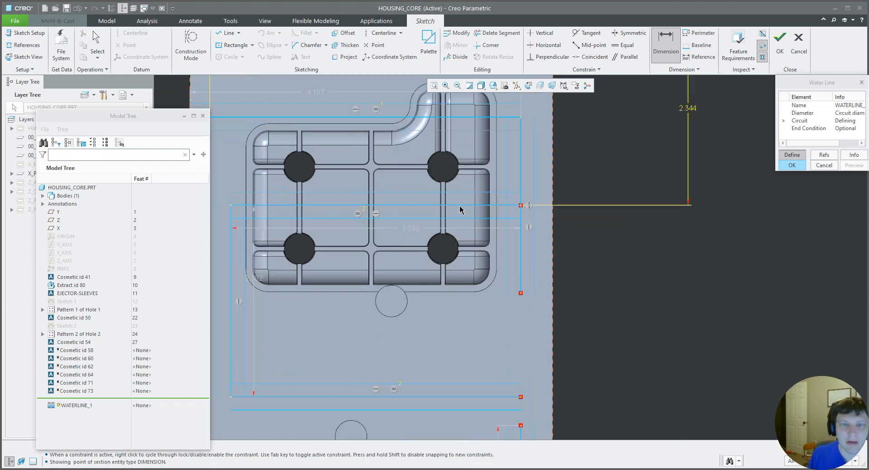
scroll(445, 213, up, 2)
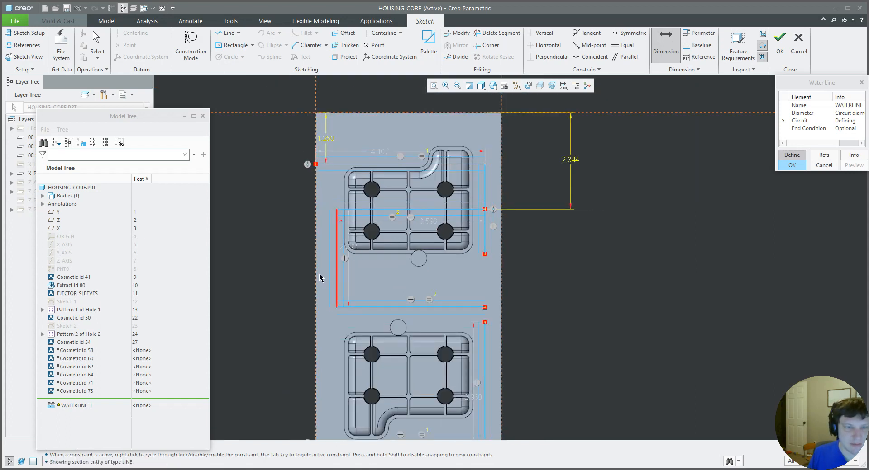
Dimension the vertical line joining the inner horizontal lines from the plate's left edge and set the distance to .5
middle_click(320, 260)
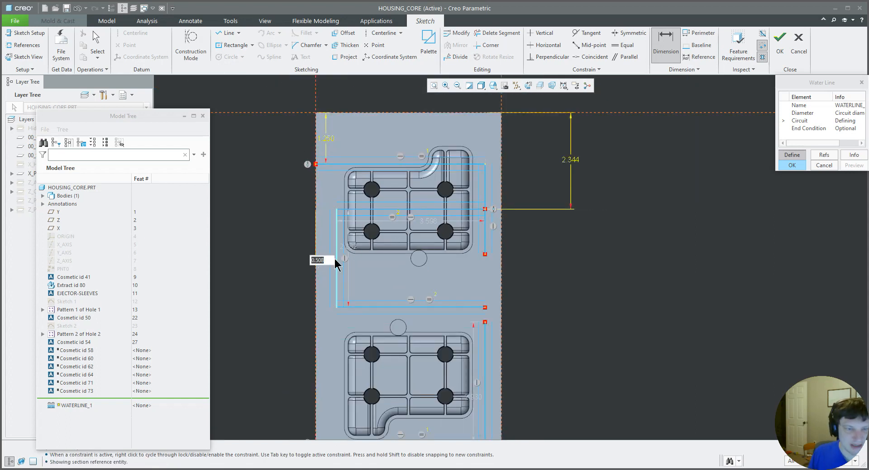
text(.5)
key(Return)
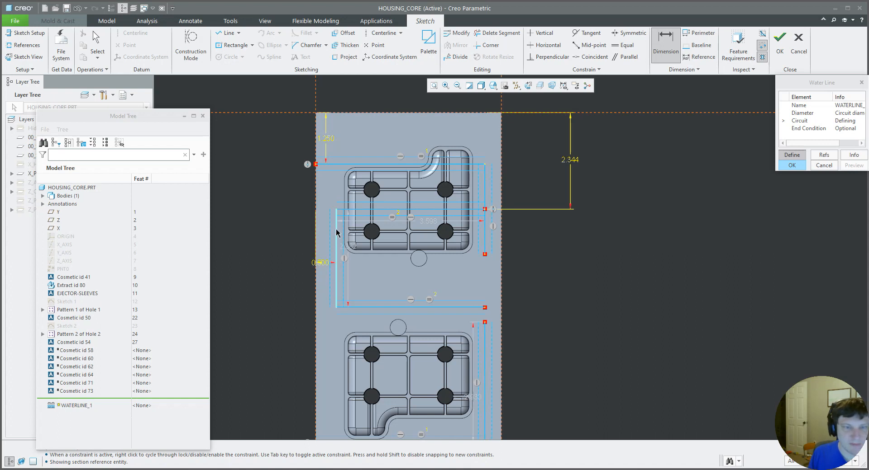
Delete the vertical line that joins the two inner horizontal lines near the plate's left edge
scroll(335, 228, up, 1)
middle_click(336, 240)
click(336, 244)
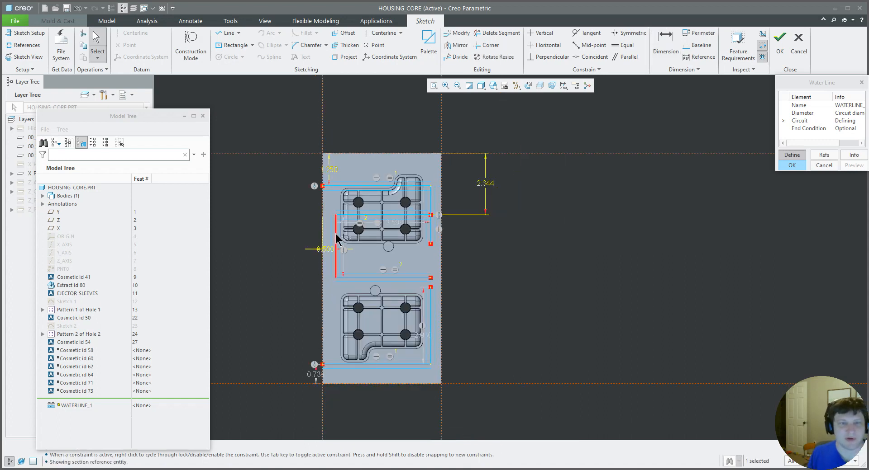
key(Delete)
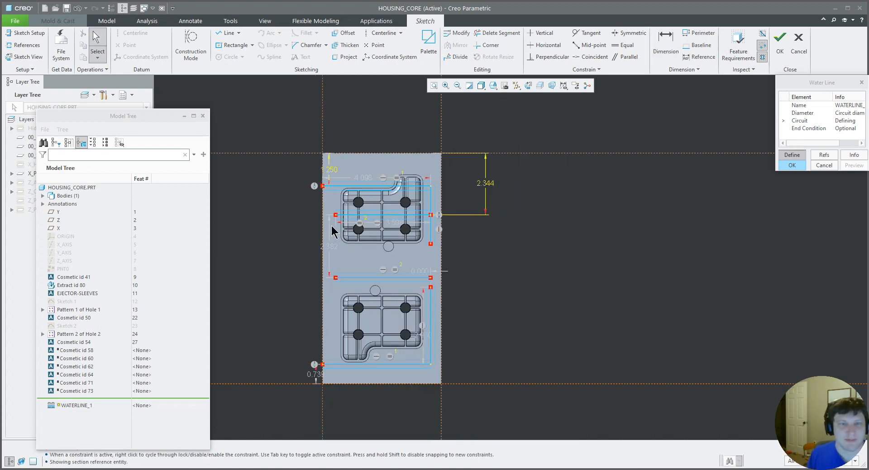
Dimension the lowest horizontal line from the plate's lower edge and set the distance to 1.25
click(655, 54)
scroll(466, 241, up, 2)
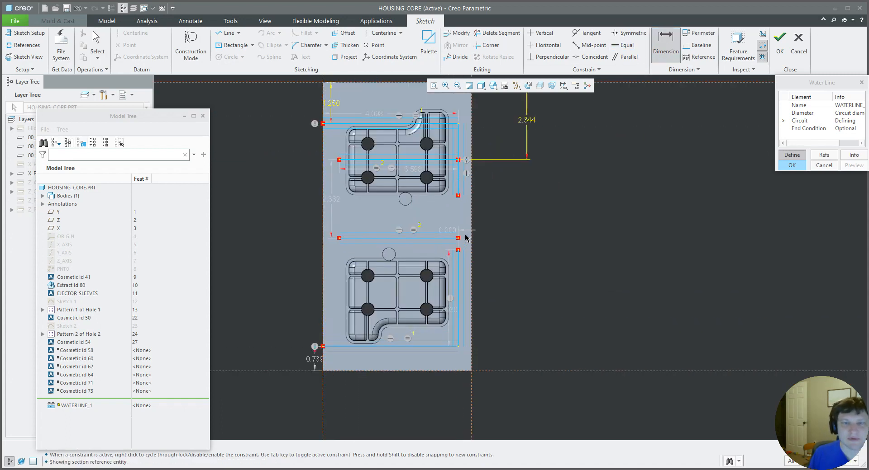
click(420, 347)
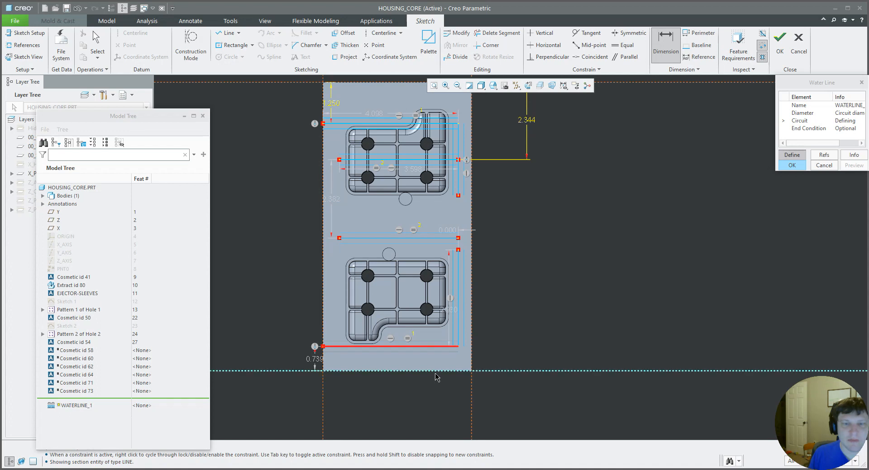
click(514, 371)
middle_click(514, 356)
text(1.5)
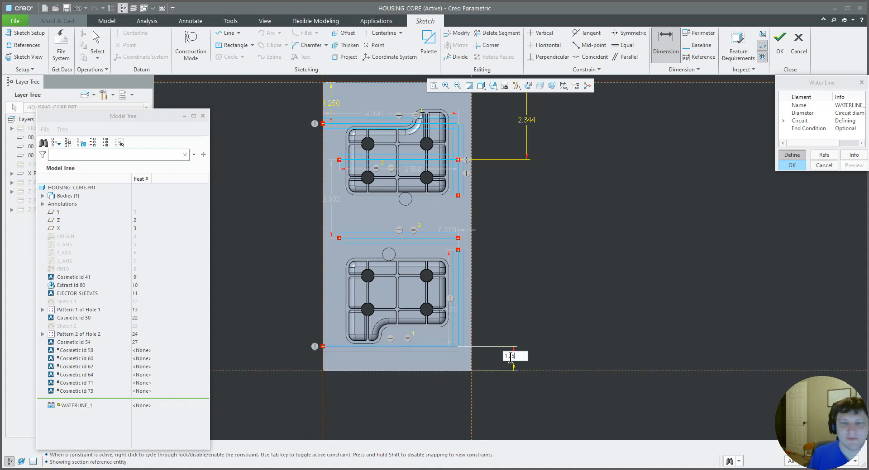
text(25)
key(Return)
Dimension the horizontal line just above the lower cavity from the plate's lower edge and set the distance to 2.344
click(435, 240)
click(561, 371)
middle_click(553, 339)
text(2.3)
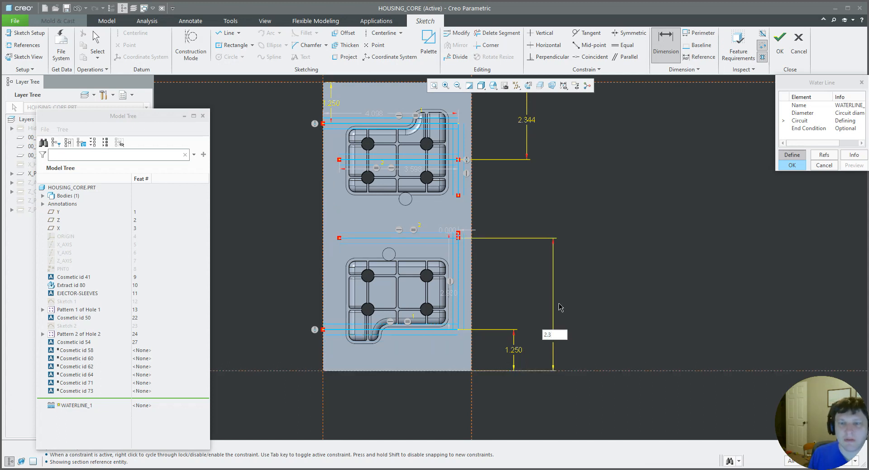
text(44)
key(Return)
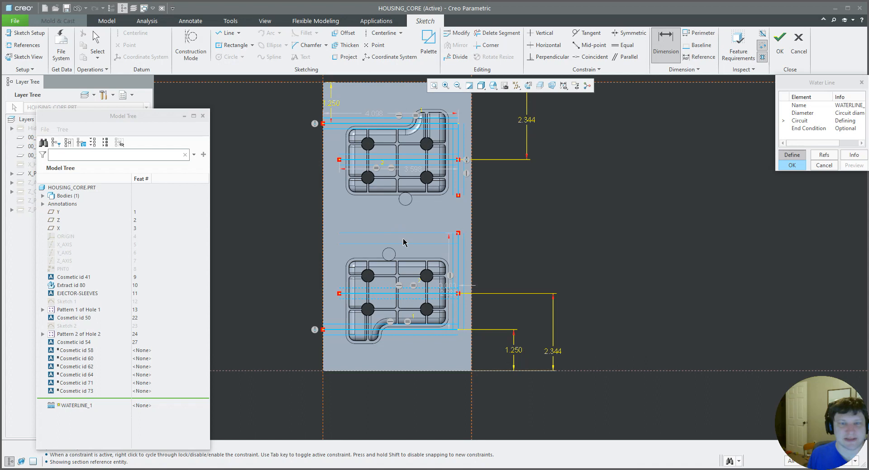
right_click(438, 258)
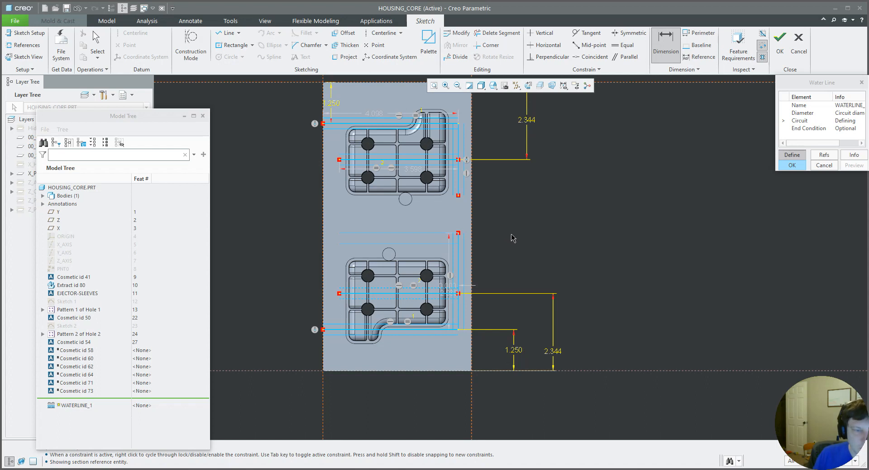
Trim away the vertical line segments near the plate's right edge that extend past the cavity crossing lines toward the plate's middle
scroll(518, 240, up, 1)
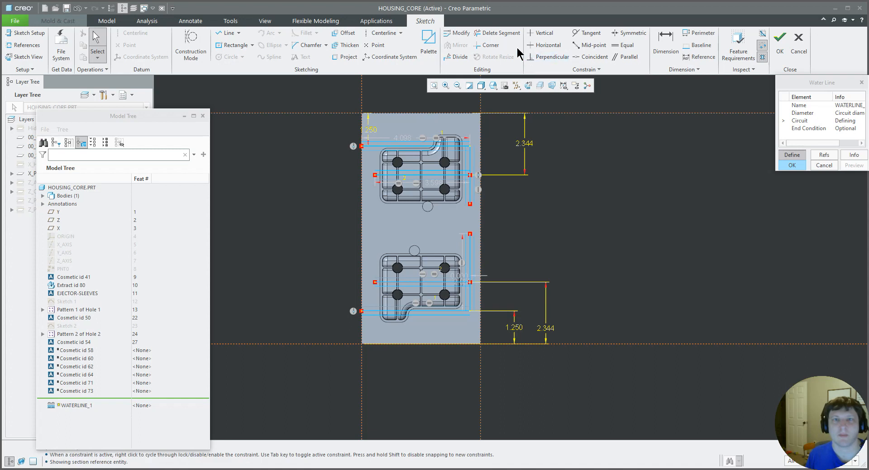
click(490, 37)
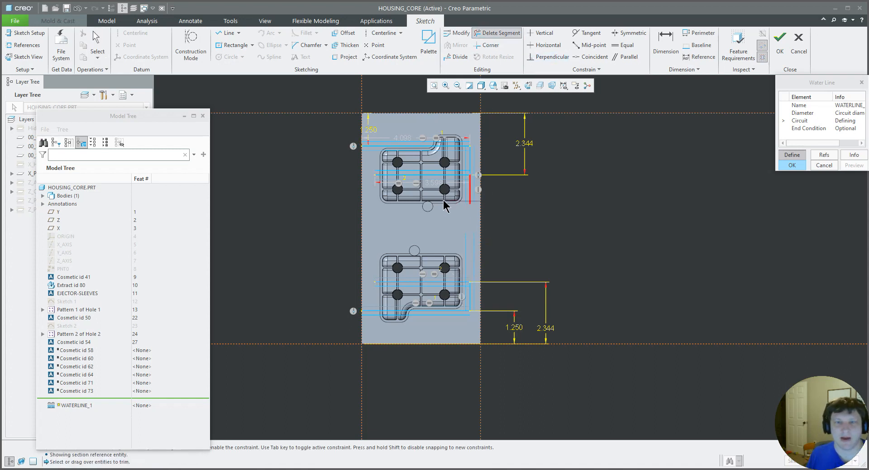
middle_click(492, 235)
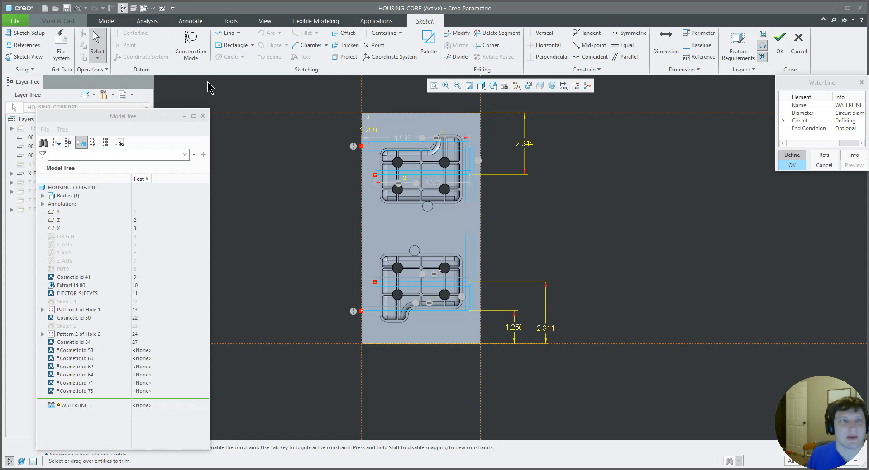
Draw two horizontal lines about 4 long between the cavities, starting from the plate's right edge
click(218, 34)
click(480, 215)
click(376, 217)
middle_click(472, 246)
click(480, 241)
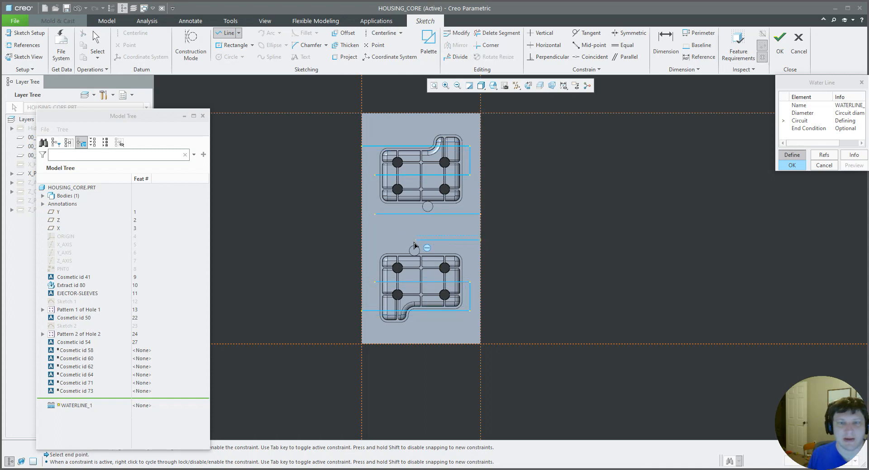
click(375, 240)
middle_click(423, 233)
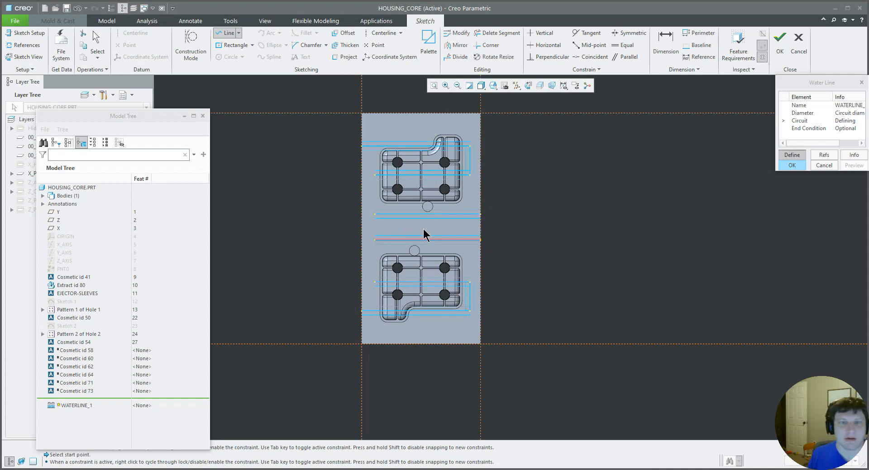
middle_click(382, 226)
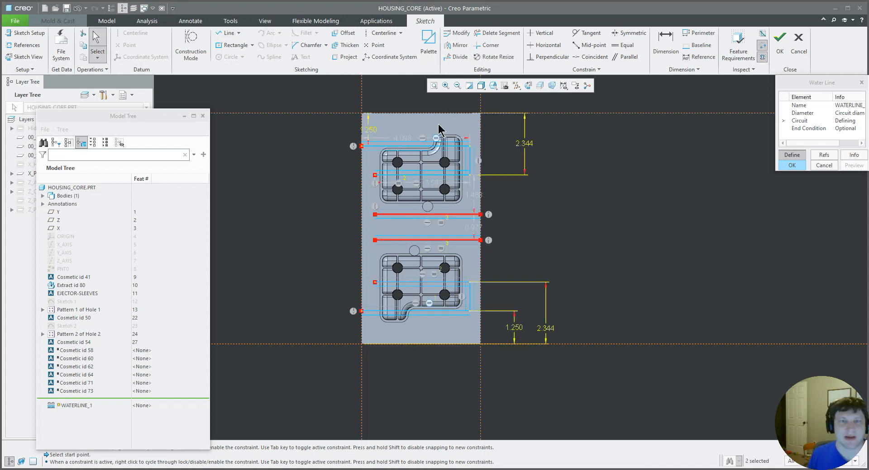
Dimension the upper of the two lines between the cavities from the plate's upper edge and set the distance to 4.25
scroll(468, 200, down, 1)
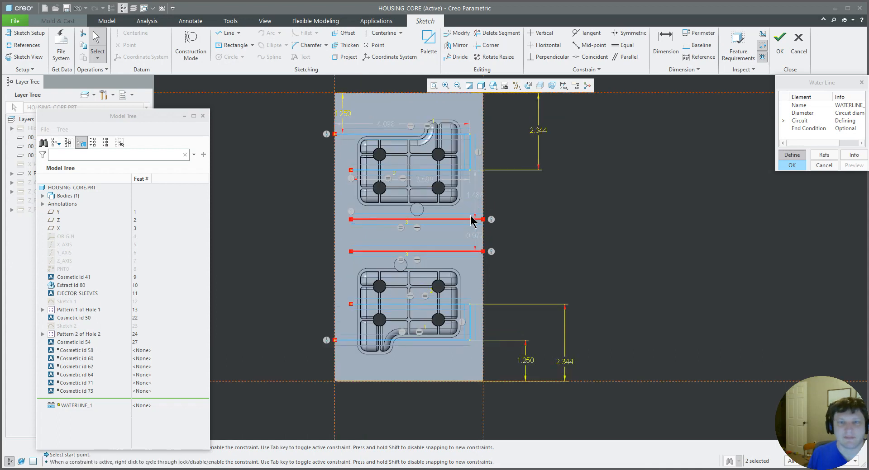
scroll(480, 217, down, 2)
scroll(514, 258, up, 2)
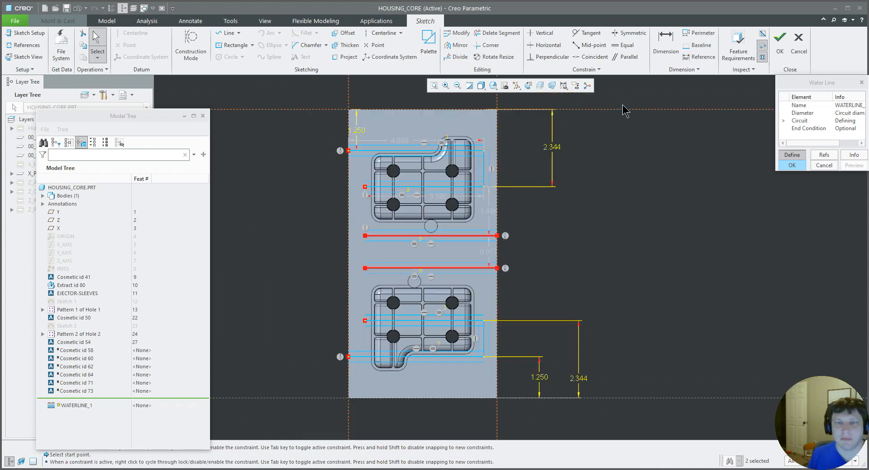
click(665, 45)
click(484, 236)
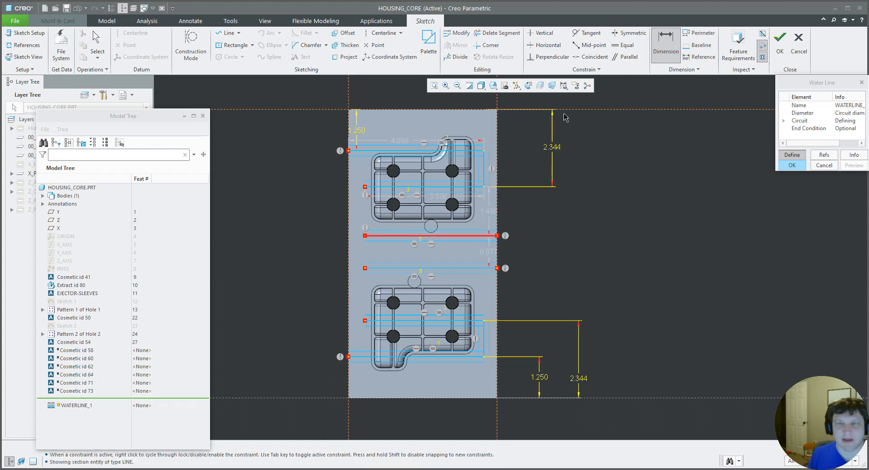
click(566, 131)
middle_click(568, 190)
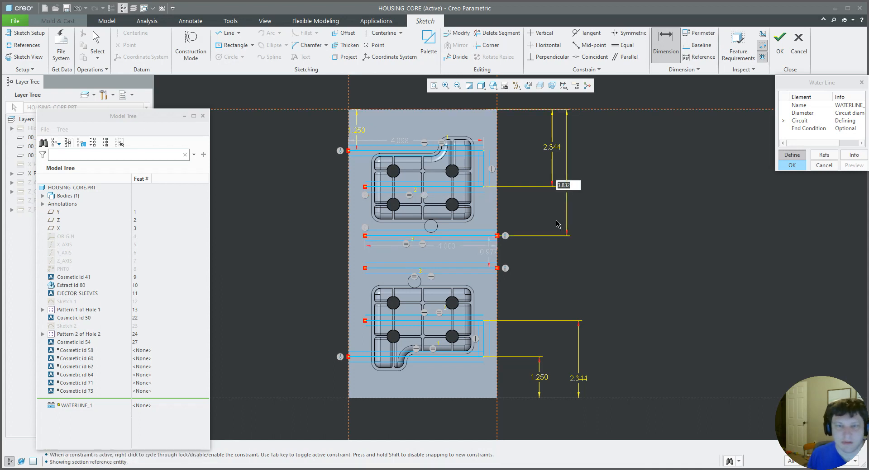
scroll(428, 234, down, 3)
scroll(407, 259, up, 2)
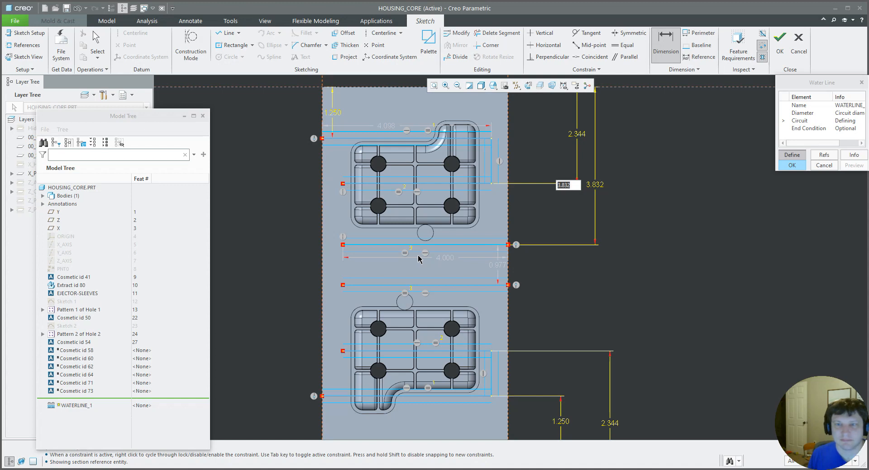
text(5)
key(Return)
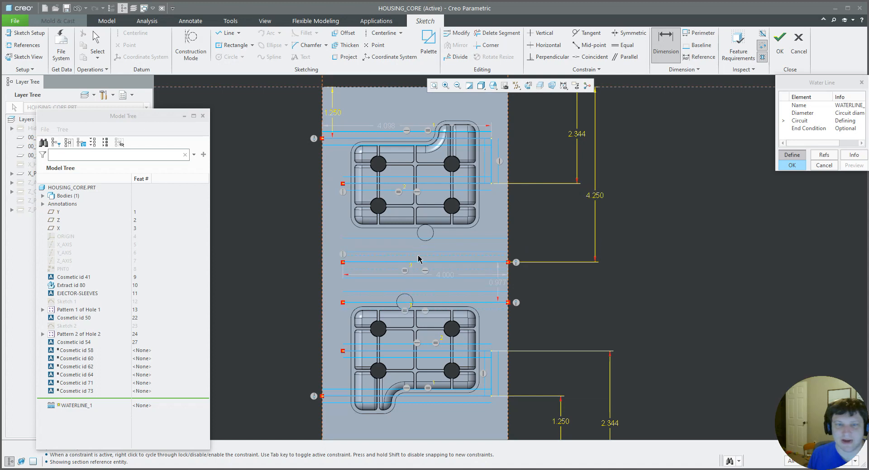
Change the upper middle line's distance from the plate's upper edge to 4.125
double_click(595, 199)
text(4.125)
key(Return)
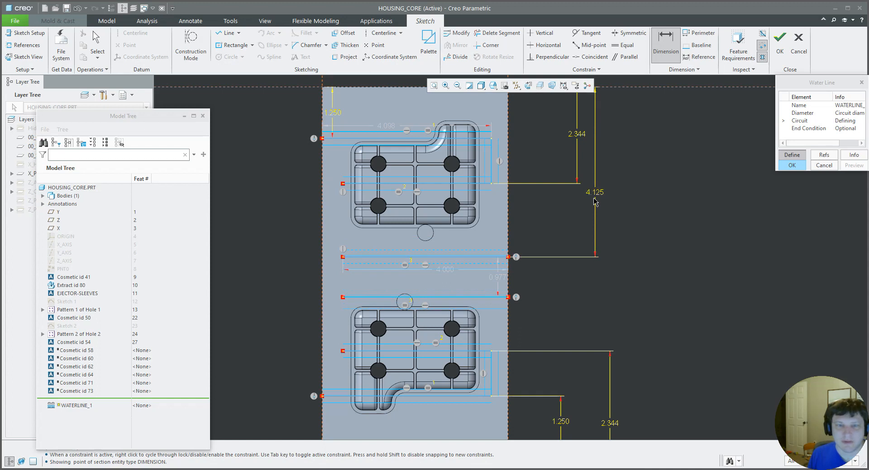
Change the upper middle line's distance from the plate's upper edge to 4
double_click(596, 199)
text(4)
key(Return)
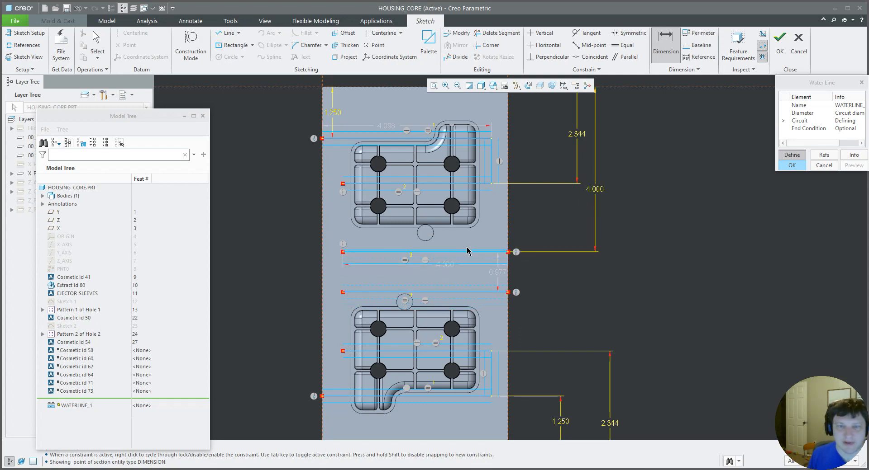
Dimension the lower of the two lines between the cavities from the plate's lower edge and set the distance to 4
click(489, 293)
scroll(489, 291, up, 1)
scroll(426, 242, up, 3)
click(522, 331)
middle_click(530, 312)
text(4)
key(Return)
scroll(442, 283, down, 3)
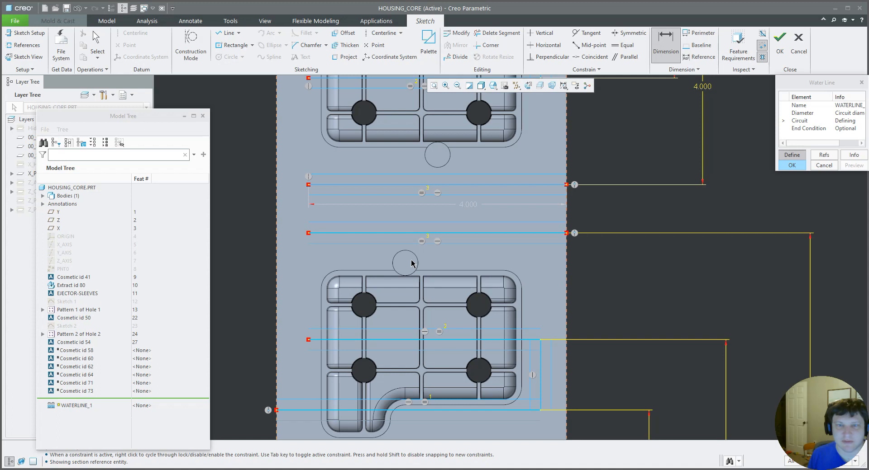
scroll(405, 269, up, 2)
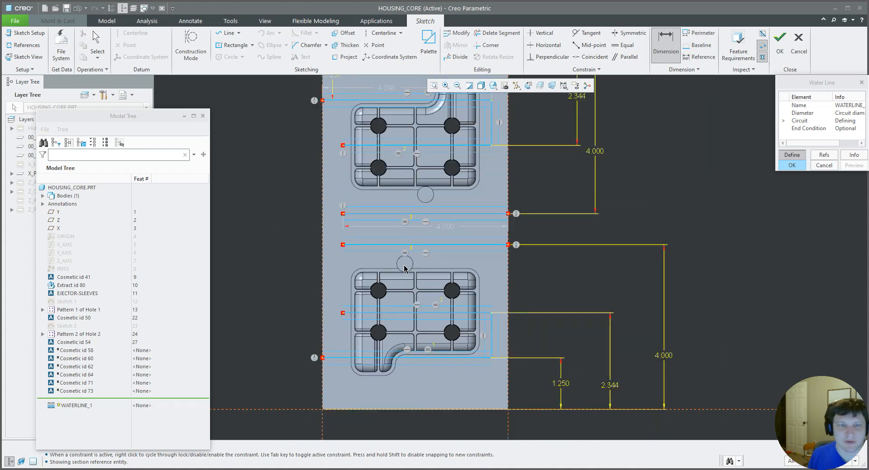
Dimension the inner ends of the middle lines from the plate's left edge and set the distance to .5
middle_click(331, 233)
text(.5)
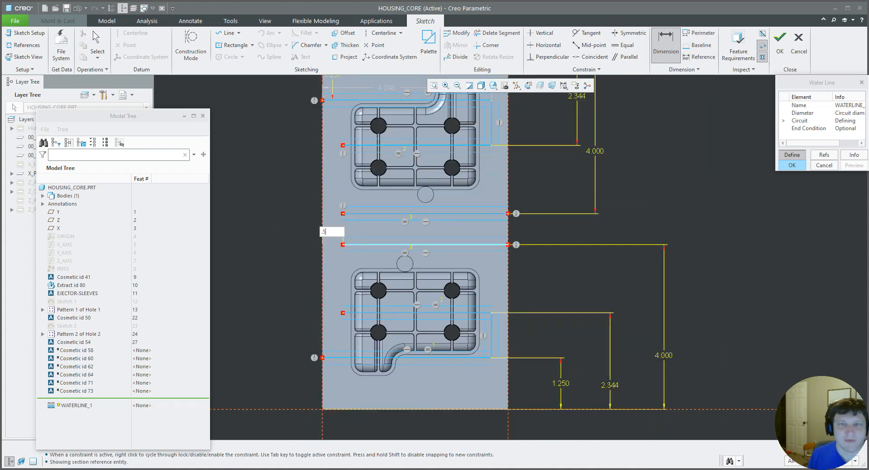
key(Return)
Dimension the upper circuit's vertical line from the plate's right edge and set the distance to .5
scroll(354, 271, up, 3)
scroll(424, 197, down, 3)
click(424, 198)
click(439, 188)
middle_click(435, 169)
text(.5)
key(Return)
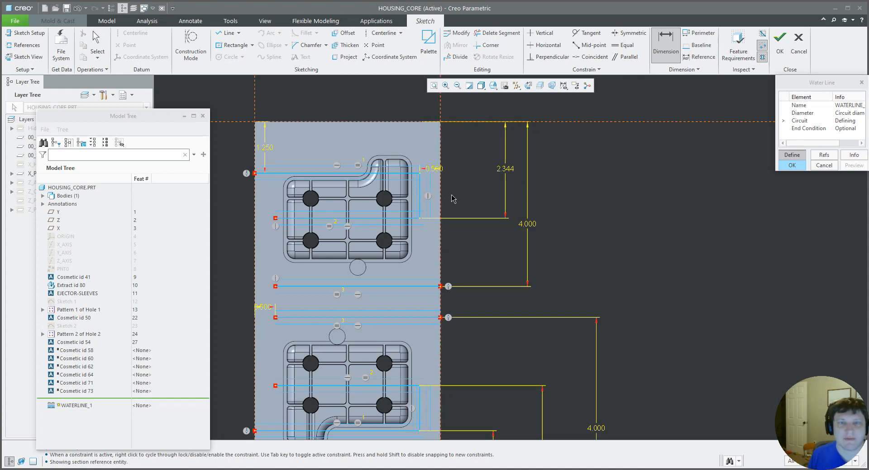
middle_click(453, 199)
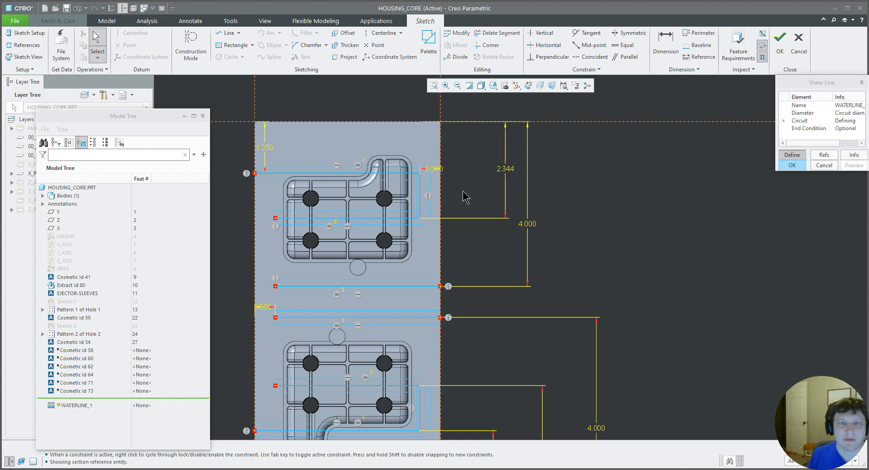
Draw vertical lines extending the upper and lower circuits' vertical runs out to the plate's upper and lower edges
click(224, 33)
click(419, 135)
middle_click(492, 197)
scroll(387, 156, up, 3)
scroll(405, 310, down, 3)
click(402, 282)
click(401, 335)
middle_click(401, 334)
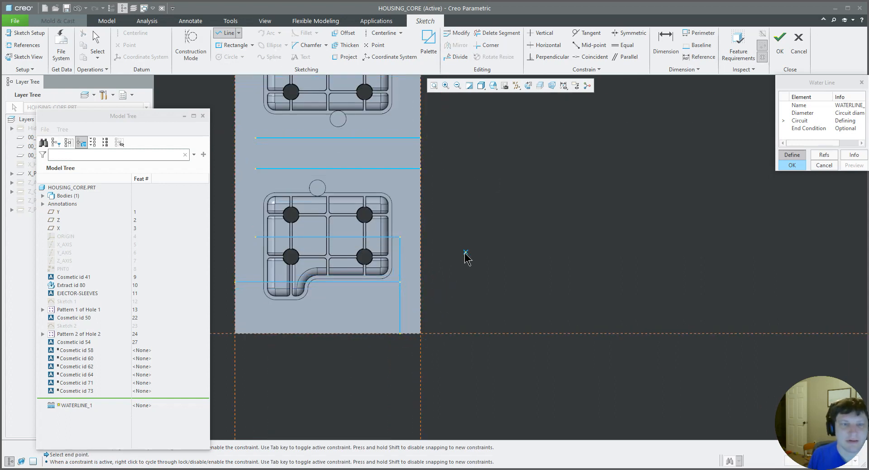
Draw a short slanted line off the plate, beyond its right edge
scroll(449, 259, up, 2)
click(495, 238)
middle_click(491, 246)
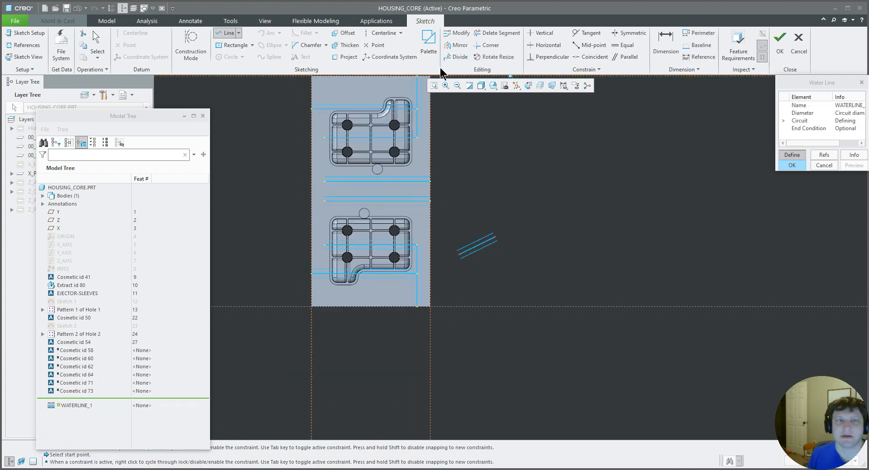
click(227, 36)
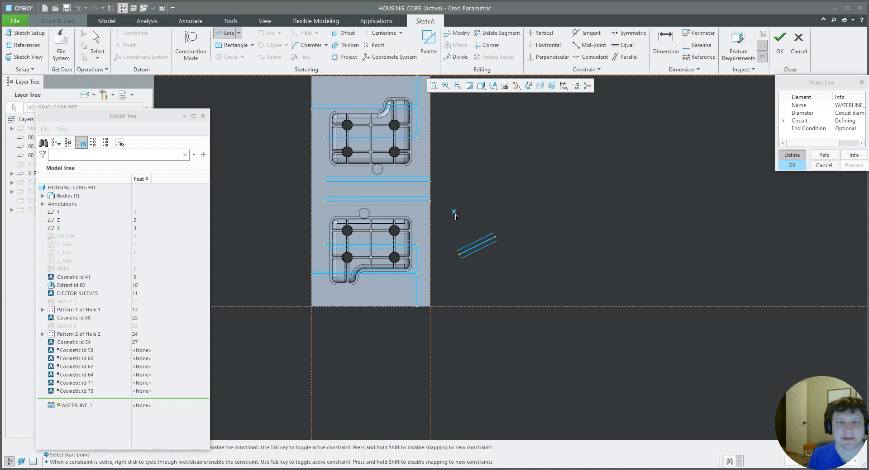
Delete the slanted line beyond the plate's right edge from the sketch
middle_click(483, 249)
click(489, 243)
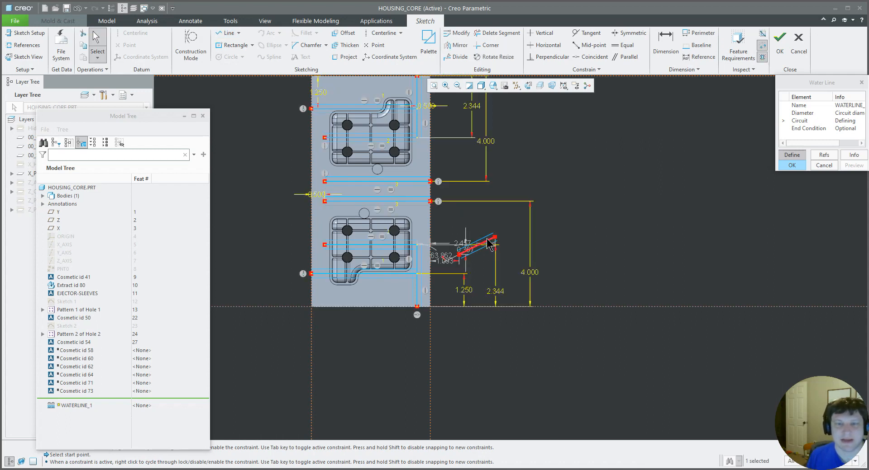
key(Delete)
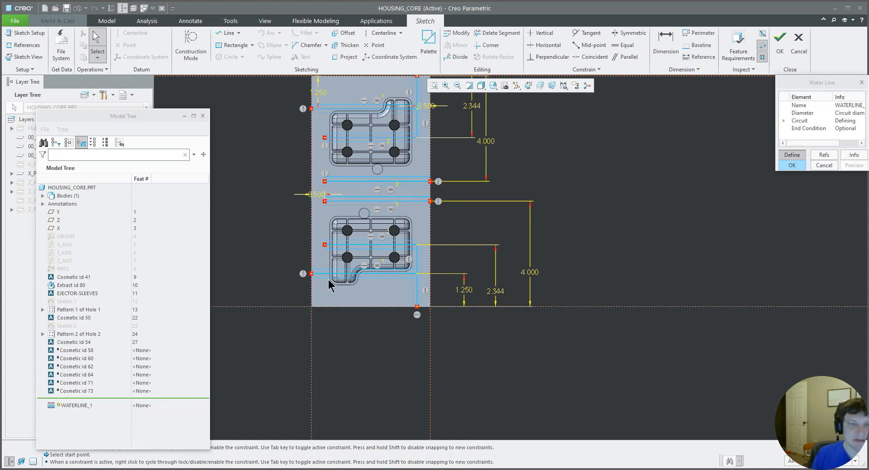
Finish the circuit sketch and complete the water line feature
click(311, 273)
click(416, 273)
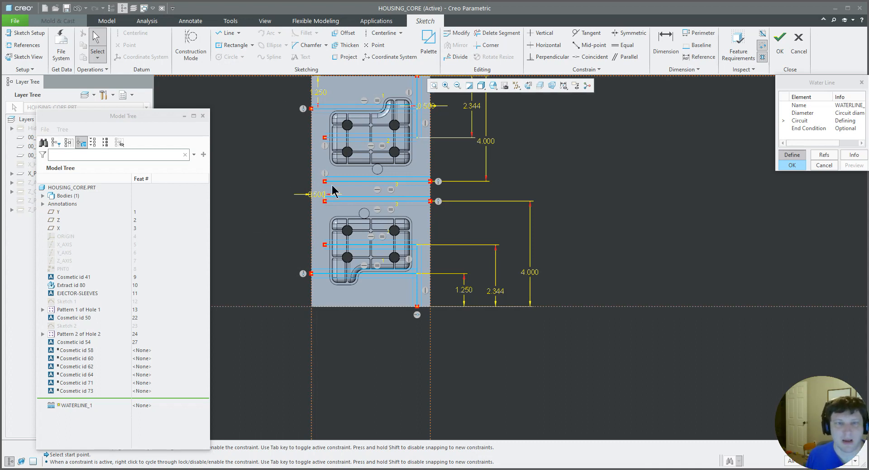
click(778, 39)
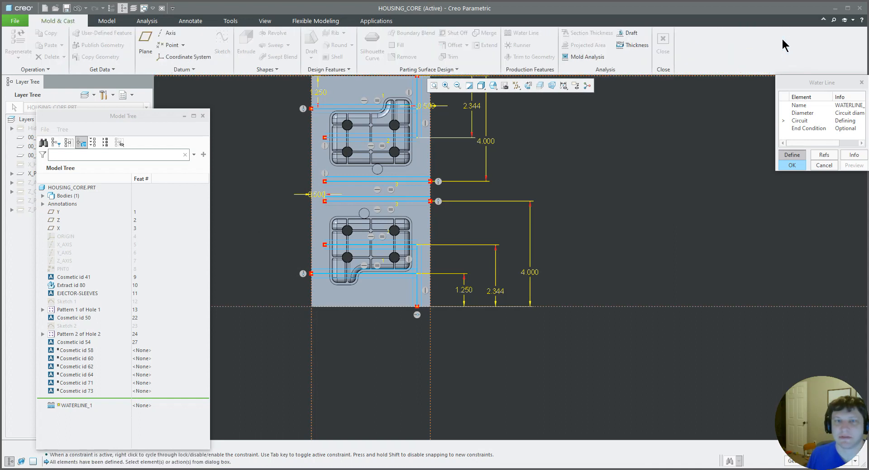
click(791, 165)
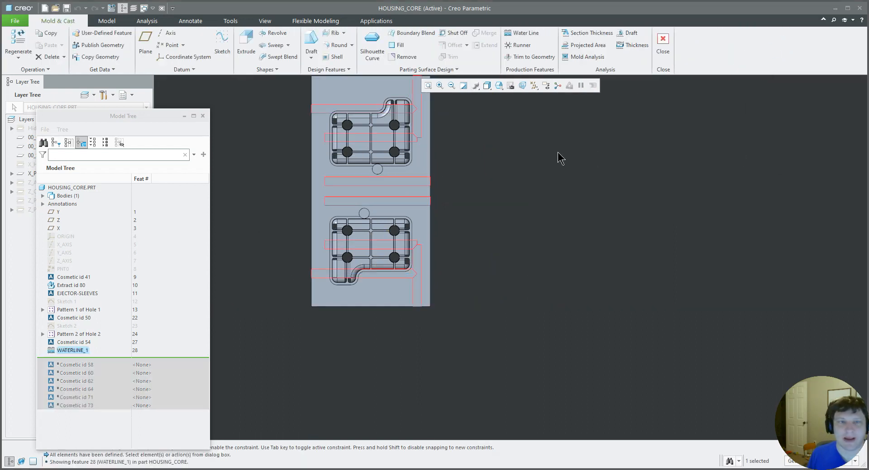
Apply the purple clearance cut appearance to the entire core part
mouse_move(381, 171)
middle_down()
mouse_move(462, 151)
mouse_move(449, 161)
mouse_move(481, 164)
middle_up()
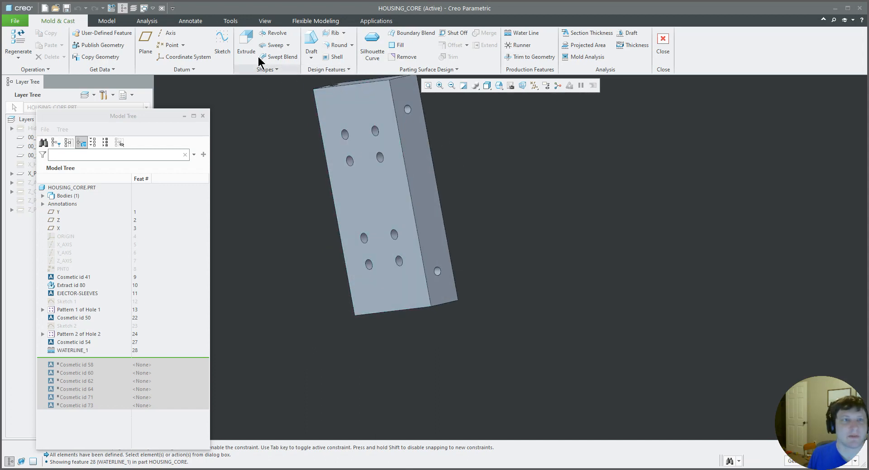
click(257, 22)
click(95, 53)
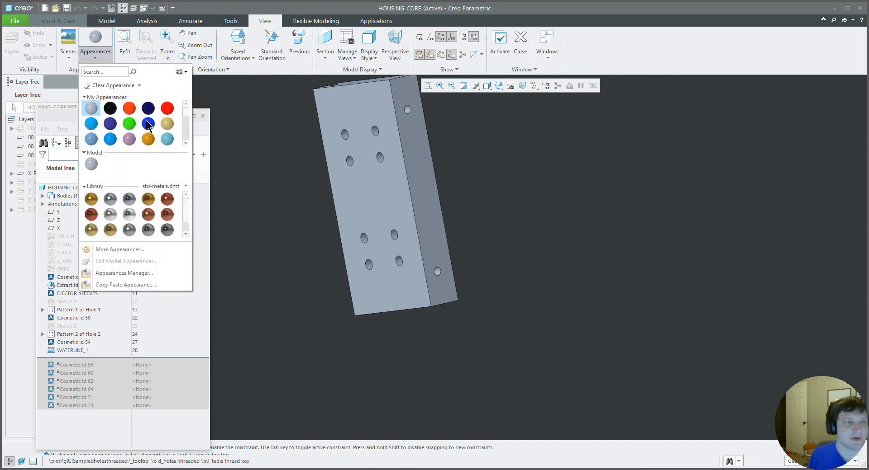
click(128, 139)
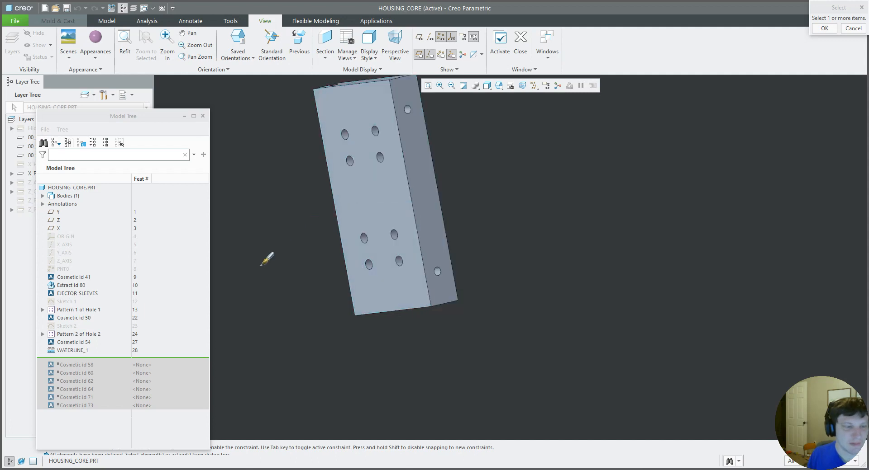
click(360, 194)
middle_click(333, 199)
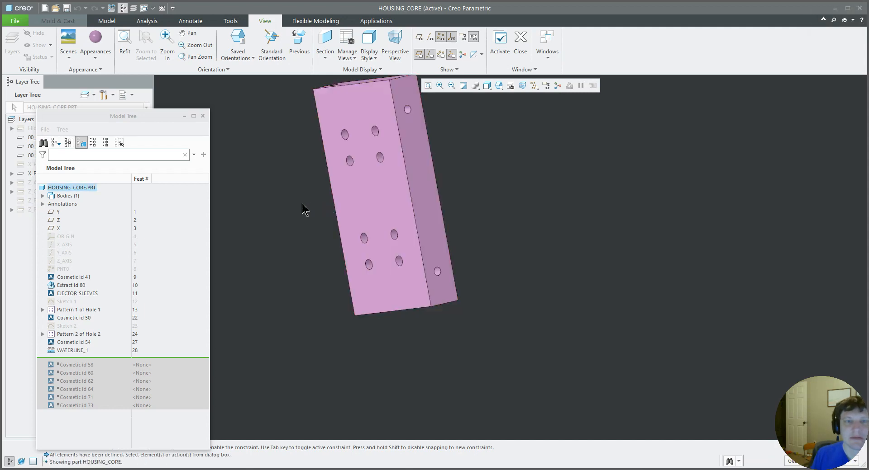
Create a new appearance from the model's purple clearance cut appearance with a transparency of 71
click(95, 54)
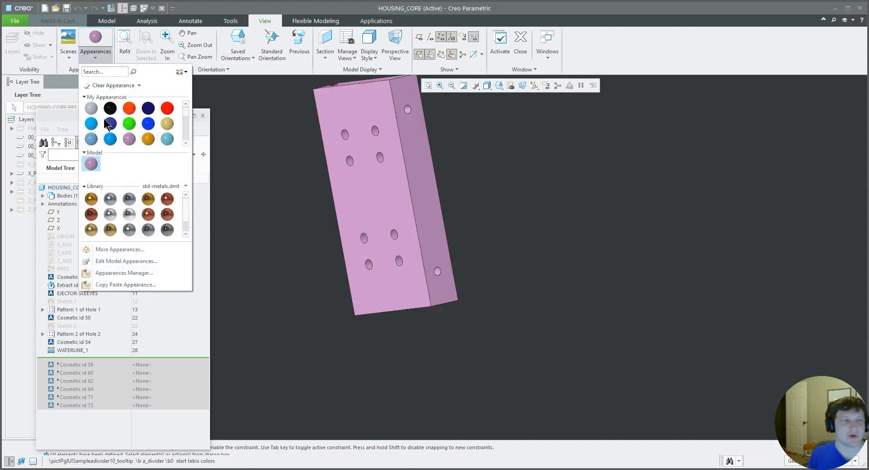
right_click(97, 163)
click(84, 177)
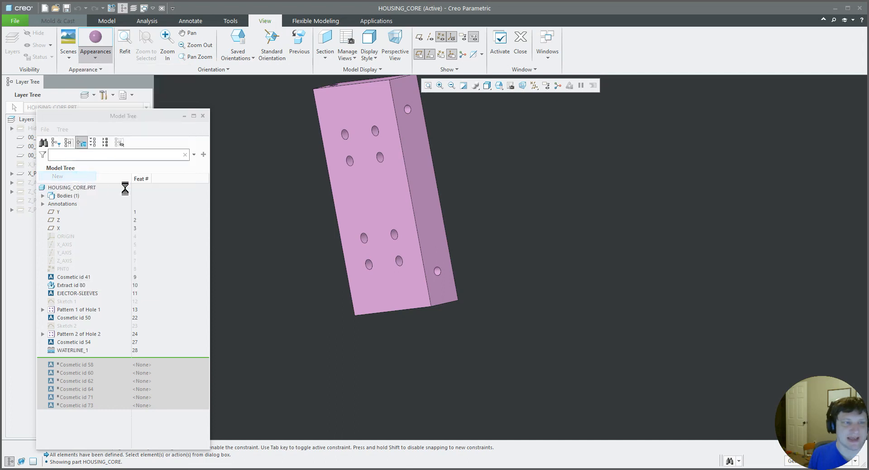
drag(416, 346, 450, 345)
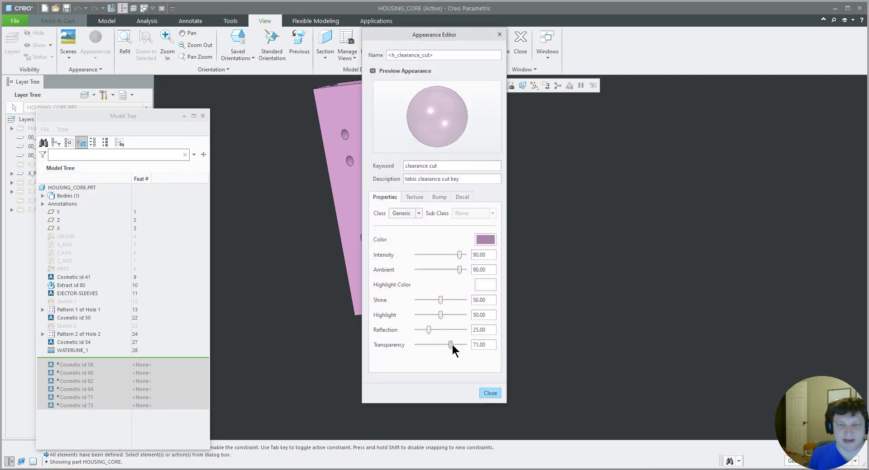
click(490, 393)
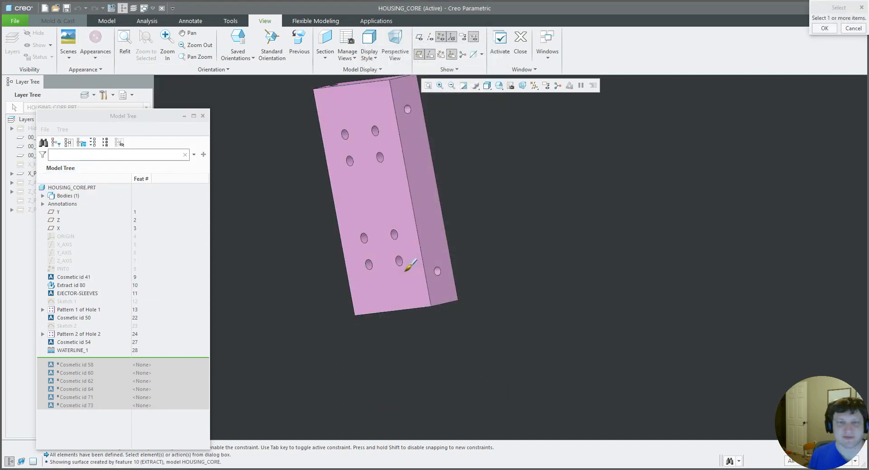
Apply the transparent purple appearance to the plate's back face and outer side faces
click(409, 267)
ctrl+click(429, 237)
middle_drag(438, 259, 472, 304)
ctrl+click(417, 177)
middle_drag(428, 227, 498, 281)
ctrl+click(390, 189)
ctrl+click(393, 230)
middle_click(426, 251)
Edit the water line's dimensions, set the offset of the circuit's plane to .5 and regenerate the part
scroll(547, 294, up, 3)
click(541, 305)
click(84, 294)
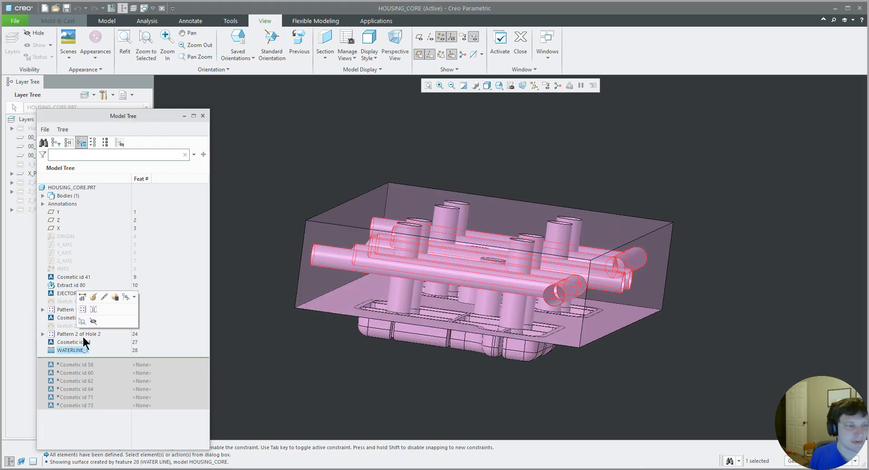
click(85, 298)
middle_drag(333, 294, 357, 270)
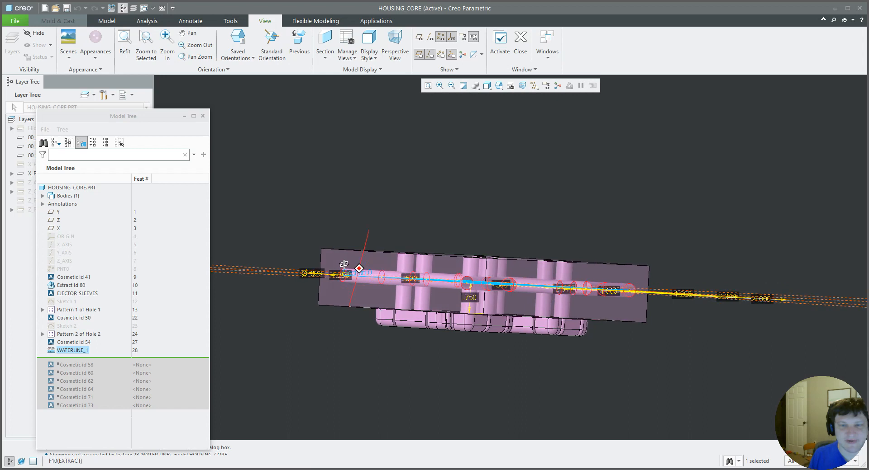
double_click(472, 297)
text(1)
key(Return)
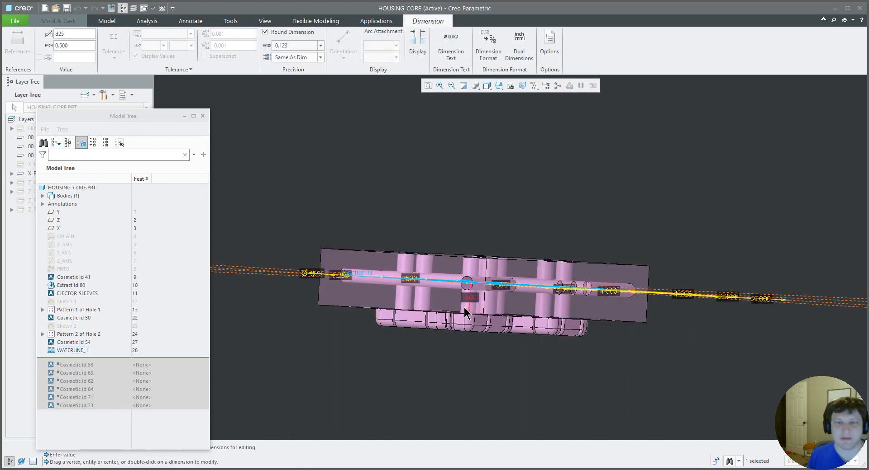
middle_drag(446, 307, 395, 347)
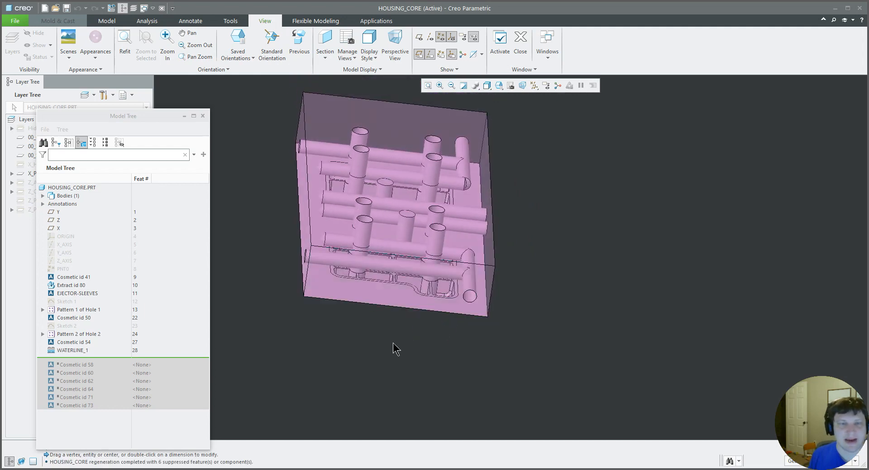
Begin a Hole feature placed on the plate's narrow end face beside the drilled water line opening
click(109, 21)
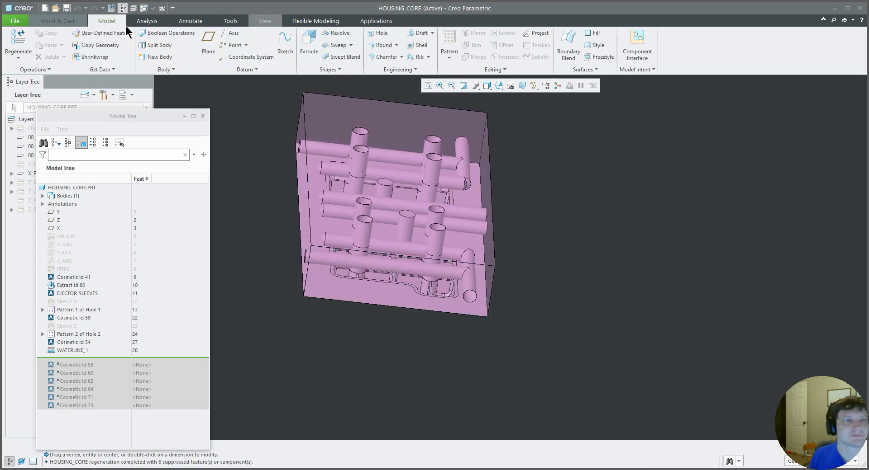
click(382, 35)
click(334, 267)
middle_drag(335, 267, 365, 295)
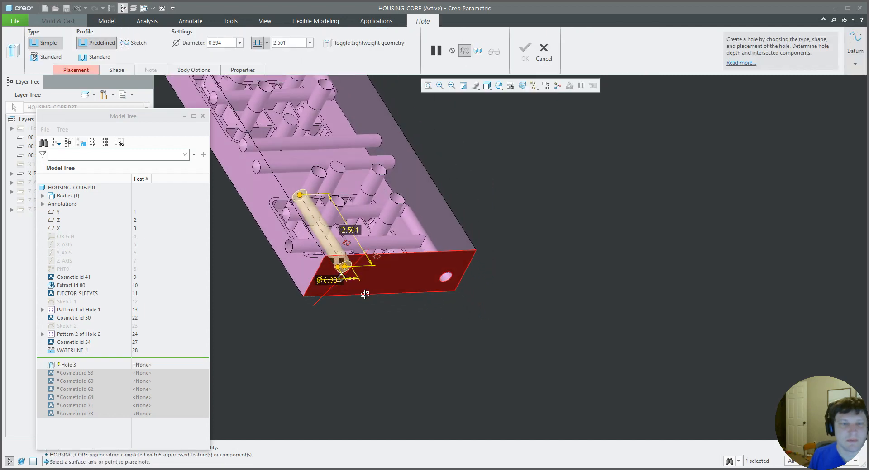
Measure the diameter of the outer water line's circular opening on the plate's side face
click(112, 22)
click(148, 21)
click(265, 41)
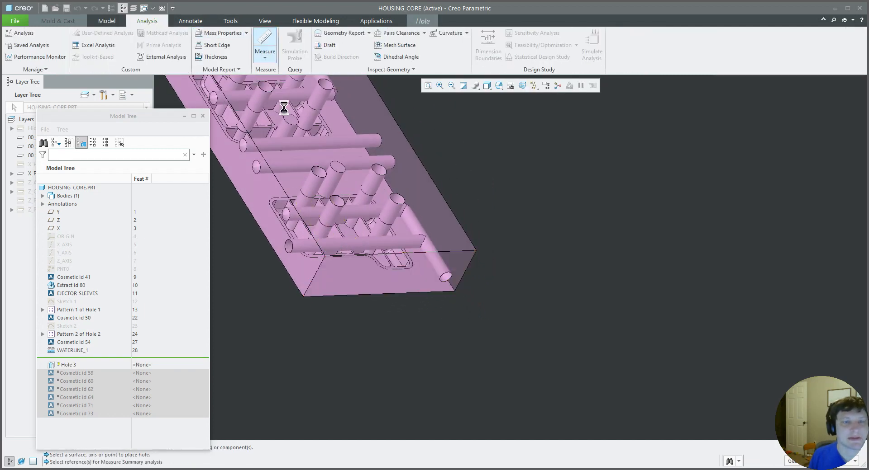
click(291, 248)
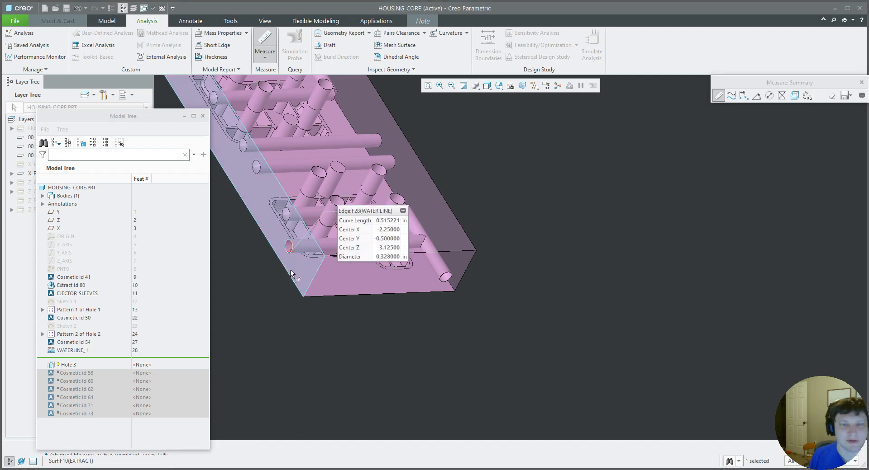
middle_click(291, 266)
Set the new hole's diameter to .328
click(424, 22)
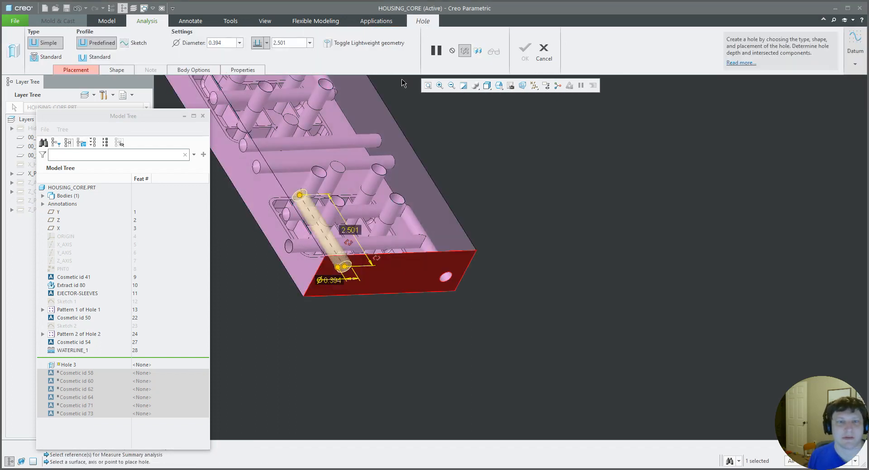
double_click(334, 281)
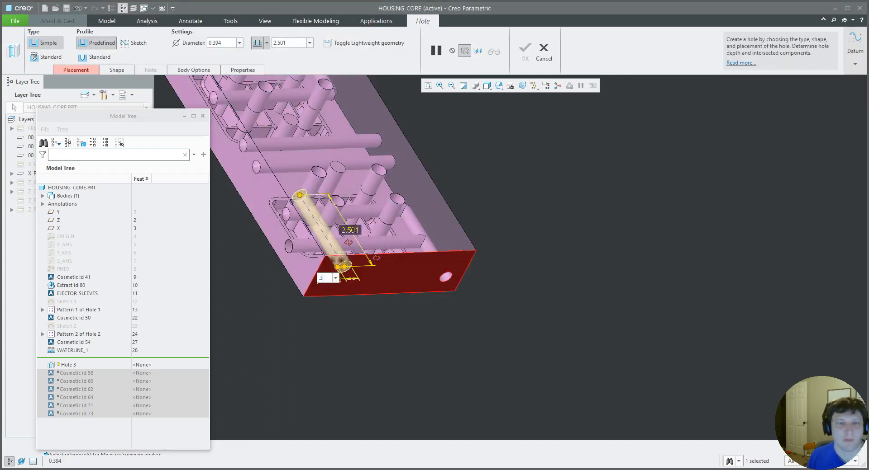
text(.328)
key(Return)
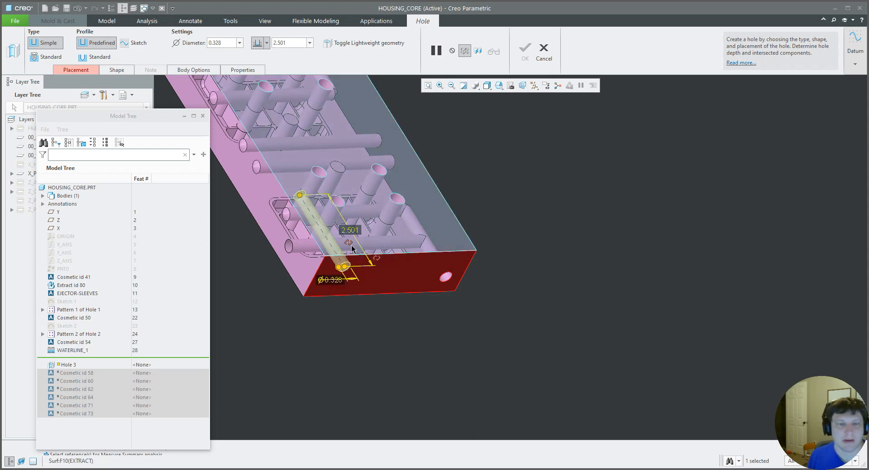
Reference the hole to the outer water line's axis and the neighbouring line's end, setting the offset from that end to 0
click(351, 248)
drag(344, 246, 303, 229)
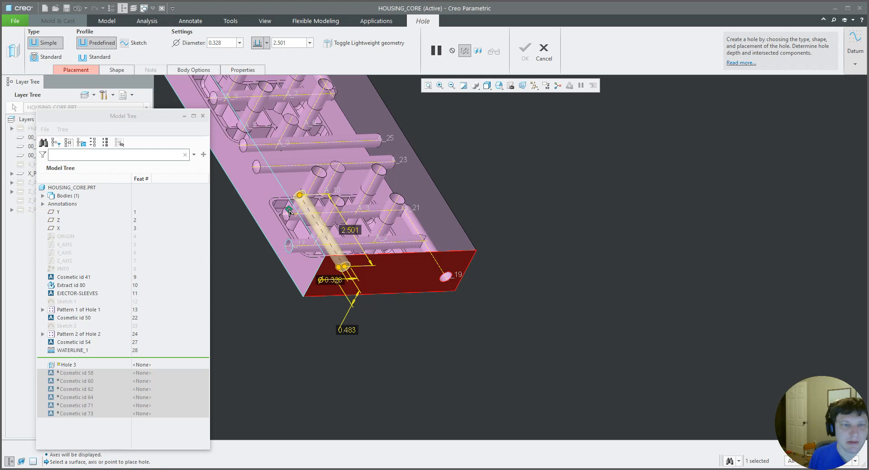
scroll(265, 248, down, 3)
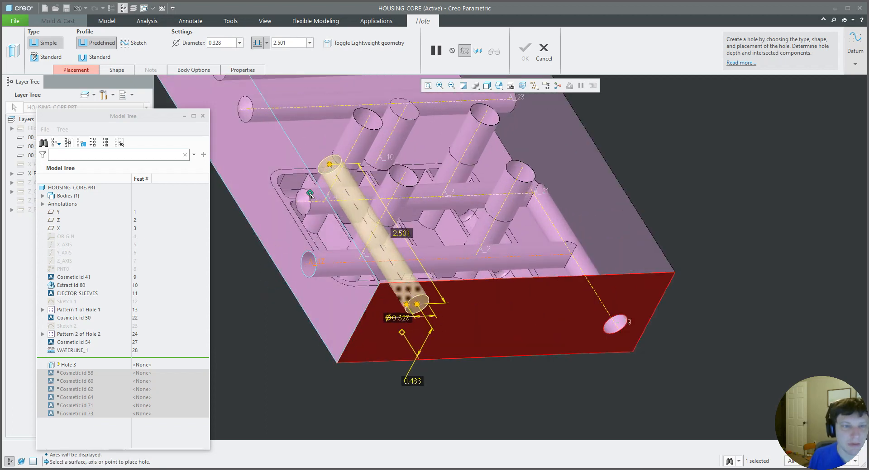
mouse_move(237, 271)
middle_down()
mouse_move(266, 258)
mouse_move(243, 271)
middle_up()
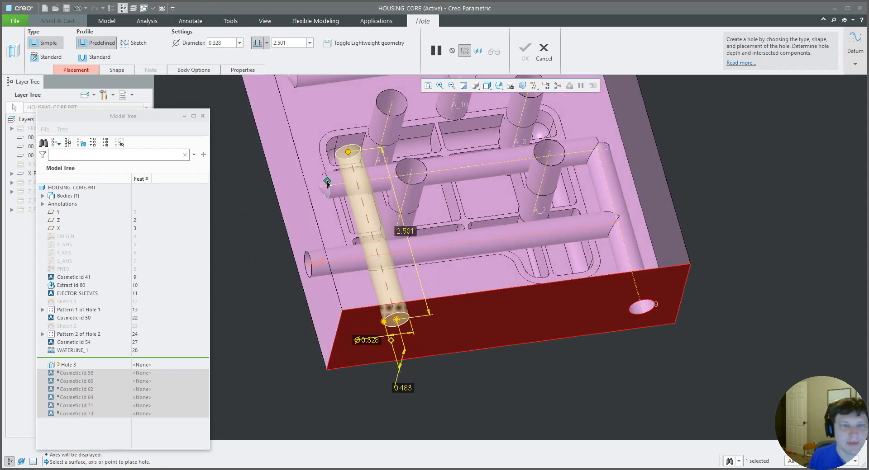
drag(327, 183, 327, 182)
double_click(360, 353)
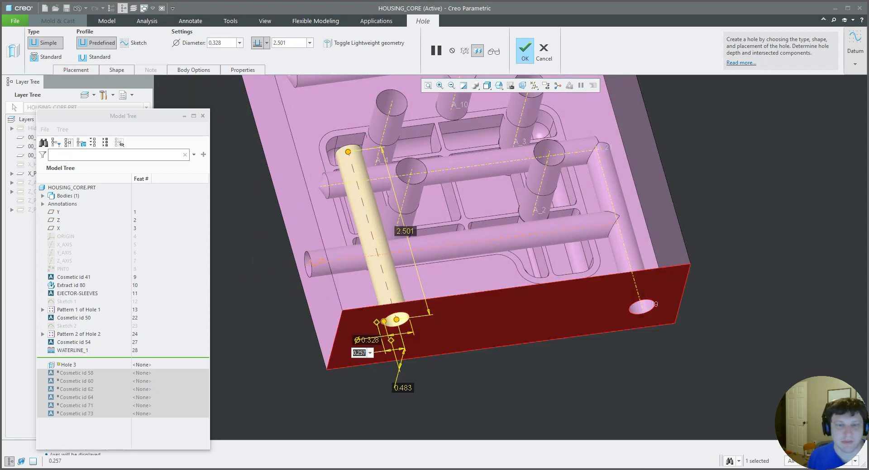
text(0)
key(Return)
Set the hole's other offset, from the outer water line's axis, to .5
middle_drag(360, 352, 423, 295)
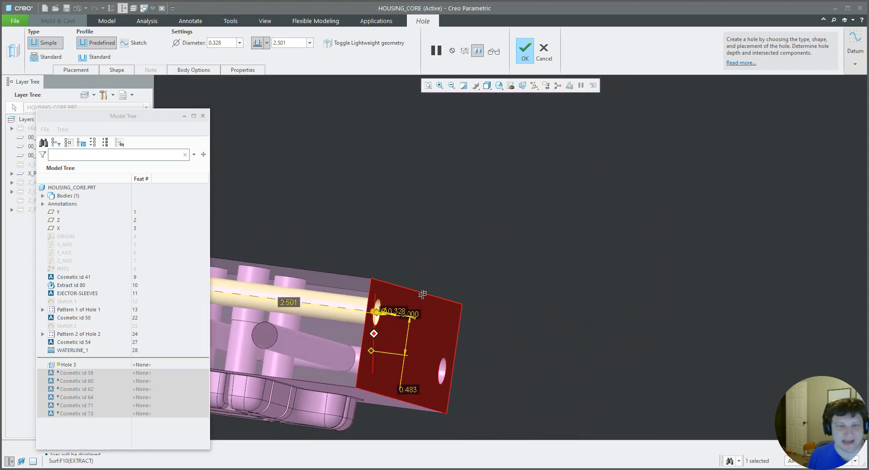
text(.5)
key(Return)
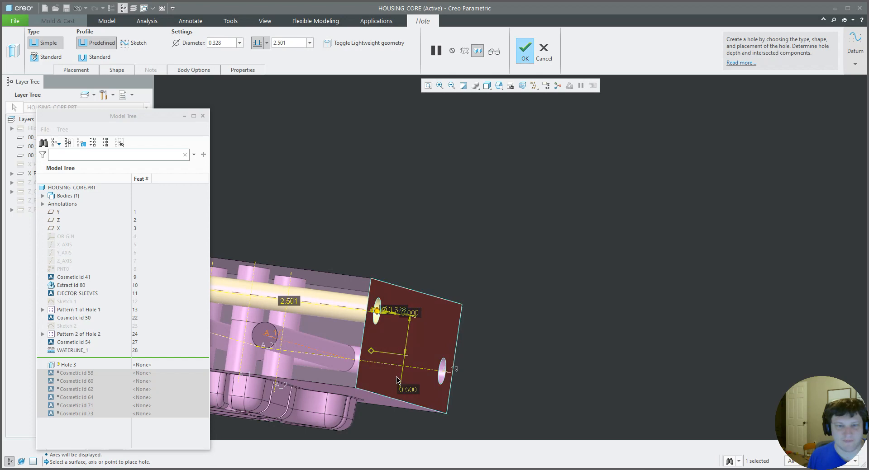
Extend the hole to the nearer middle water line and set its depth to 4.125
middle_drag(388, 357, 325, 344)
drag(296, 276, 288, 278)
drag(235, 272, 233, 273)
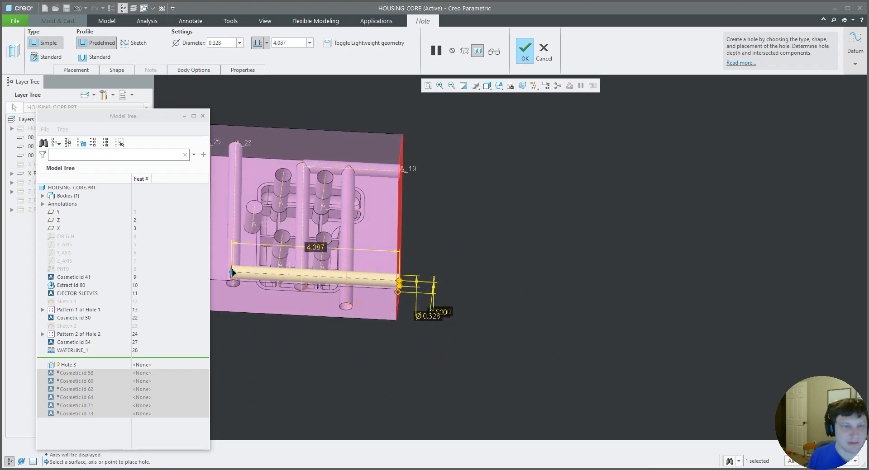
double_click(316, 248)
text(4.)
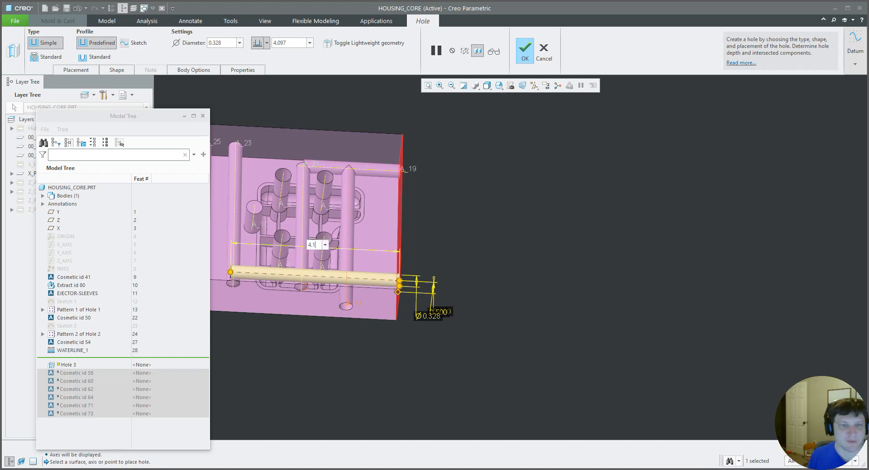
text(125)
key(Return)
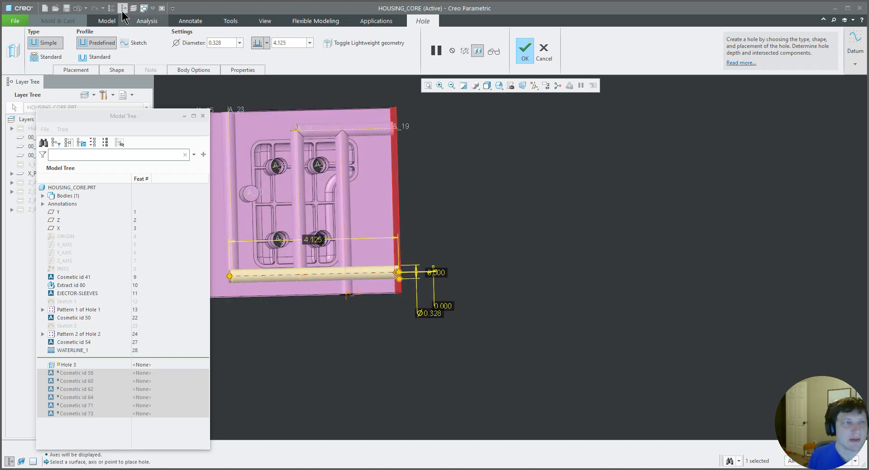
Switch the hole to the standard drill profile and complete the hole feature
click(106, 53)
middle_drag(247, 208, 250, 242)
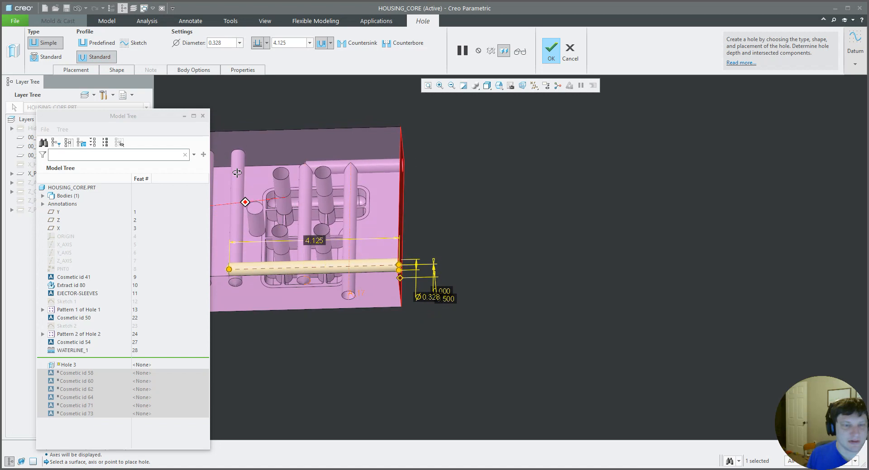
scroll(465, 206, up, 3)
middle_click(359, 233)
scroll(350, 235, up, 4)
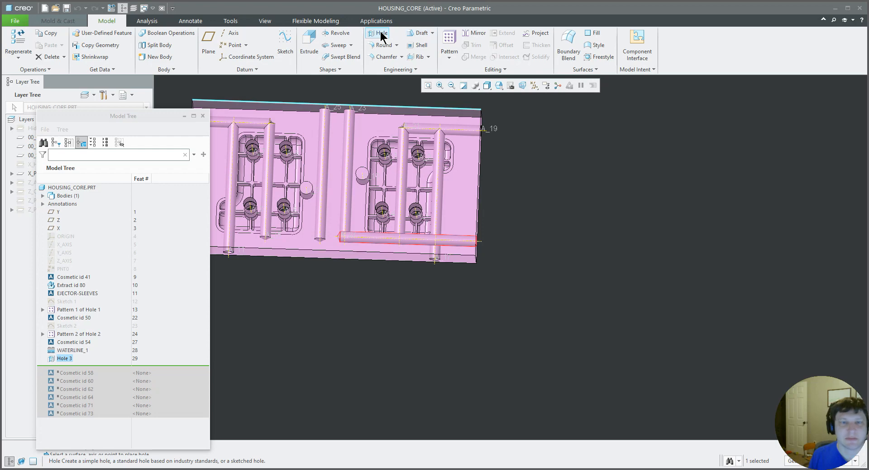
Place a new .328 hole on the plate's large flat face, referencing the two crossing water line axes with both offsets at 0
middle_drag(370, 207, 371, 227)
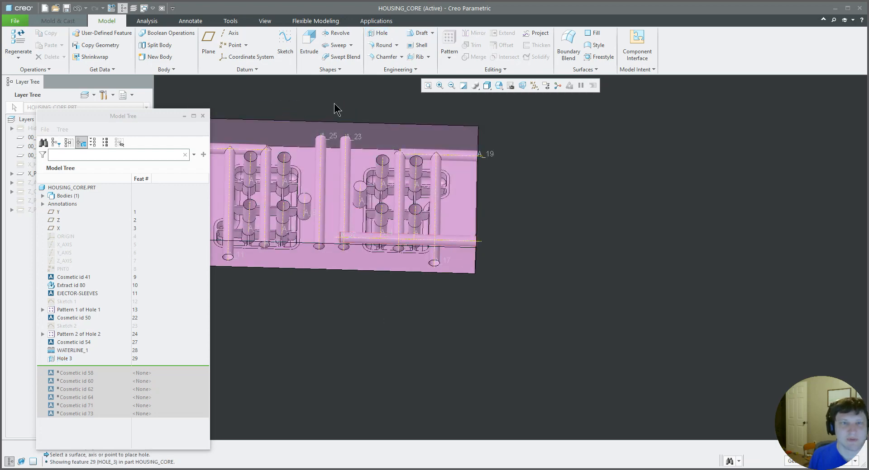
scroll(349, 239, up, 4)
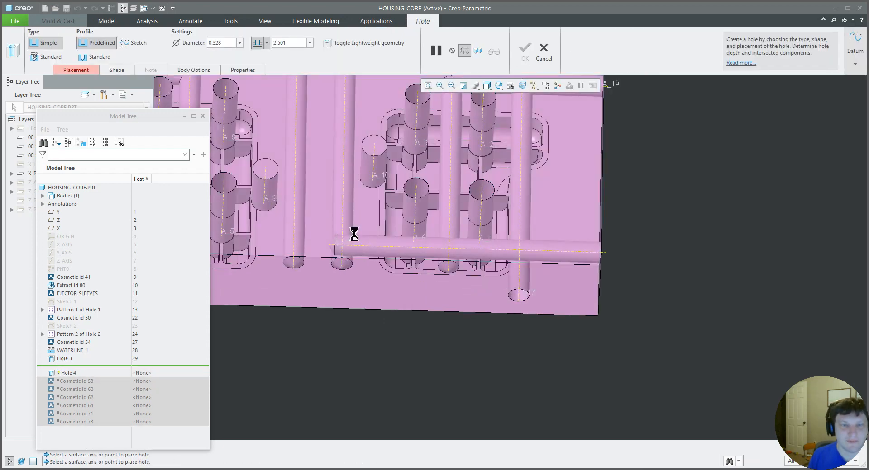
click(354, 234)
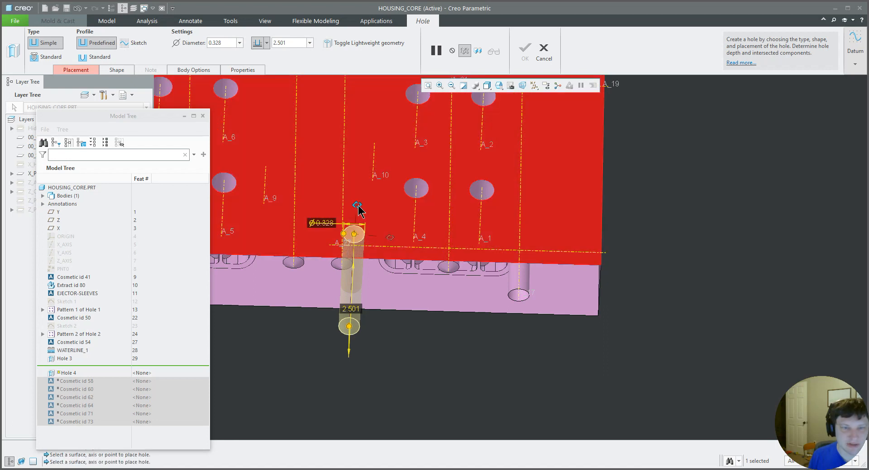
drag(345, 209, 353, 229)
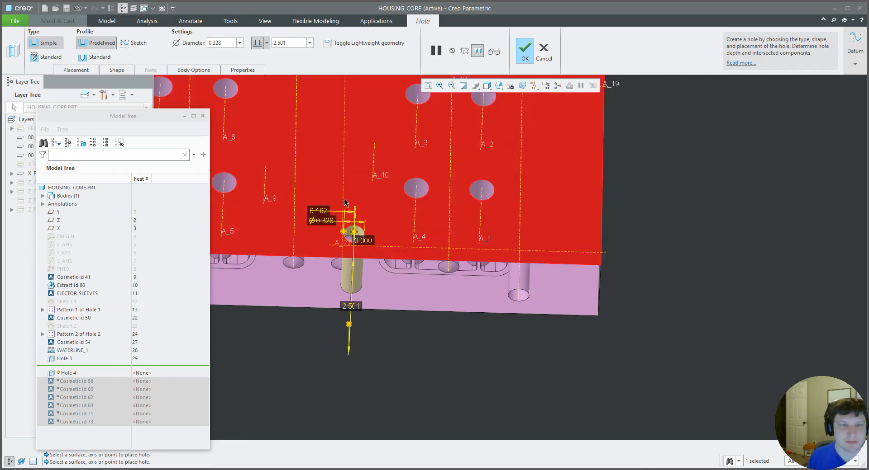
double_click(319, 211)
text(0)
key(Return)
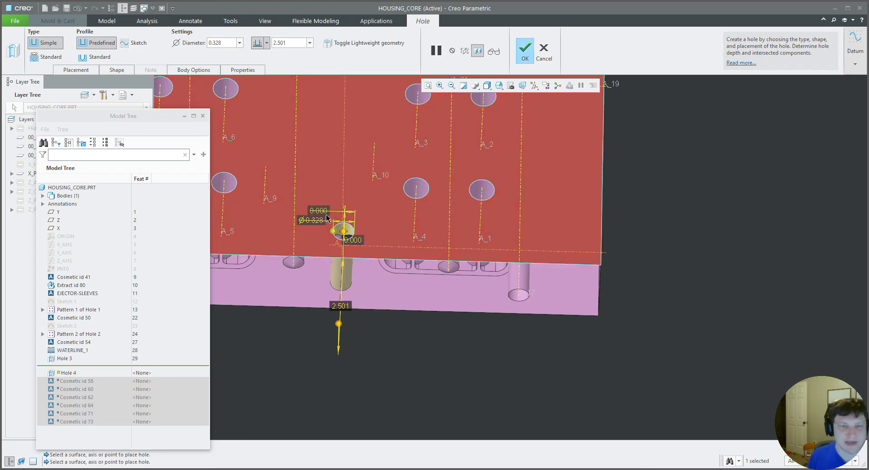
Set the new hole's depth to 1.000, switch it to the standard drill profile and complete it
middle_drag(345, 335, 341, 295)
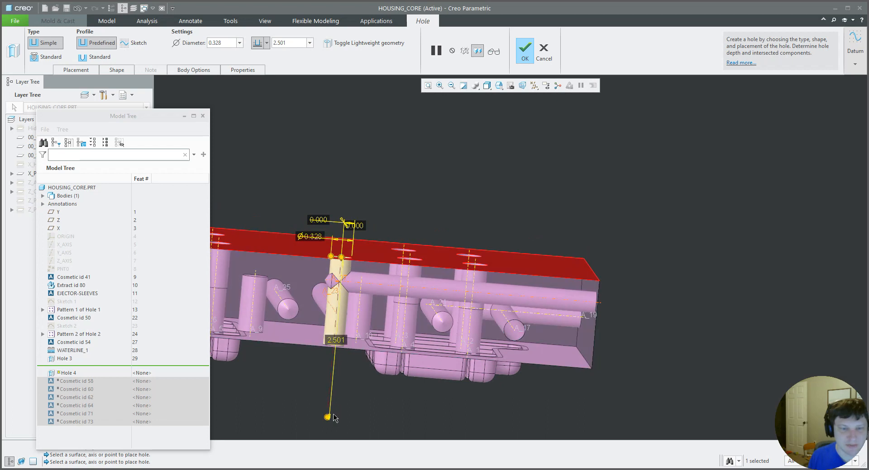
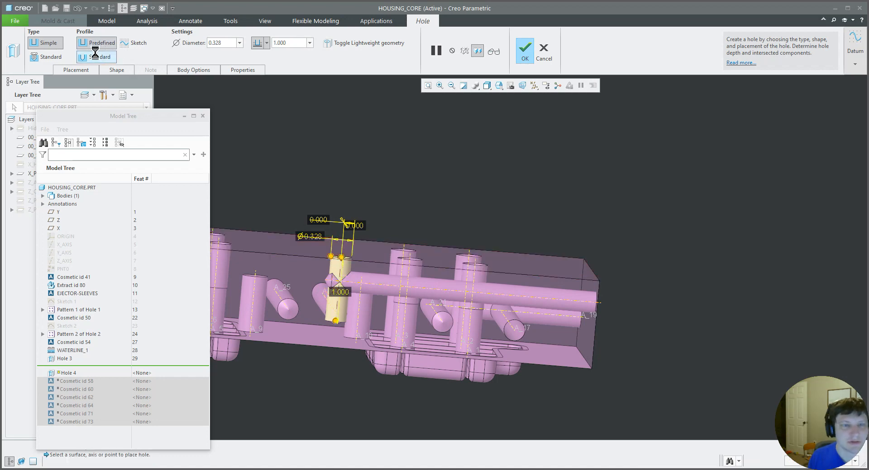
middle_click(326, 284)
middle_drag(325, 283, 382, 338)
Add another .328 hole 1.000 deep where the next water line meets the cross hole, referencing both axes
key(h)
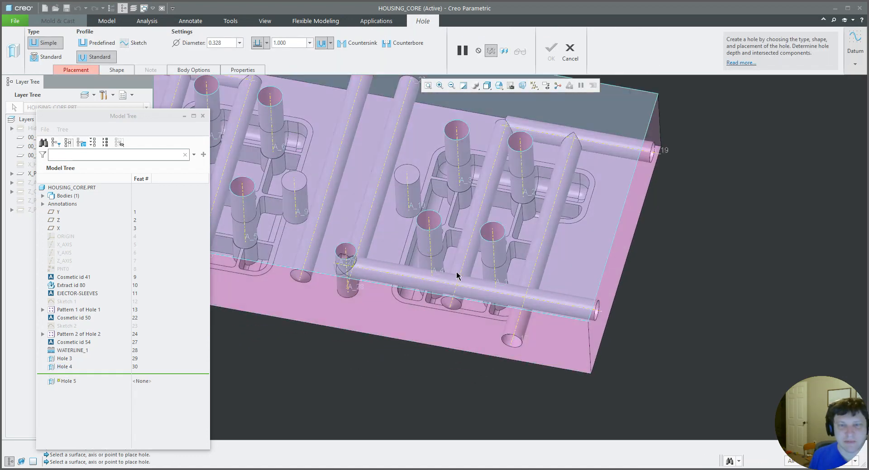
click(456, 273)
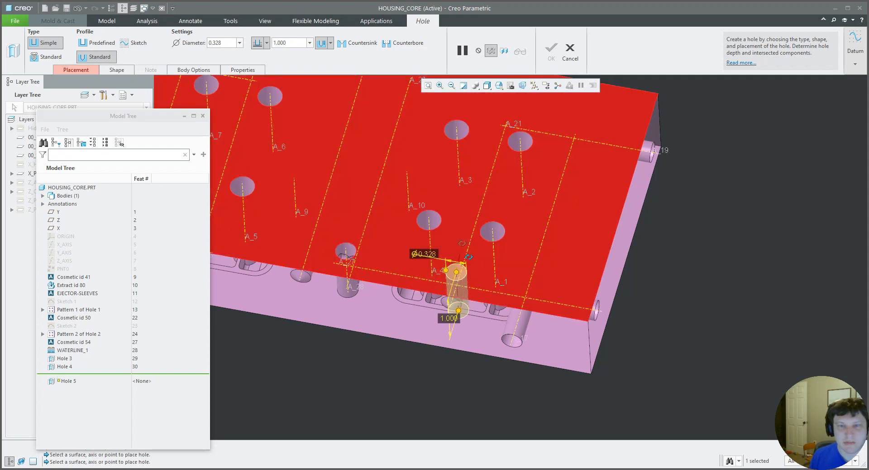
drag(467, 255, 463, 247)
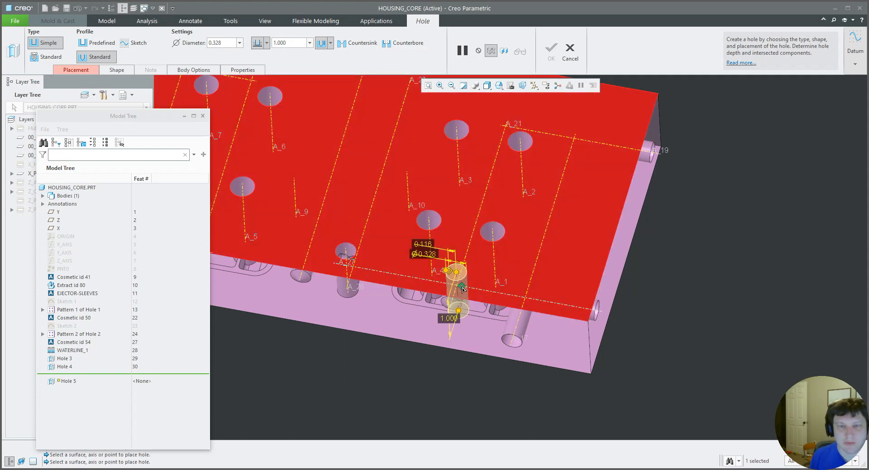
drag(463, 290, 478, 229)
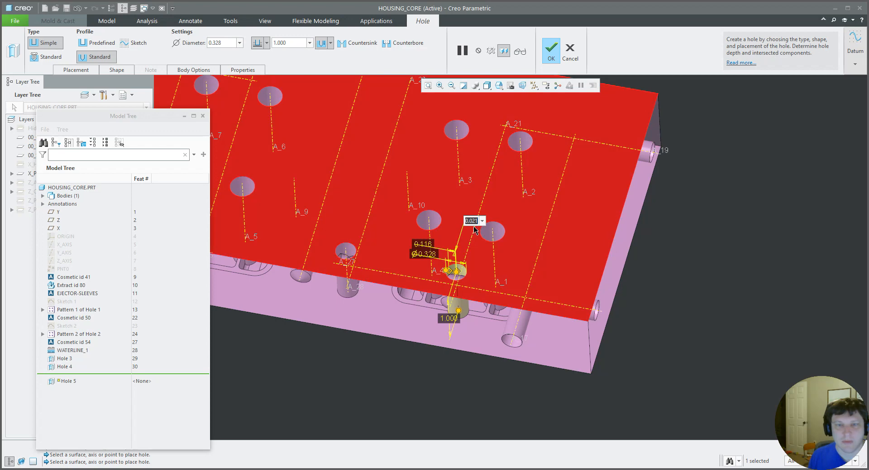
middle_drag(474, 230, 414, 249)
middle_click(415, 251)
Select the cross hole and the two connecting holes, and set up a mirror about datum plane X
middle_drag(420, 282, 430, 306)
scroll(420, 302, down, 5)
shift+click(66, 359)
middle_drag(261, 335, 278, 312)
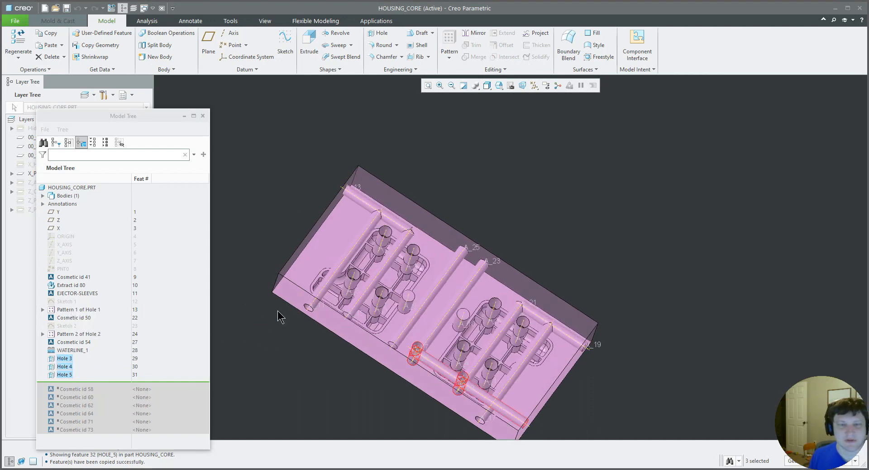
click(474, 35)
click(467, 261)
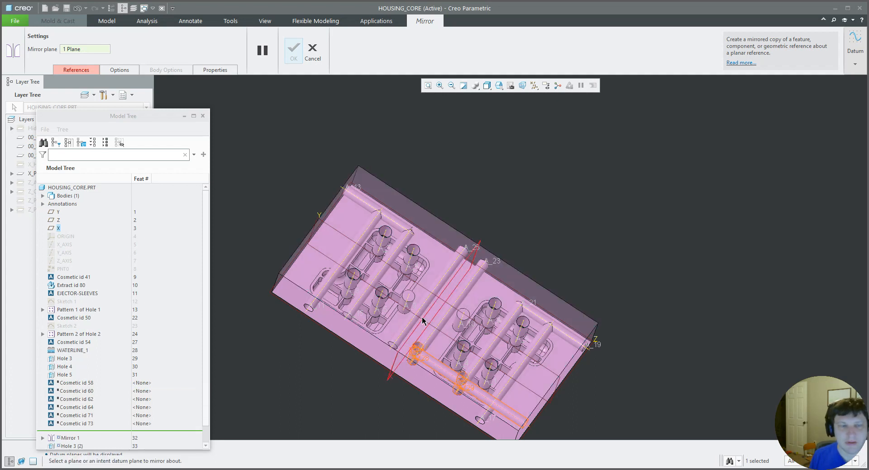
Remove the cross hole from the mirrored features and complete the mirror of the two connecting holes
click(77, 71)
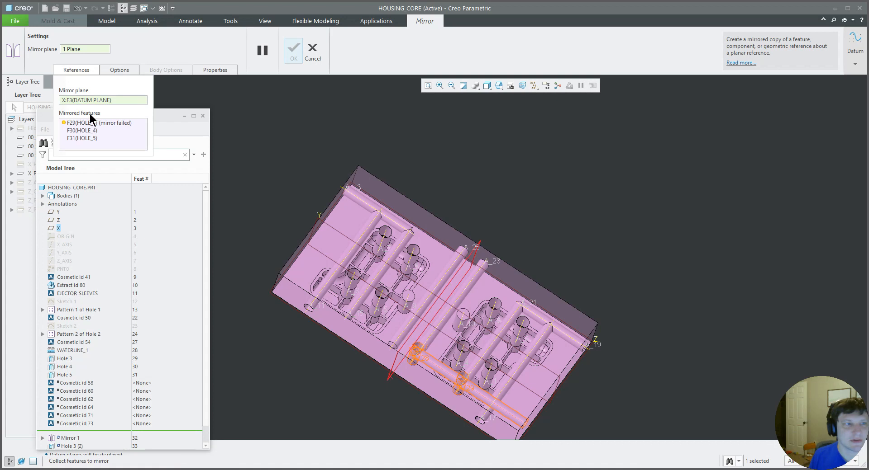
right_click(88, 122)
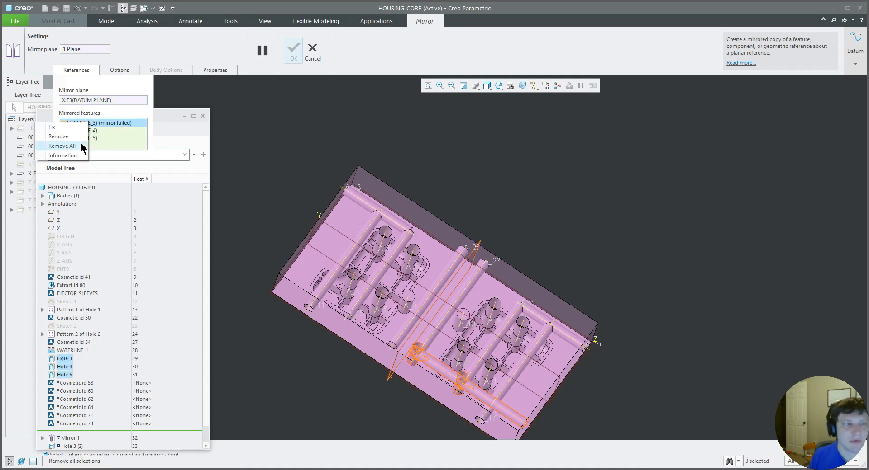
click(66, 137)
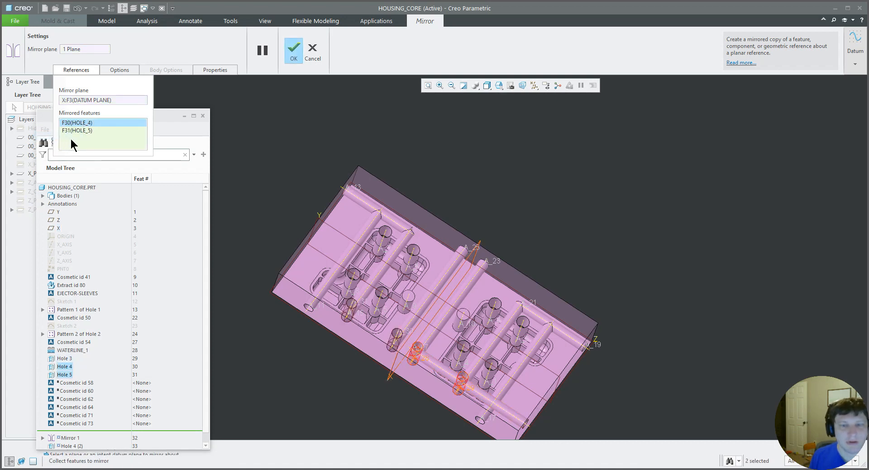
middle_click(282, 246)
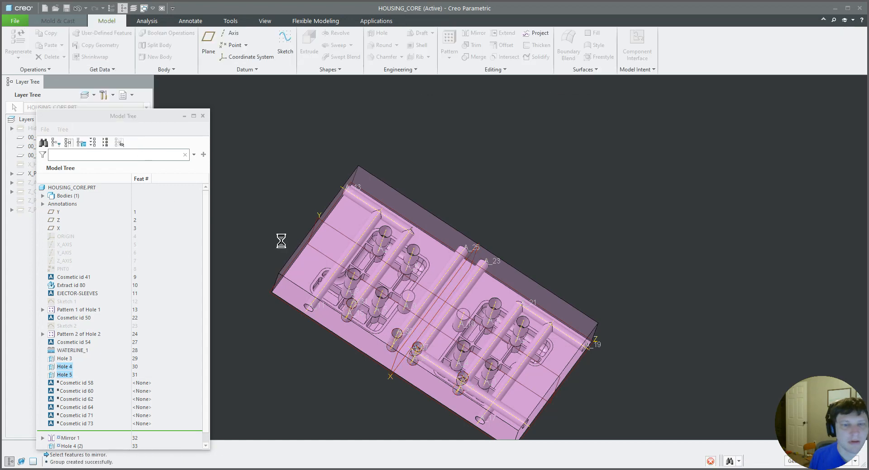
middle_drag(279, 238, 267, 217)
click(251, 197)
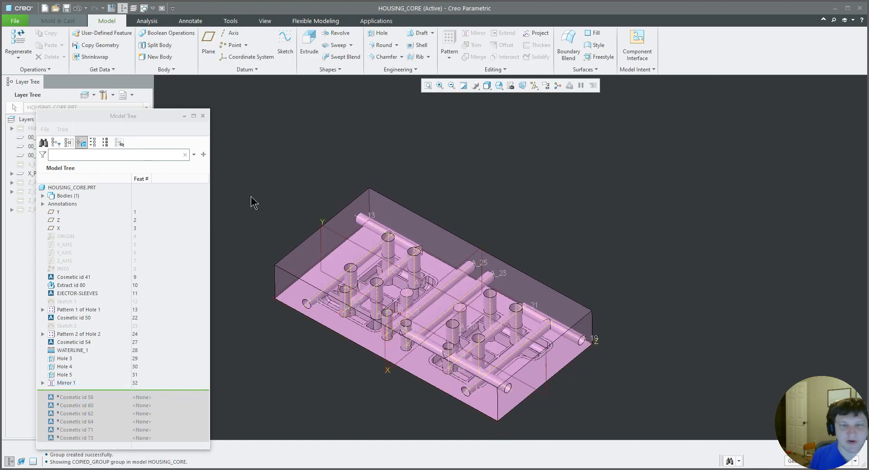
scroll(512, 396, down, 3)
click(514, 395)
scroll(511, 394, up, 5)
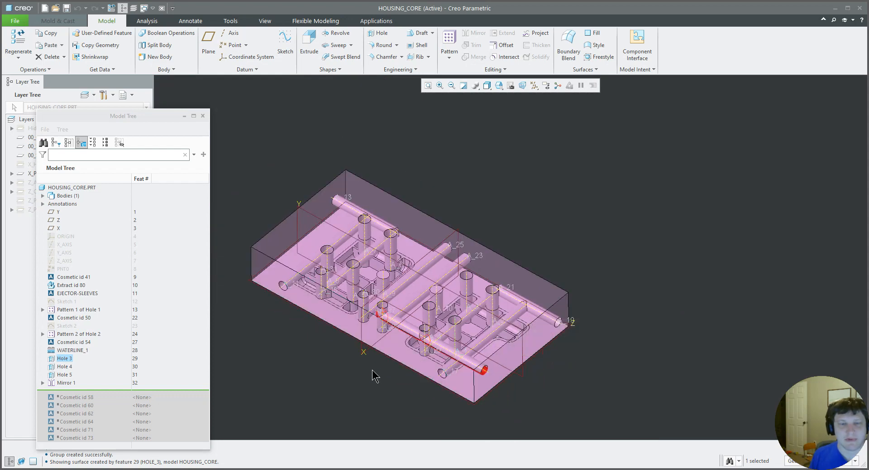
key(ctrl+c)
key(ctrl+v)
middle_drag(364, 377, 388, 381)
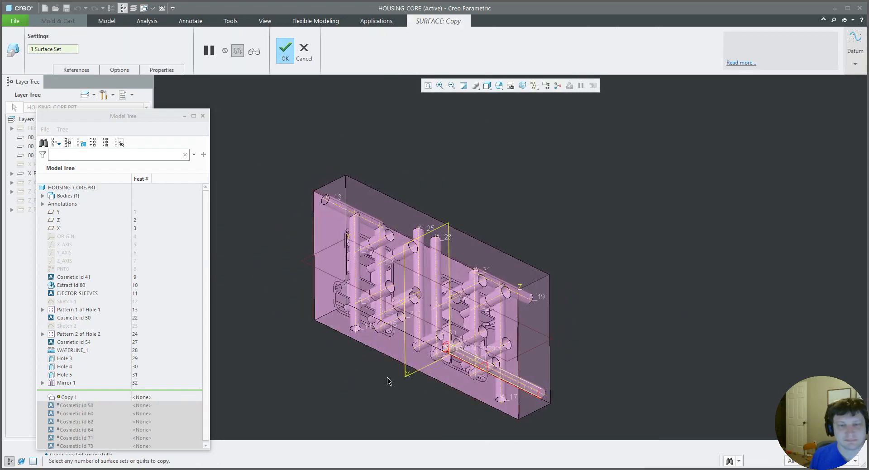
click(303, 54)
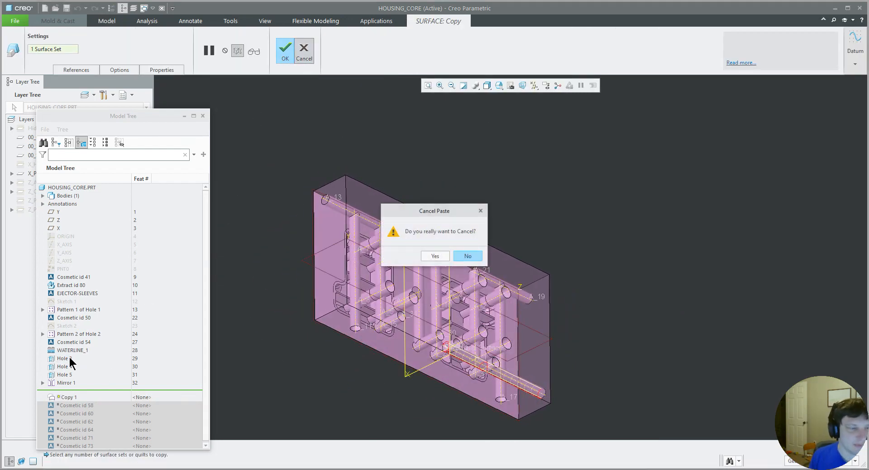
click(435, 256)
Copy the cross hole feature, paste it onto the plate's opposite end face and complete the new hole
click(64, 359)
key(ctrl+c)
key(ctrl+v)
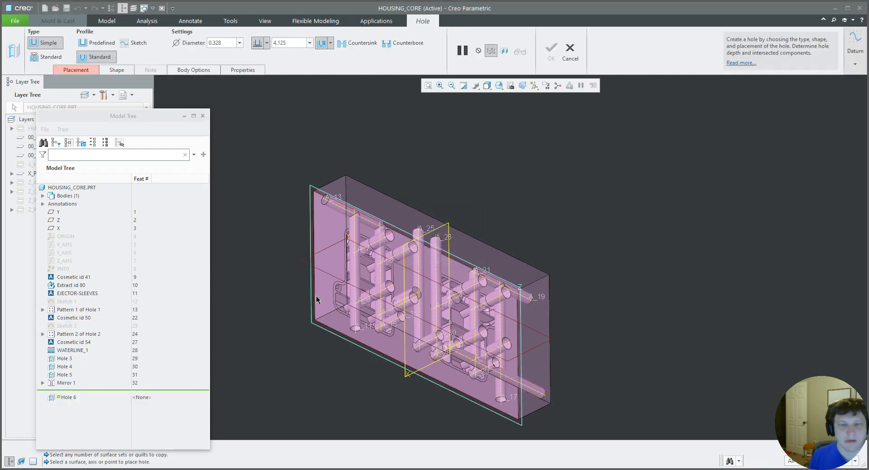
click(332, 293)
mouse_move(465, 358)
middle_down()
mouse_move(420, 350)
mouse_move(430, 335)
mouse_move(425, 386)
mouse_move(433, 348)
mouse_move(443, 355)
middle_up()
middle_click(419, 380)
Choose the blue appearance and start selecting surfaces with the copied cross hole and its half's outer water lines
click(369, 156)
click(270, 22)
click(95, 43)
click(167, 124)
middle_drag(375, 226, 390, 233)
click(350, 232)
mouse_move(343, 329)
middle_down()
mouse_move(336, 333)
mouse_move(344, 387)
mouse_move(338, 352)
mouse_move(399, 351)
middle_up()
ctrl+click(331, 392)
ctrl+click(335, 389)
ctrl+click(339, 391)
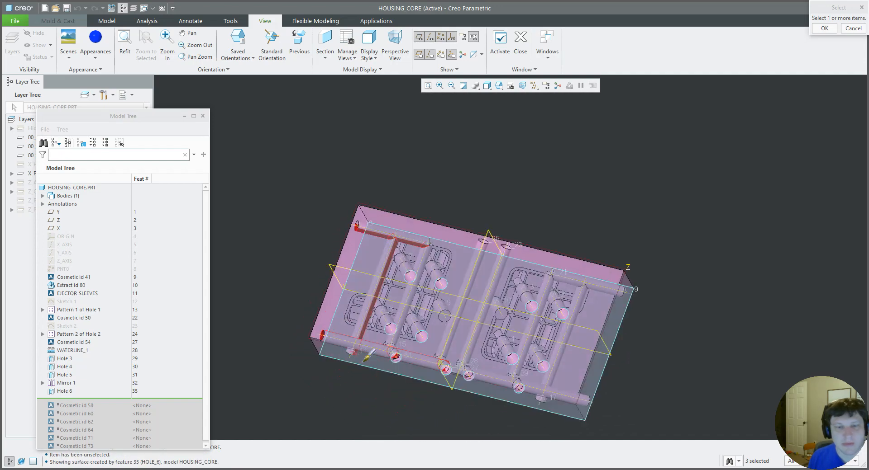
Add the four connecting holes and the original cross hole to the surfaces receiving the blue appearance
scroll(402, 357, down, 6)
ctrl+click(396, 353)
ctrl+click(562, 397)
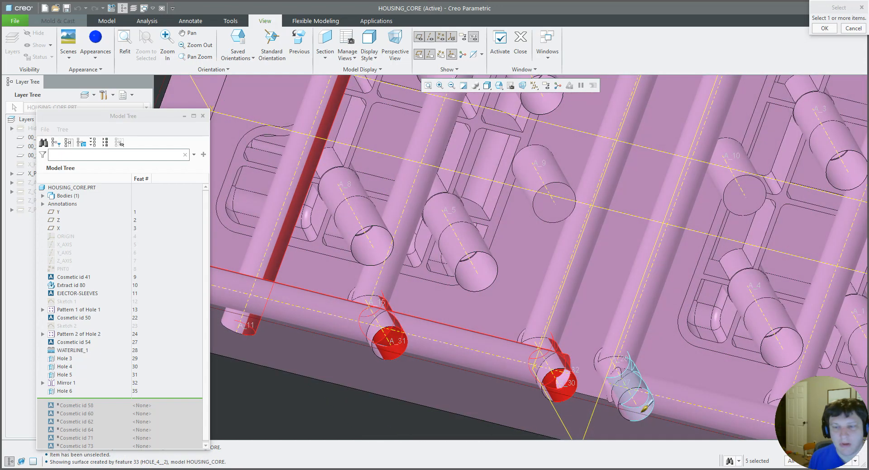
scroll(497, 357, up, 5)
scroll(494, 355, down, 6)
ctrl+click(496, 350)
scroll(496, 350, up, 5)
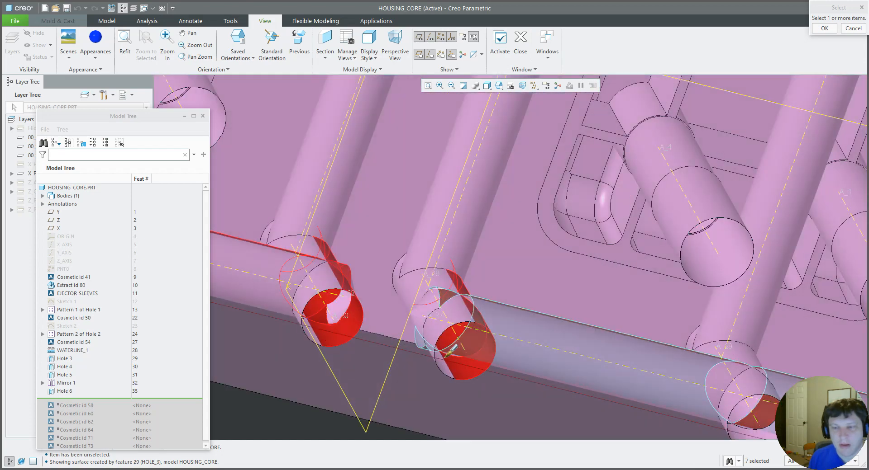
scroll(471, 376, down, 6)
scroll(471, 378, up, 5)
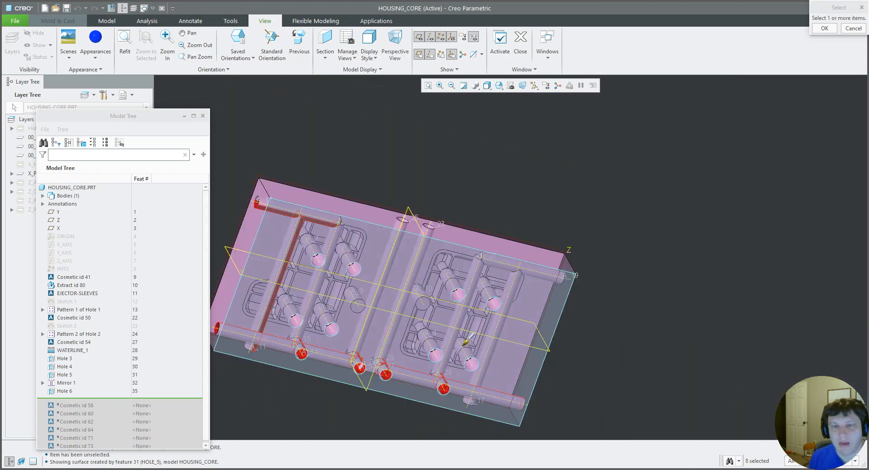
Add the remaining water line surfaces, including the two middle lines, and apply the blue appearance to the whole selection
scroll(475, 249, down, 6)
ctrl+click(473, 246)
ctrl+click(520, 231)
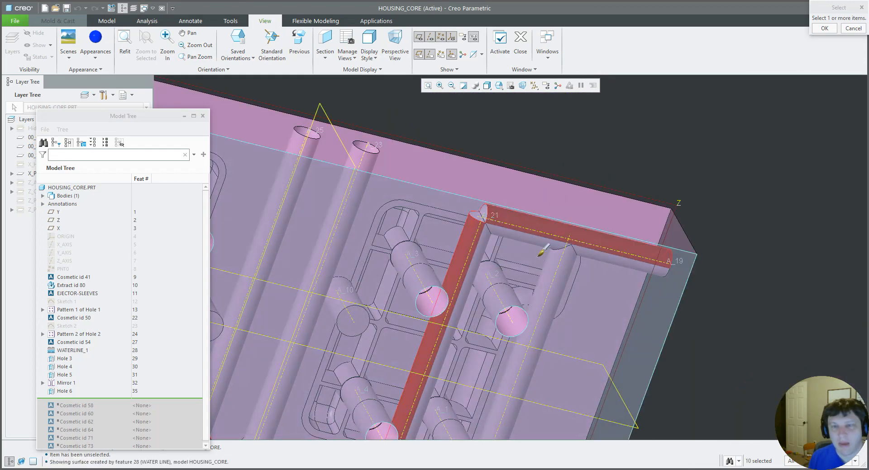
ctrl+click(558, 278)
scroll(559, 327, up, 5)
scroll(494, 296, down, 3)
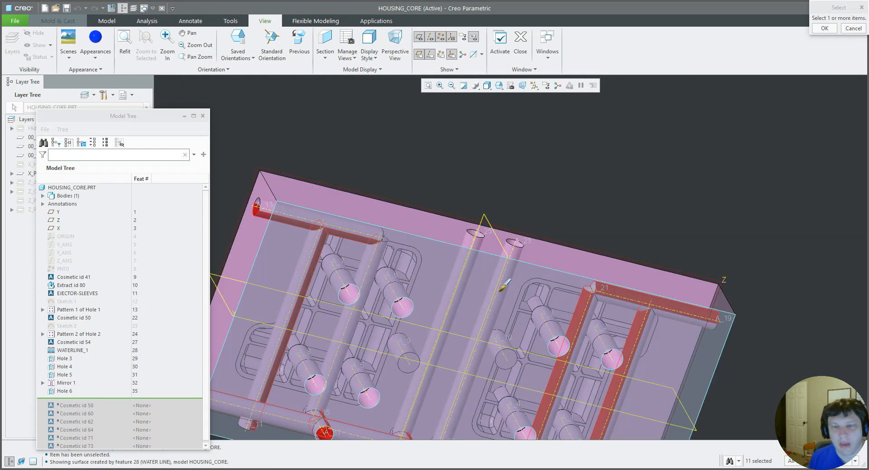
ctrl+click(455, 294)
ctrl+click(493, 299)
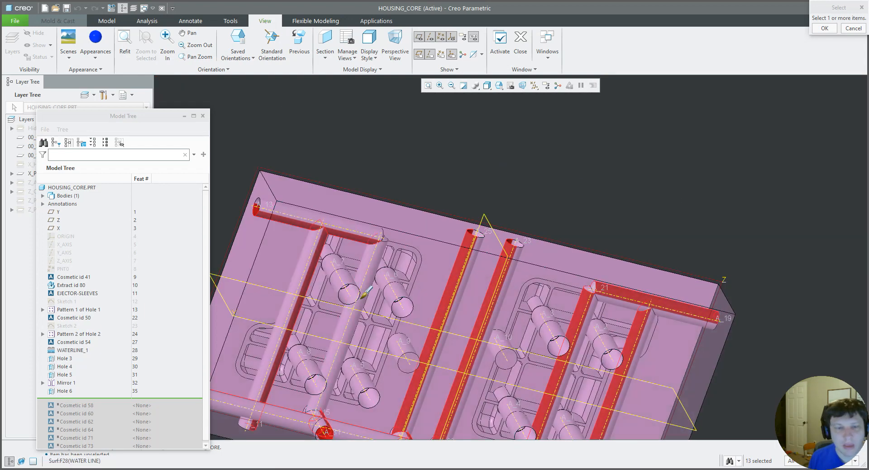
scroll(371, 319, up, 3)
middle_click(356, 344)
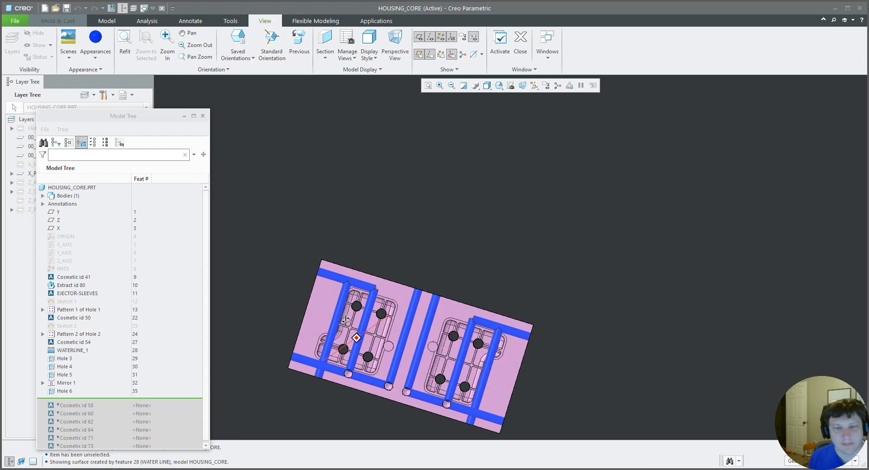
Measure the distance between the round hole beside the left half's middle water line (HOLE_2_1) and that water line
middle_drag(342, 301, 412, 380)
middle_drag(402, 310, 403, 315)
scroll(403, 313, down, 3)
scroll(404, 318, down, 6)
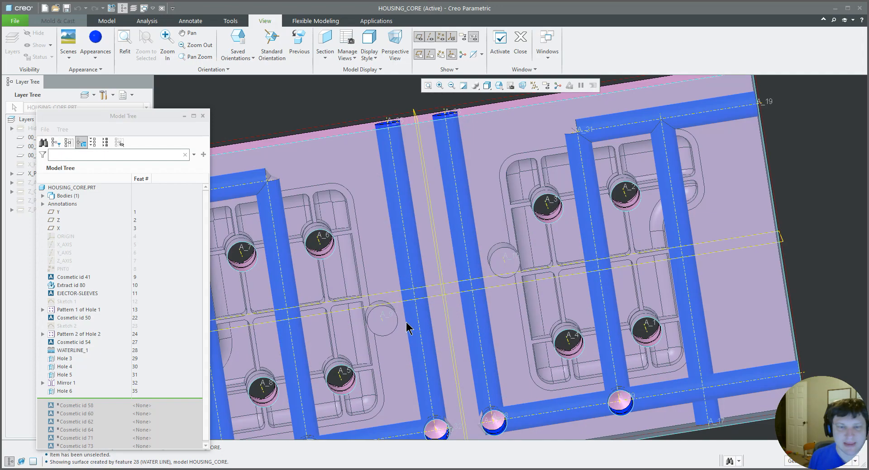
click(107, 21)
click(149, 21)
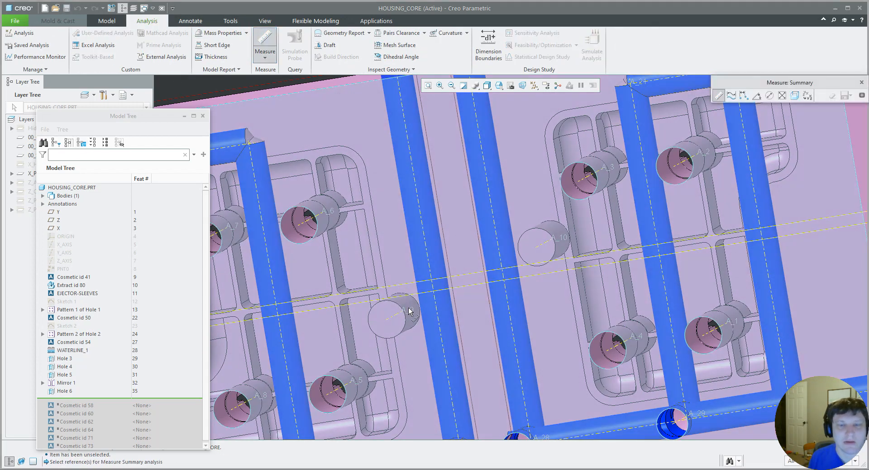
click(407, 315)
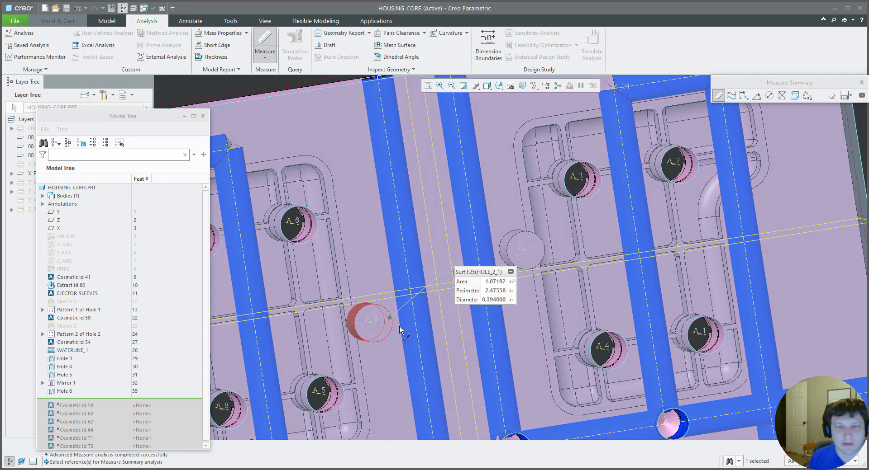
ctrl+click(401, 324)
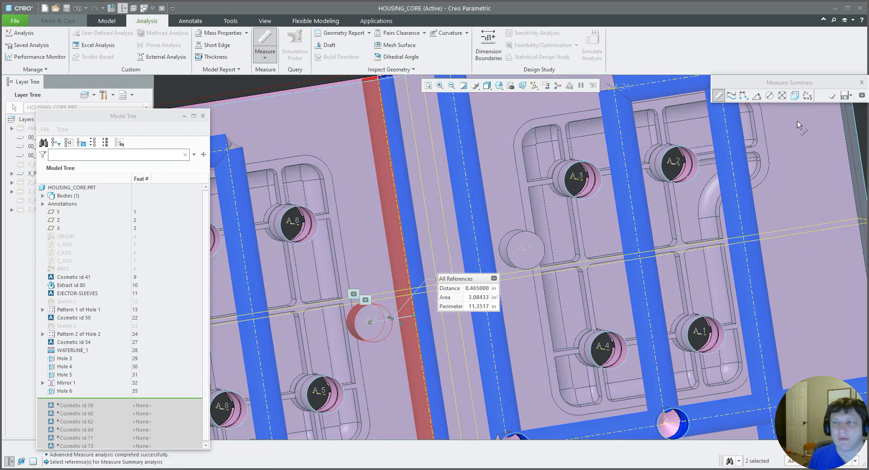
Turn off Use as Axis for the hole and water line references, check their surface clearance and close the measurement
click(861, 95)
click(833, 140)
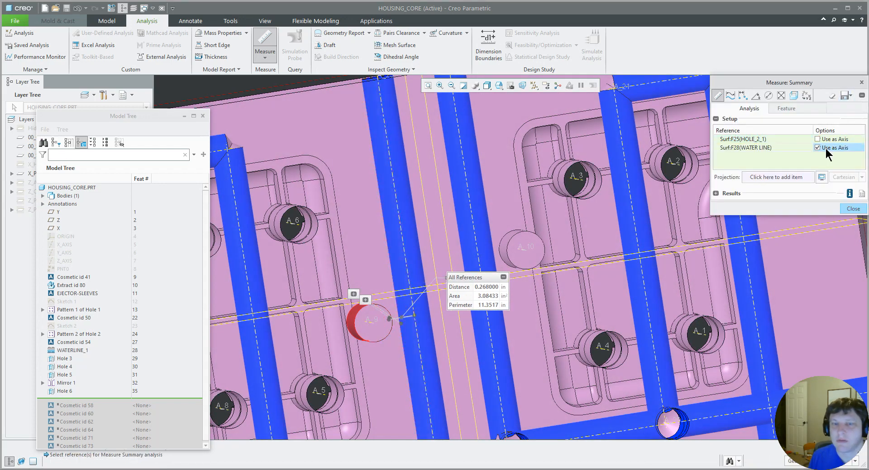
click(825, 148)
middle_drag(434, 311, 396, 319)
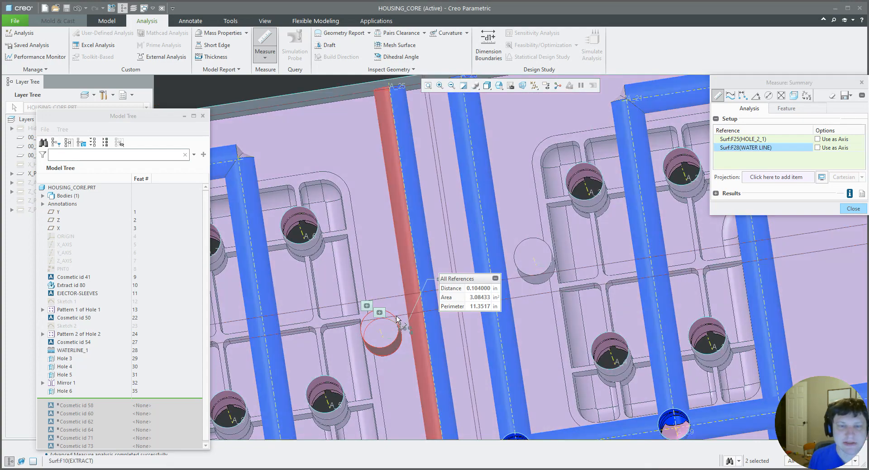
scroll(406, 337, down, 5)
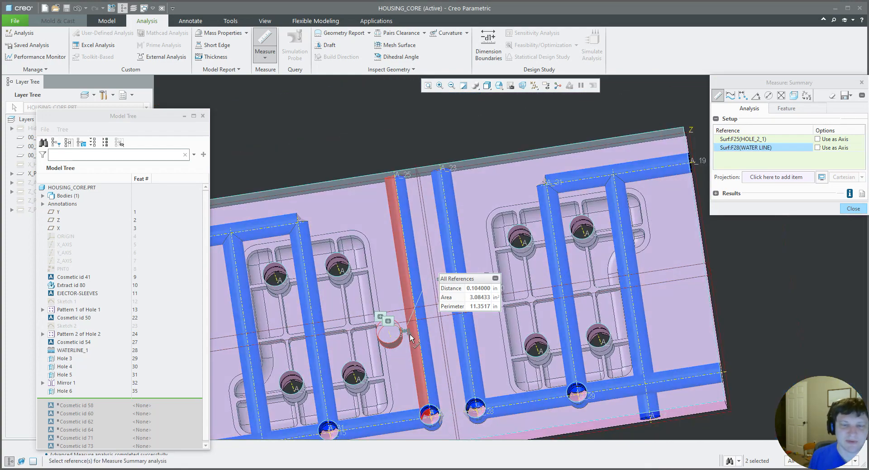
middle_click(411, 339)
Measure the surface-to-surface clearance between hole A_8's upper section and the neighbouring water line, with Use as Axis off for both
scroll(343, 373, up, 8)
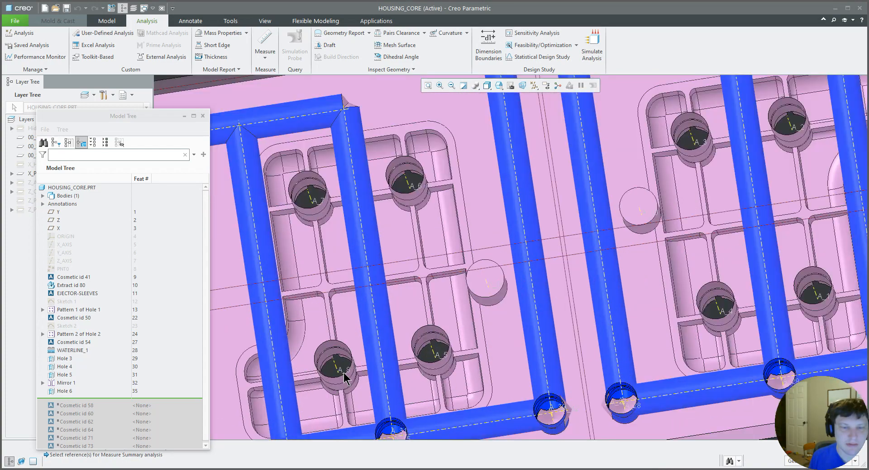
click(265, 45)
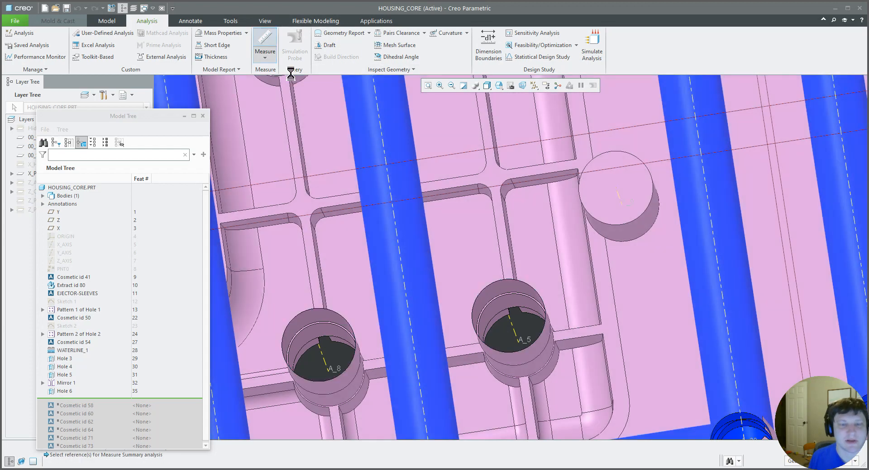
click(358, 366)
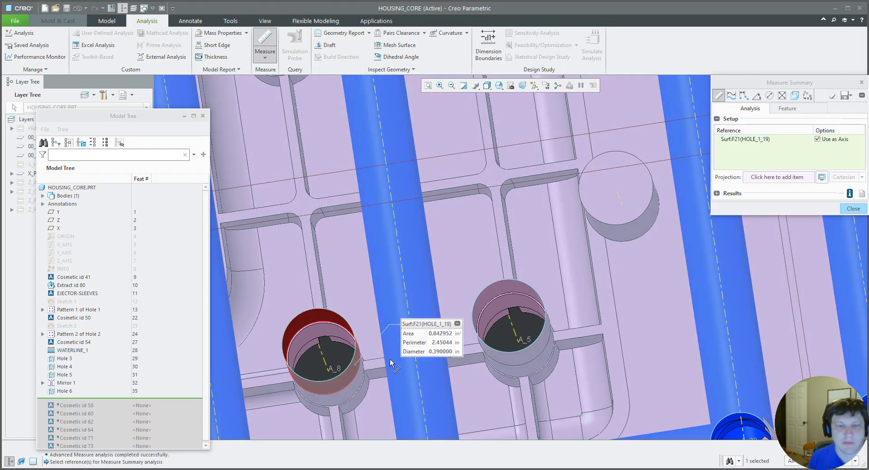
ctrl+click(390, 359)
click(817, 139)
click(817, 147)
mouse_move(480, 229)
middle_down()
mouse_move(480, 191)
mouse_move(395, 260)
middle_up()
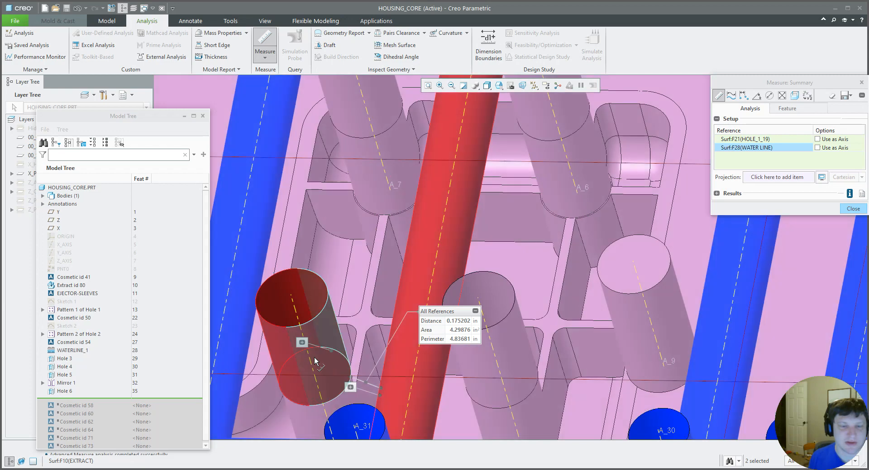
Replace the measured hole surface with hole A_8's other section, check its clearance to the water line without Use as Axis, and end the measurement
ctrl+click(315, 362)
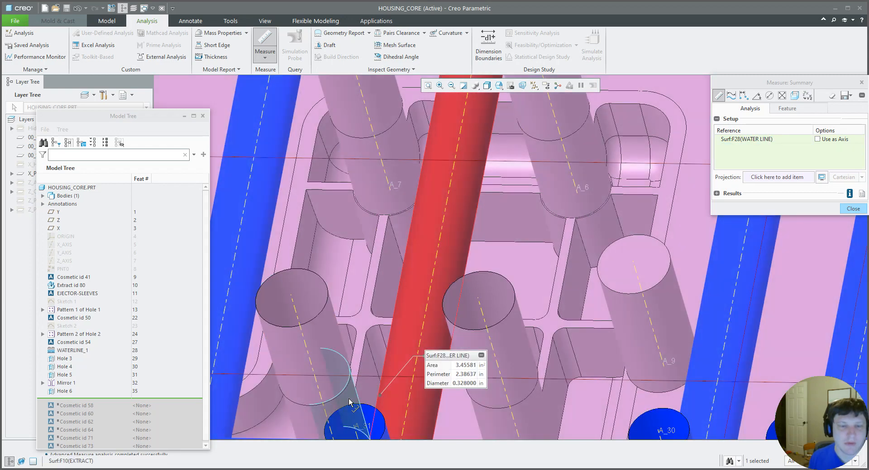
ctrl+click(351, 401)
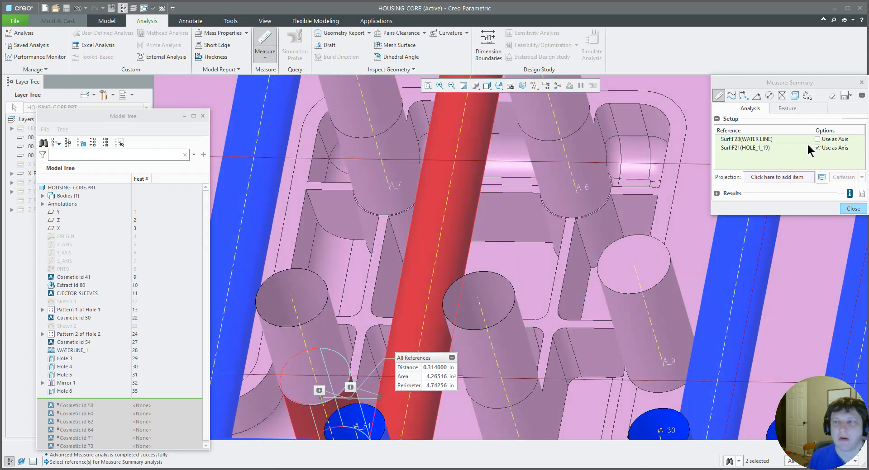
click(817, 147)
mouse_move(457, 254)
middle_down()
mouse_move(426, 279)
mouse_move(432, 288)
middle_up()
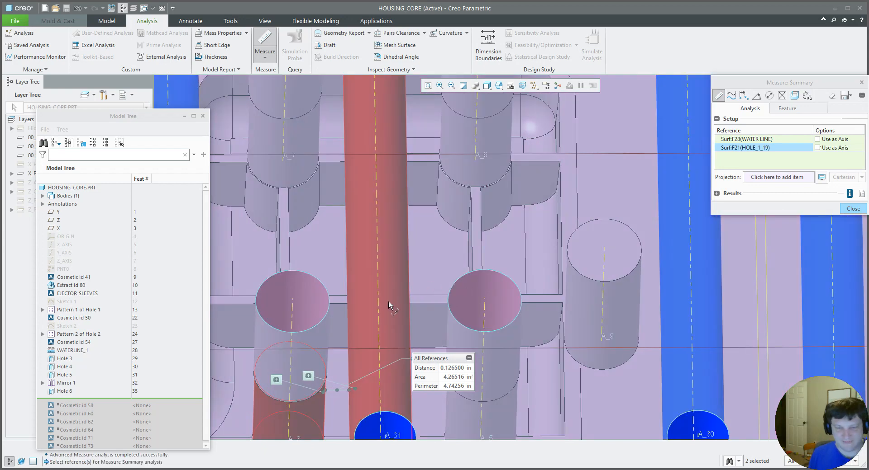
scroll(388, 301, down, 3)
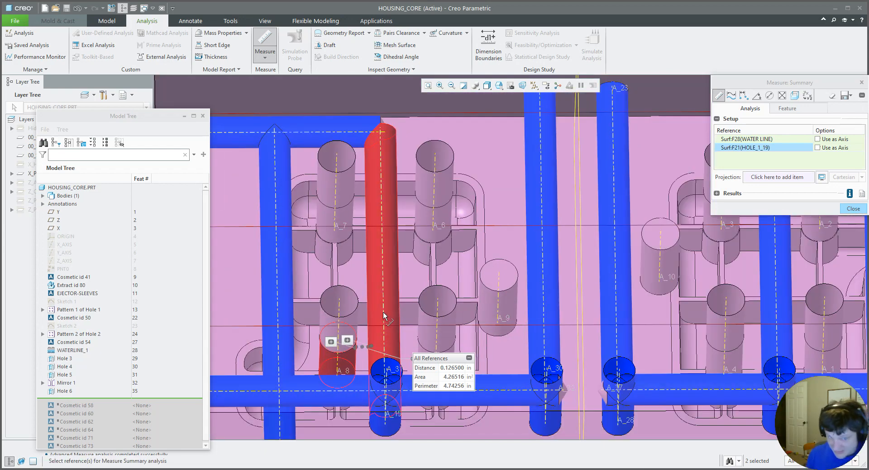
middle_drag(390, 330, 370, 342)
key(ctrl+d)
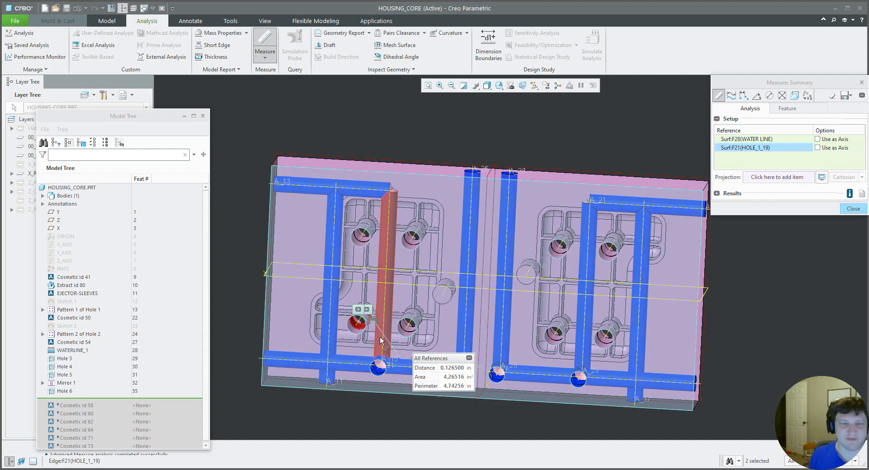
middle_drag(374, 337, 366, 353)
middle_click(364, 338)
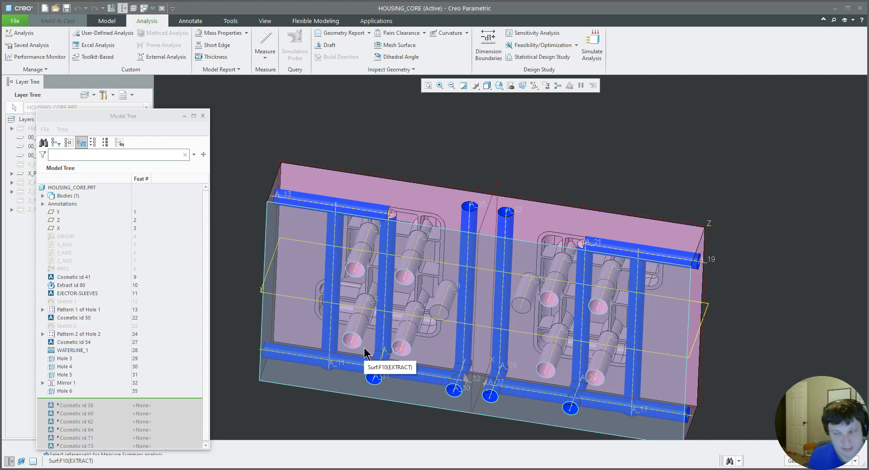
mouse_move(423, 334)
middle_down()
mouse_move(422, 347)
mouse_move(425, 330)
middle_up()
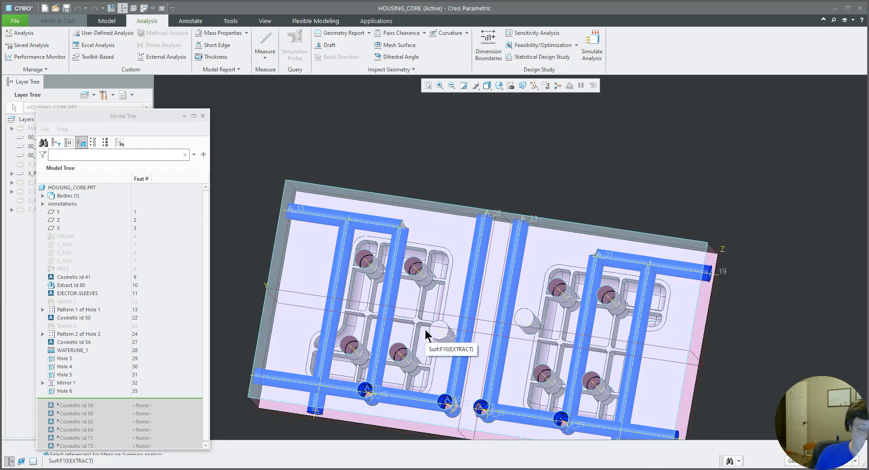
middle_drag(423, 354, 422, 359)
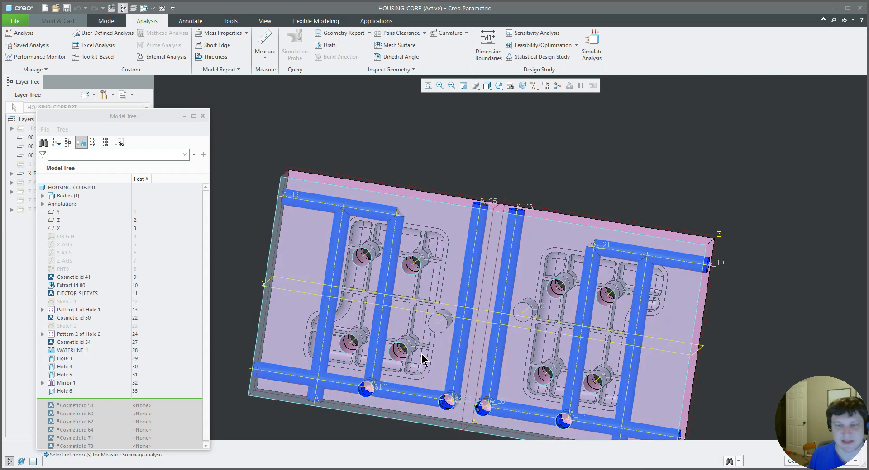
middle_drag(425, 361, 422, 355)
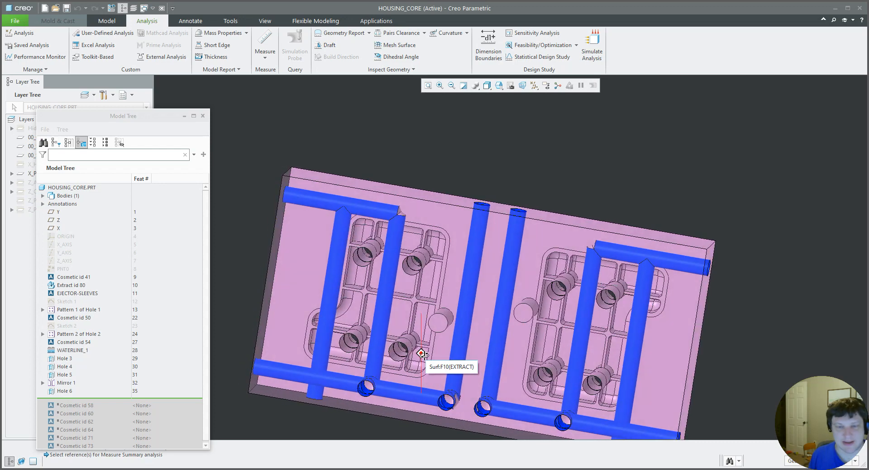
click(423, 354)
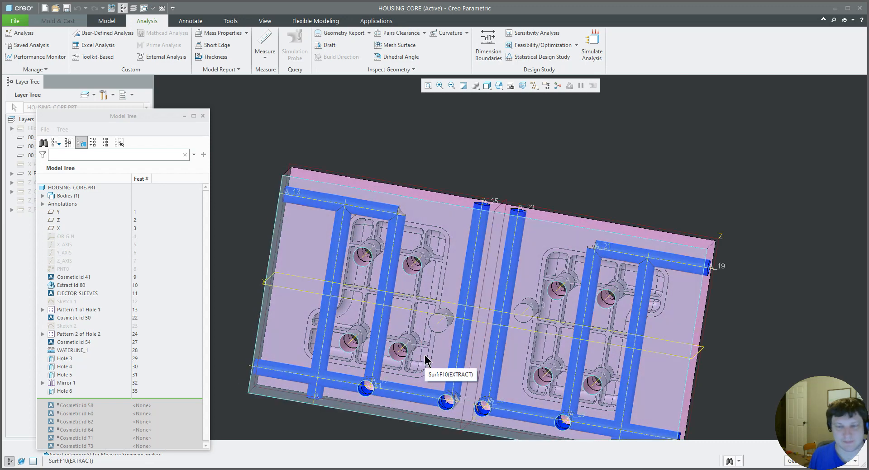
middle_drag(444, 328, 434, 332)
click(434, 332)
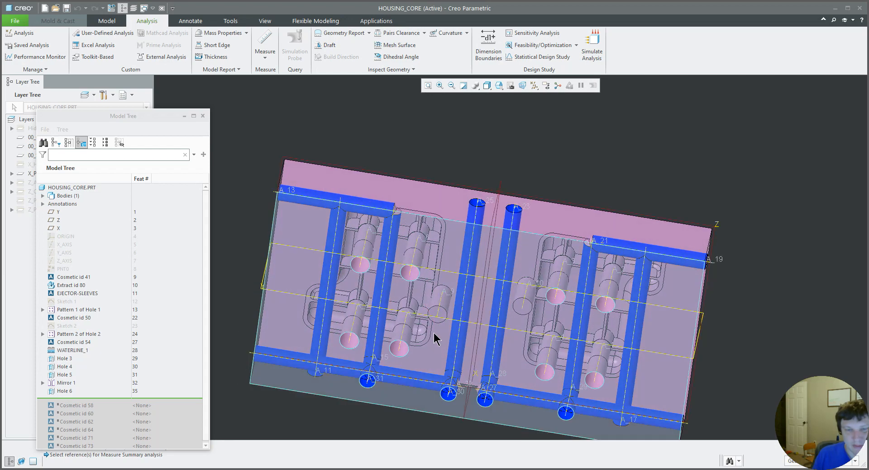
Redefine the WATERLINE_1 feature from its middle water line and open its Circuit sketch for editing
click(465, 303)
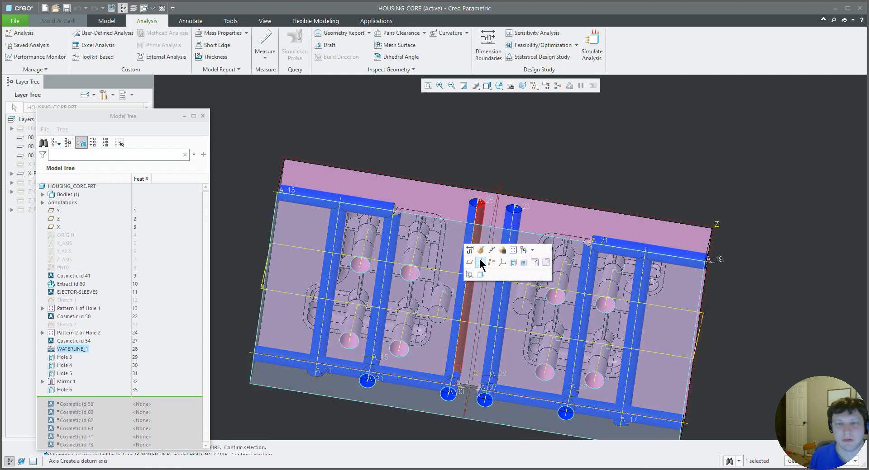
middle_drag(457, 303, 459, 301)
right_click(465, 306)
click(389, 268)
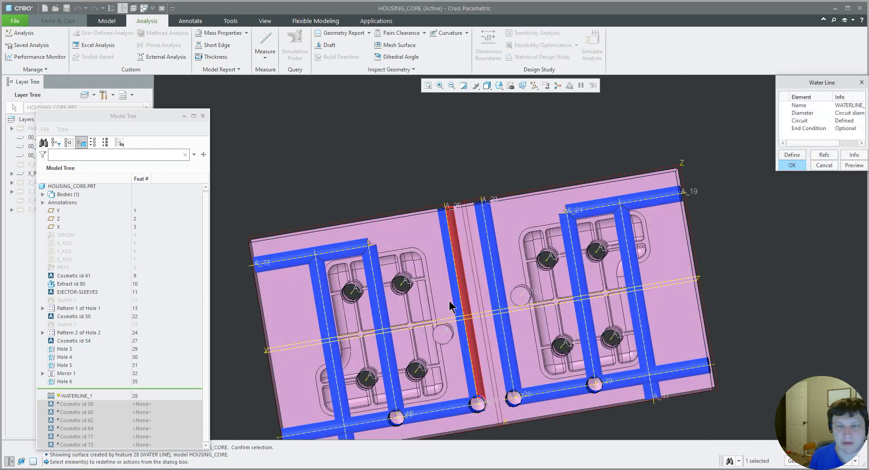
click(810, 120)
click(792, 154)
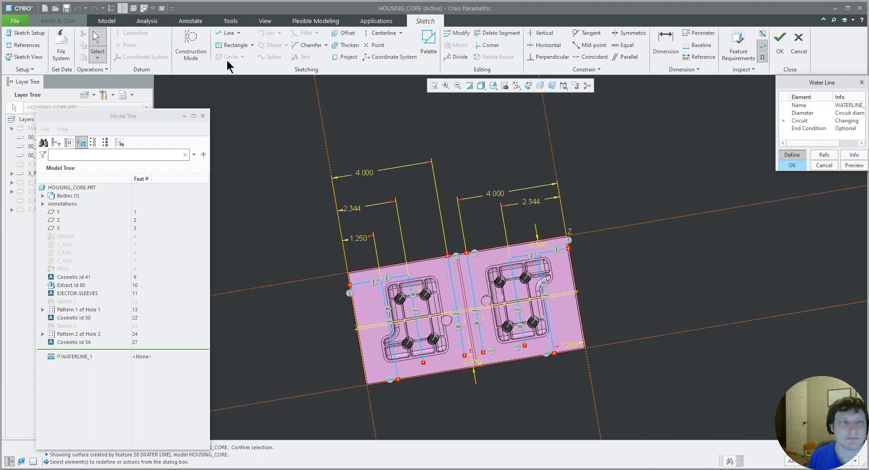
Delete the middle lines' 0.500 end dimension, make their ends coincident with the plate edge, and dimension the right inner line's end 0.500 from it
click(475, 363)
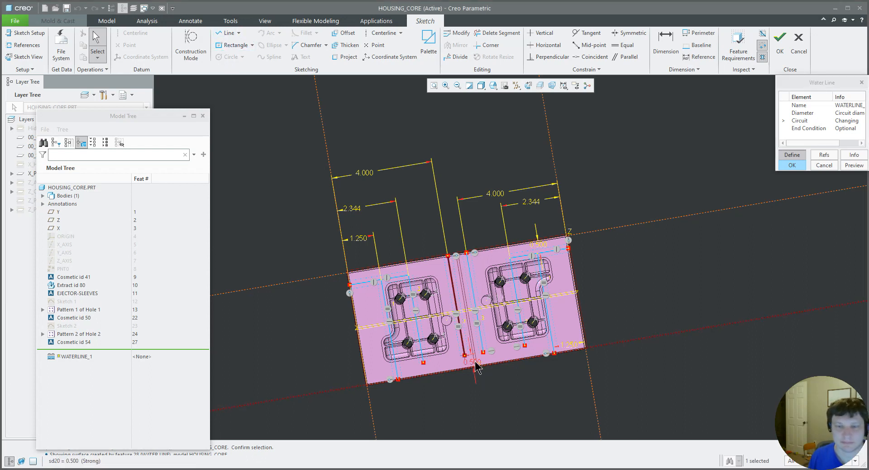
scroll(488, 358, up, 3)
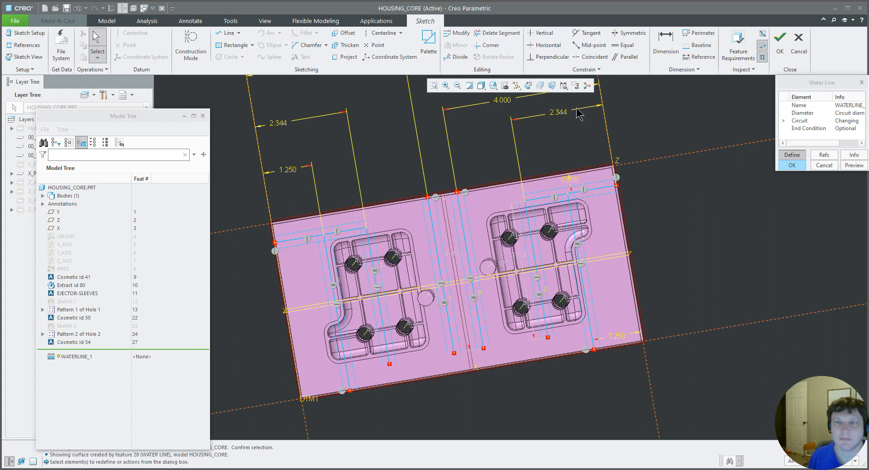
click(589, 57)
click(491, 369)
middle_click(504, 349)
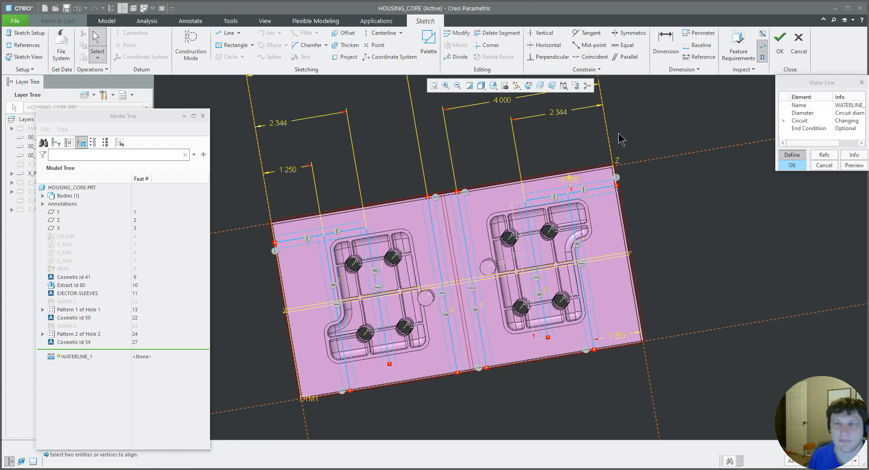
click(662, 49)
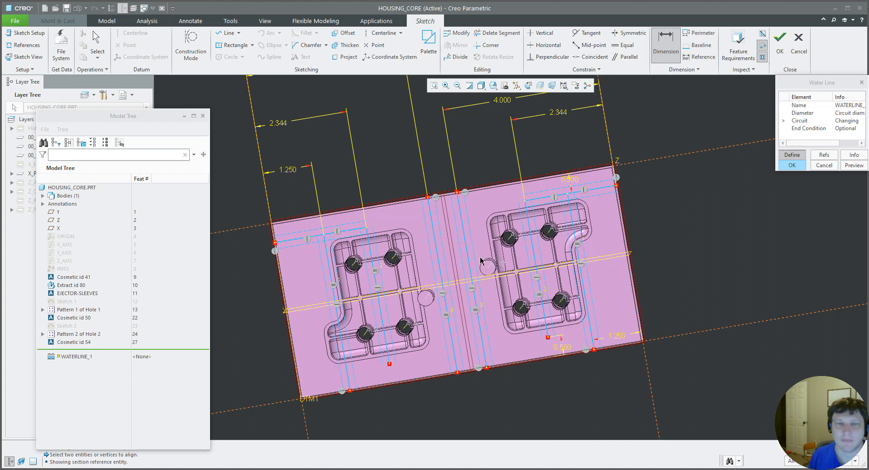
Draw a construction line connecting the two middle lines near the plate's opposite edge and trim the line segments beyond it
click(218, 32)
click(191, 45)
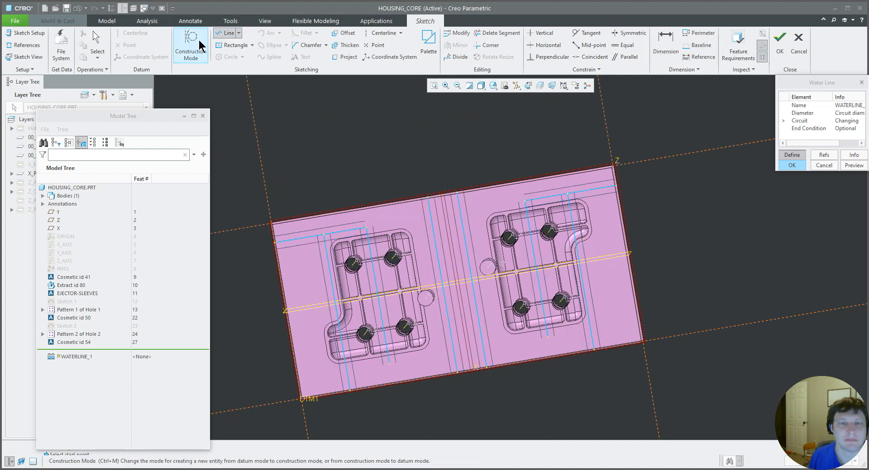
click(432, 228)
click(460, 227)
middle_click(461, 248)
middle_click(461, 248)
click(480, 34)
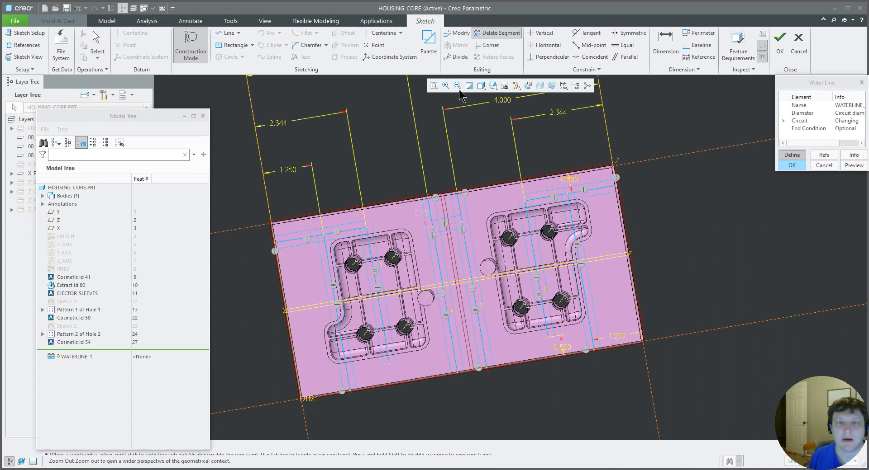
drag(409, 208, 471, 205)
middle_click(474, 216)
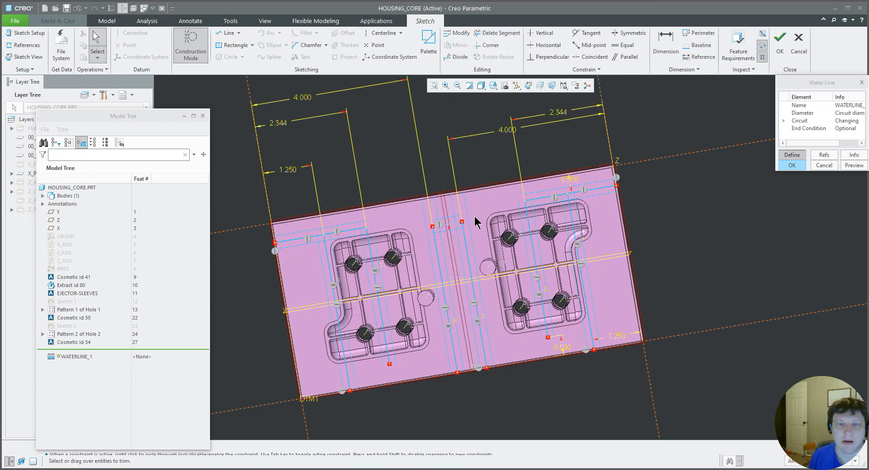
Set the distances of both middle lines from their respective plate ends to 4.25
double_click(505, 130)
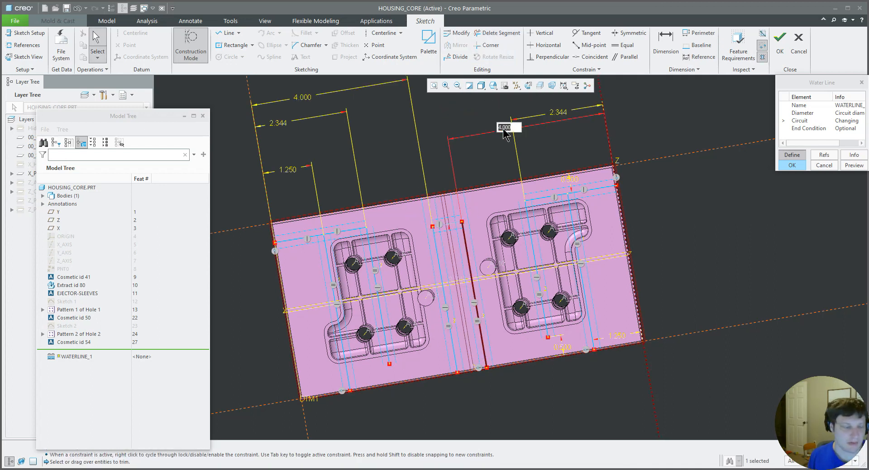
text(4.25)
key(Return)
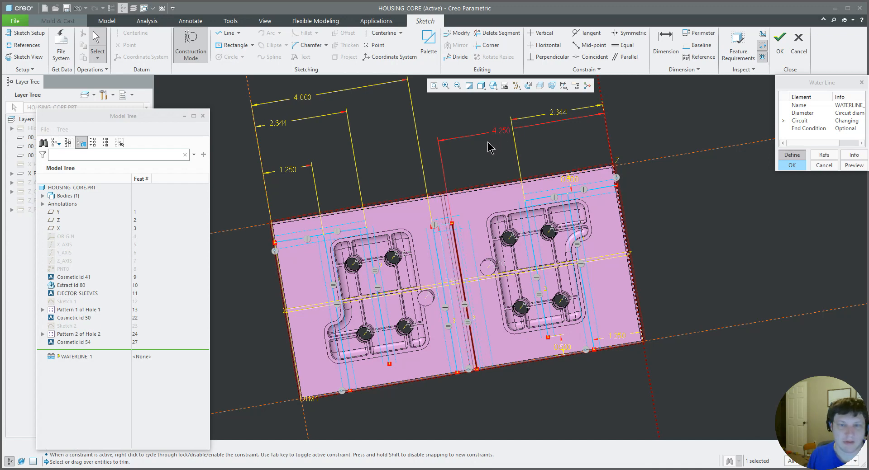
double_click(302, 98)
text(4.25)
key(Return)
scroll(444, 253, up, 5)
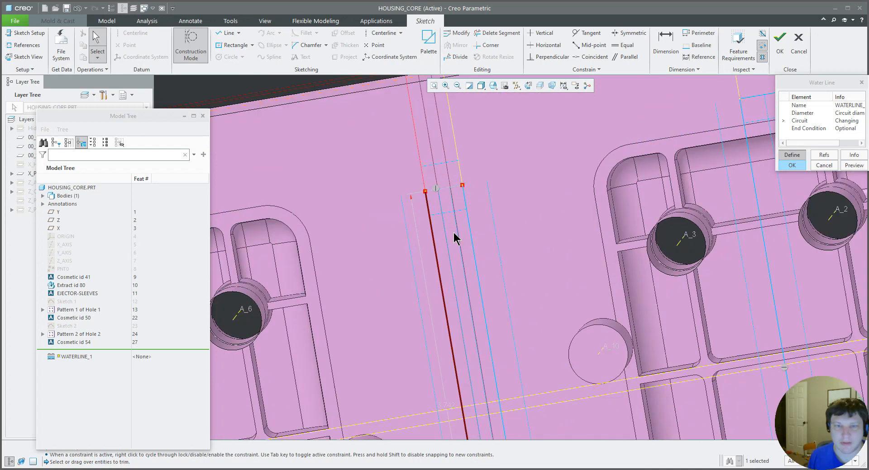
Set the distances of both middle lines from their respective plate ends to 4.125
scroll(432, 247, down, 6)
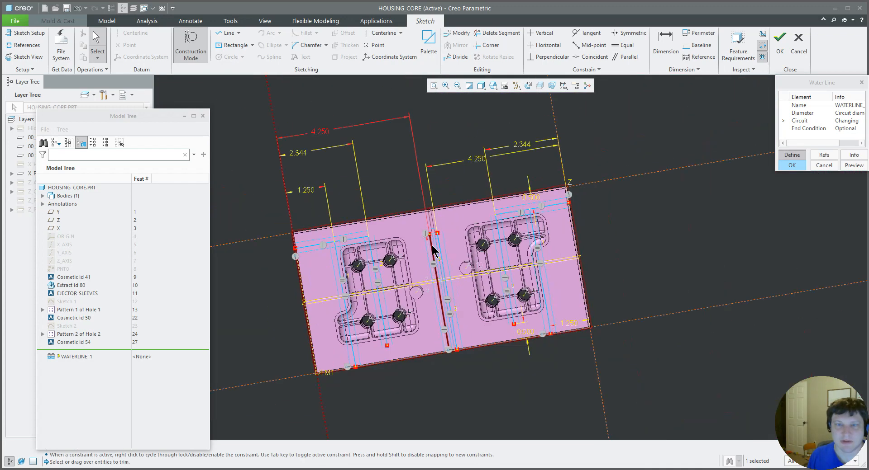
double_click(475, 161)
text(4.12)
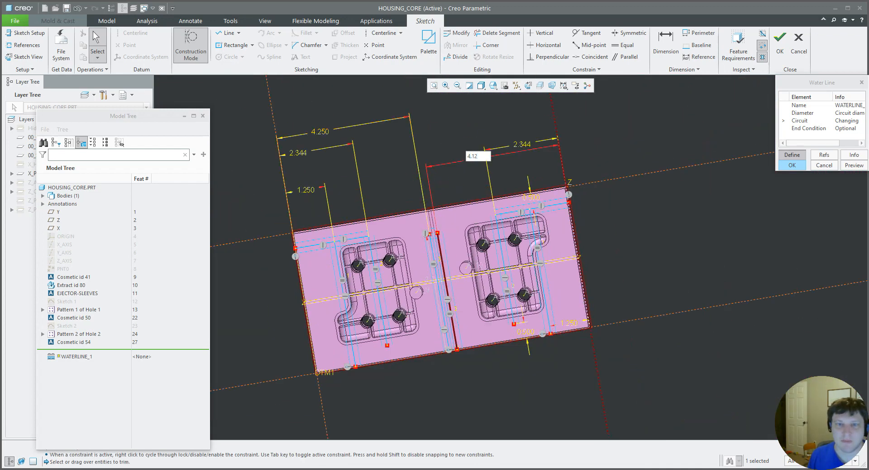
key(Return)
double_click(327, 134)
text(4.125)
key(Return)
scroll(438, 244, down, 7)
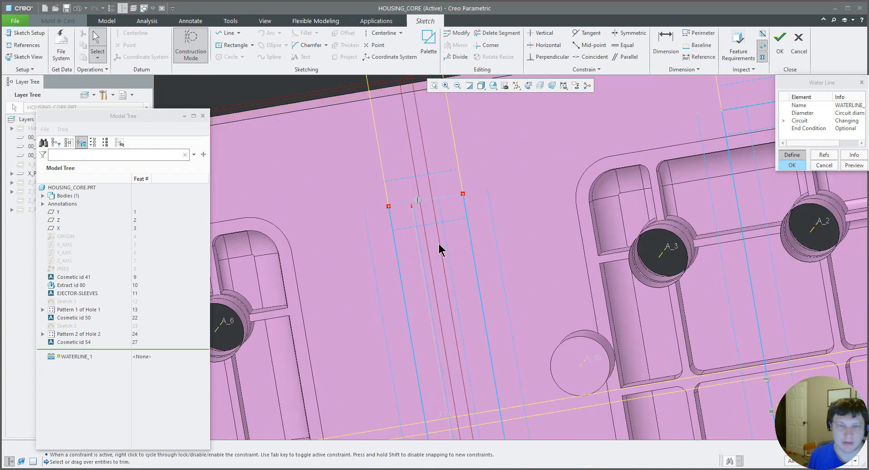
Set the distances of both middle lines from their respective plate ends to 4.150
scroll(403, 261, up, 7)
double_click(271, 118)
key(Return)
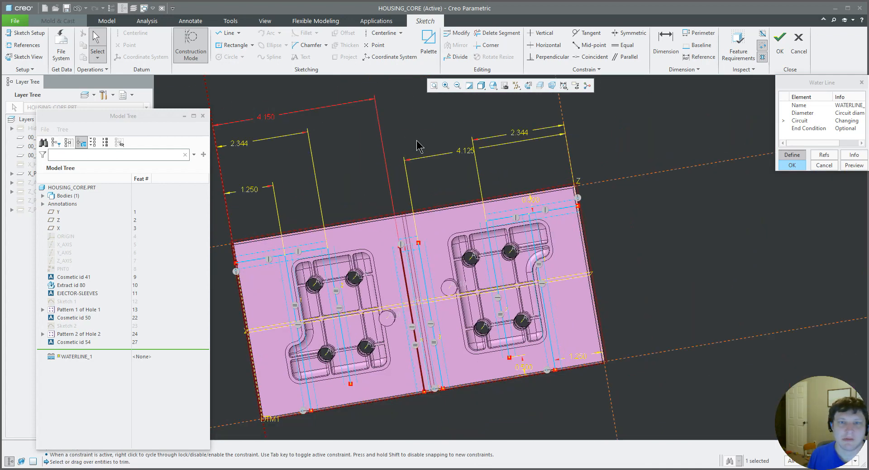
double_click(466, 156)
text(4.)
key(Return)
scroll(405, 259, up, 5)
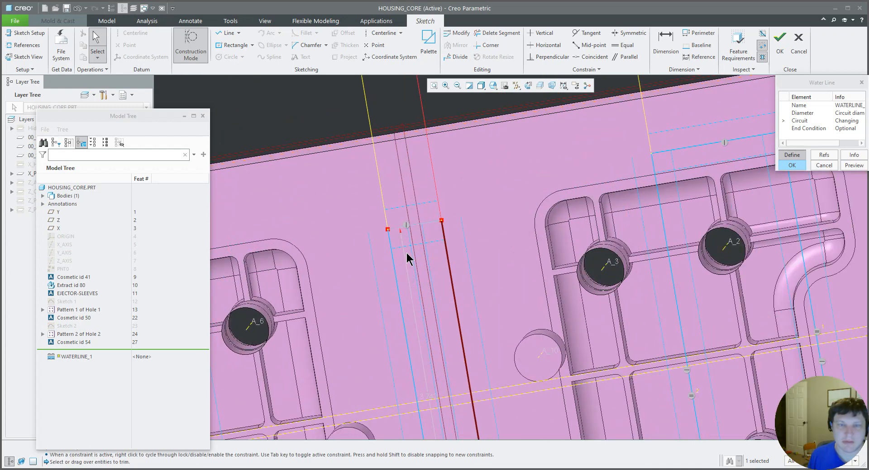
scroll(406, 259, down, 5)
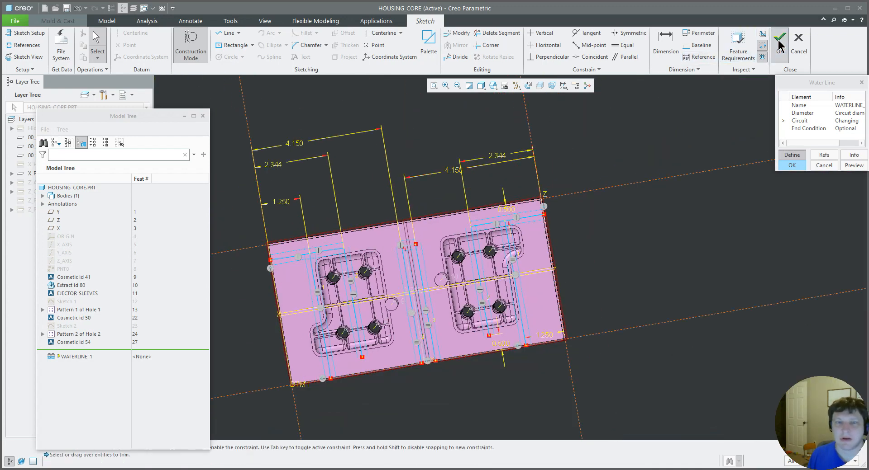
Accept the circuit sketch and finish redefining the WATERLINE_1 feature
click(779, 43)
mouse_move(415, 226)
middle_down()
mouse_move(412, 199)
mouse_move(410, 219)
middle_up()
click(779, 165)
middle_drag(519, 181, 510, 190)
mouse_move(423, 188)
middle_down()
mouse_move(393, 205)
mouse_move(397, 192)
middle_up()
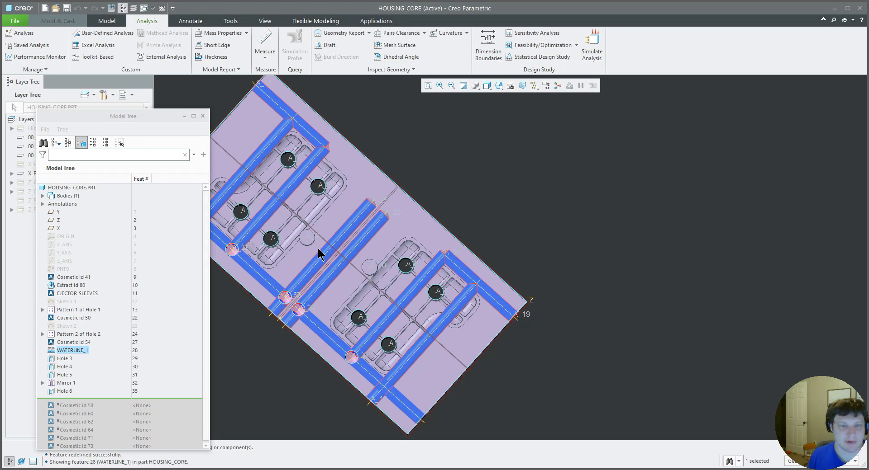
Start a simple 0.328 diameter hole on the plate's long side face near the middle water lines and attach an offset reference
mouse_move(320, 257)
middle_down()
mouse_move(316, 246)
mouse_move(326, 257)
middle_up()
scroll(316, 267, down, 5)
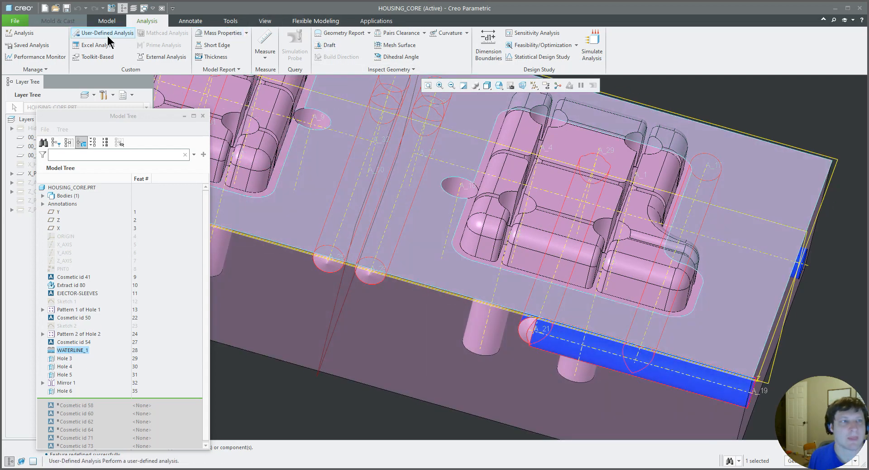
click(105, 22)
click(382, 40)
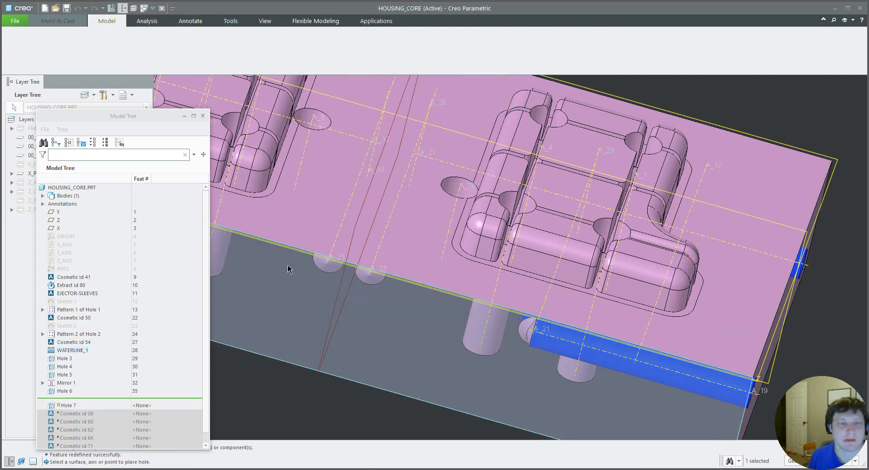
click(291, 274)
drag(324, 283, 332, 251)
middle_drag(306, 265, 311, 254)
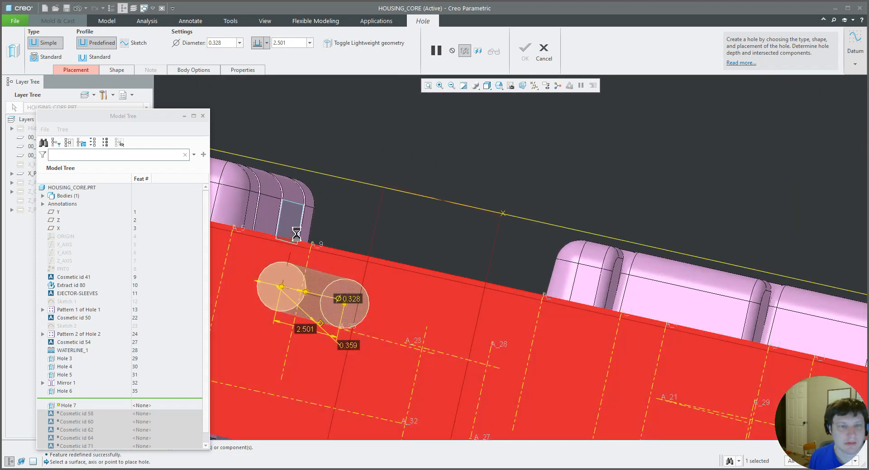
click(297, 234)
click(78, 9)
scroll(325, 135, up, 2)
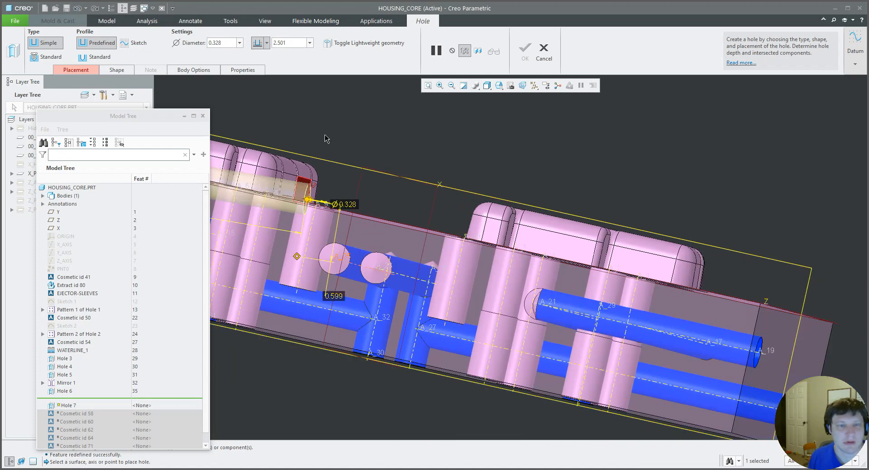
click(78, 9)
Attach the side hole's remaining offset reference and set its offsets to 0 and 0.375
drag(294, 199, 353, 210)
middle_drag(353, 211, 312, 253)
double_click(308, 295)
text(0)
key(Return)
middle_drag(362, 279, 383, 188)
double_click(382, 183)
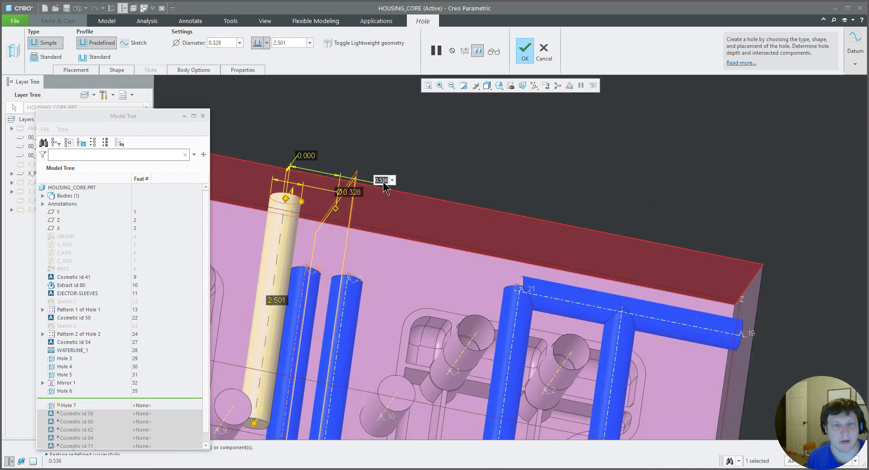
text(.438)
key(Return)
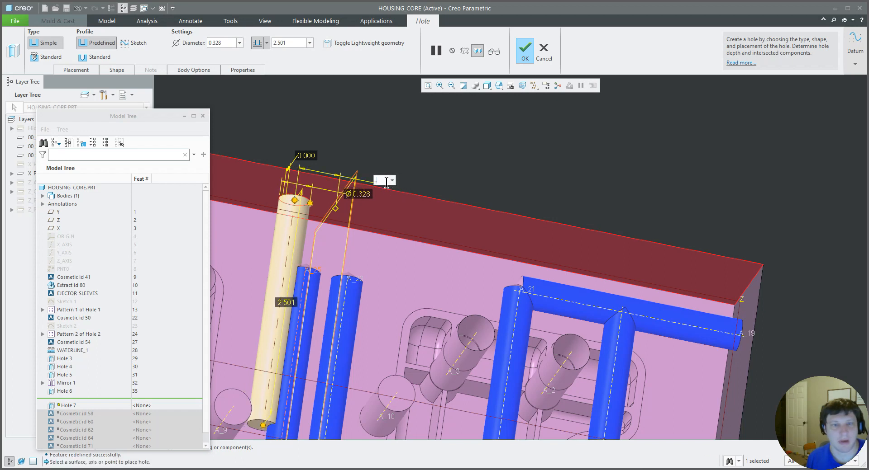
text(5)
key(Return)
Shorten the side hole to about 0.928 deep, give it the standard drilled profile, and complete it
drag(270, 418, 290, 291)
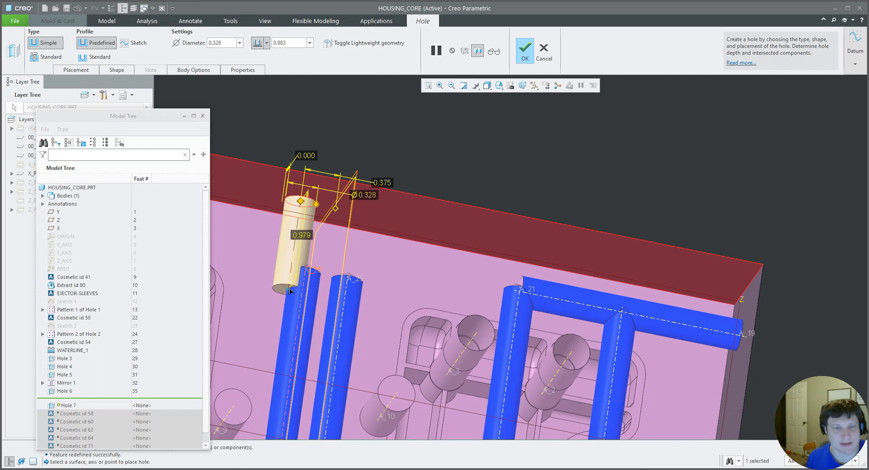
click(96, 56)
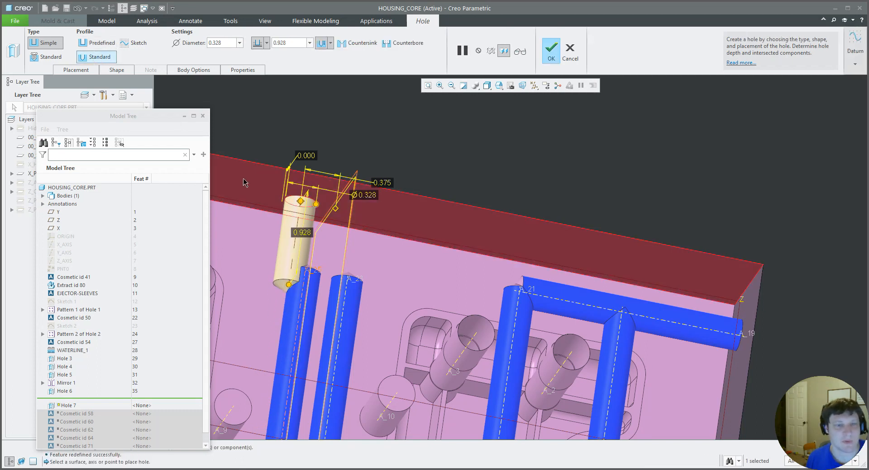
middle_click(299, 289)
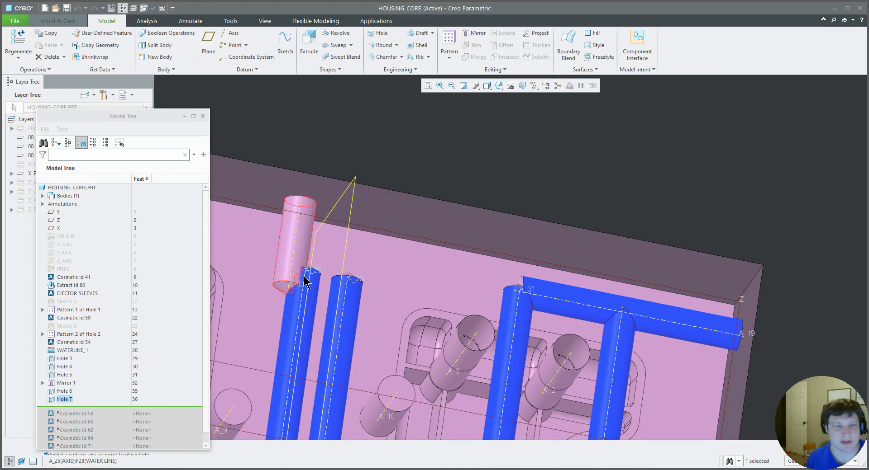
Place a second 0.328 diameter, 0.948 deep drilled hole on the same side face at the other middle line and attach its offset references
mouse_move(310, 270)
middle_down()
mouse_move(299, 274)
mouse_move(304, 279)
middle_up()
key(h)
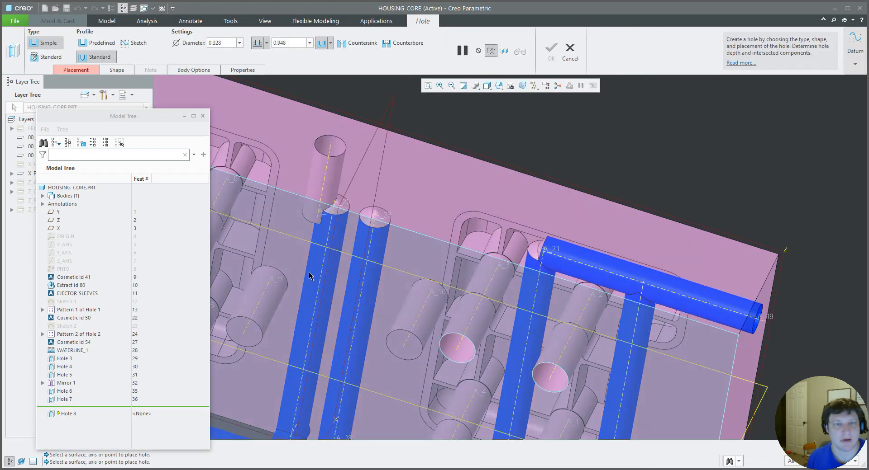
click(385, 188)
drag(373, 167, 371, 238)
drag(419, 183, 367, 151)
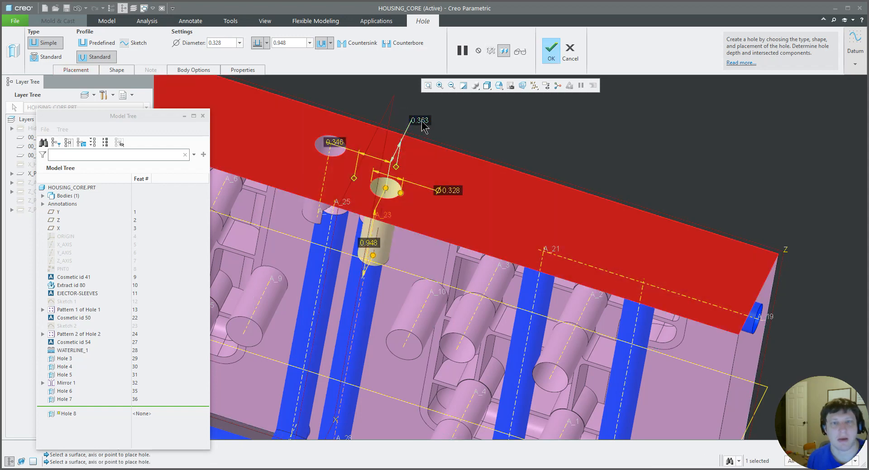
Set the second side hole's offsets to 0 and 0.375 and complete it
text(0)
key(Return)
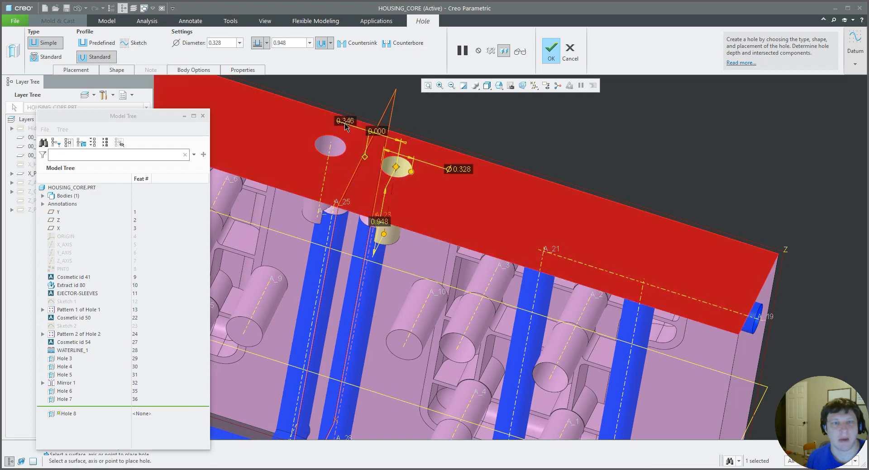
text(.375)
key(Return)
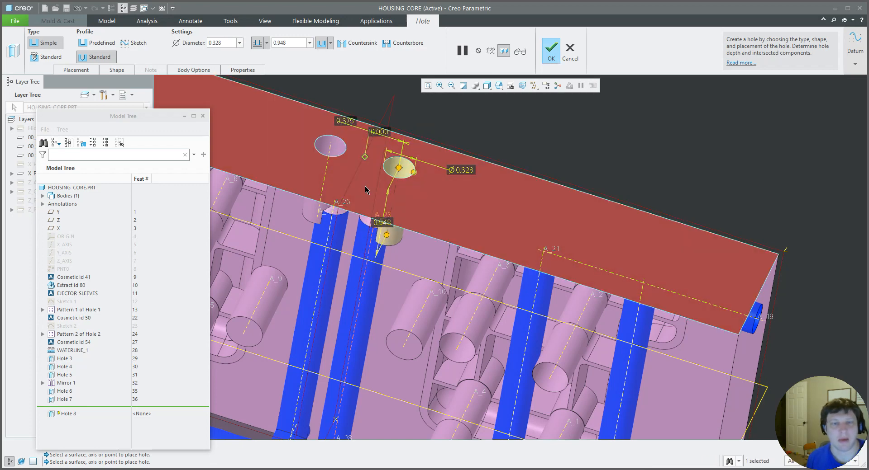
middle_click(364, 186)
middle_drag(358, 188, 353, 174)
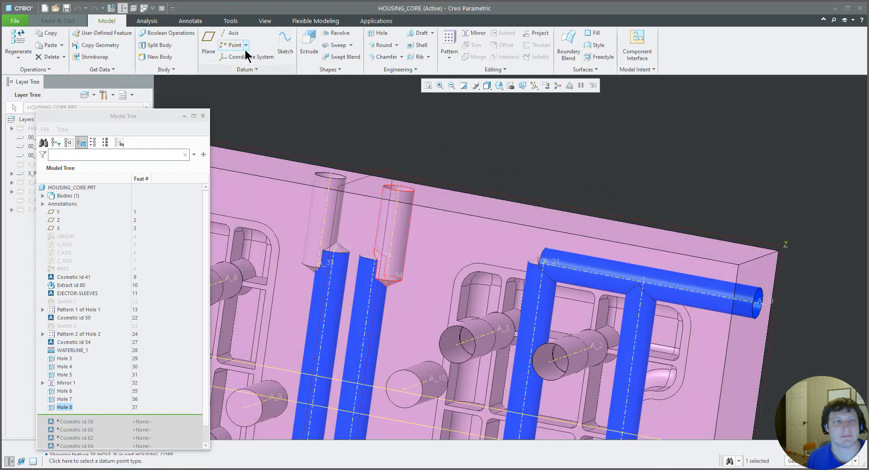
Apply the blue waterline appearance to the surfaces of both new side holes
click(273, 23)
middle_drag(277, 151, 278, 167)
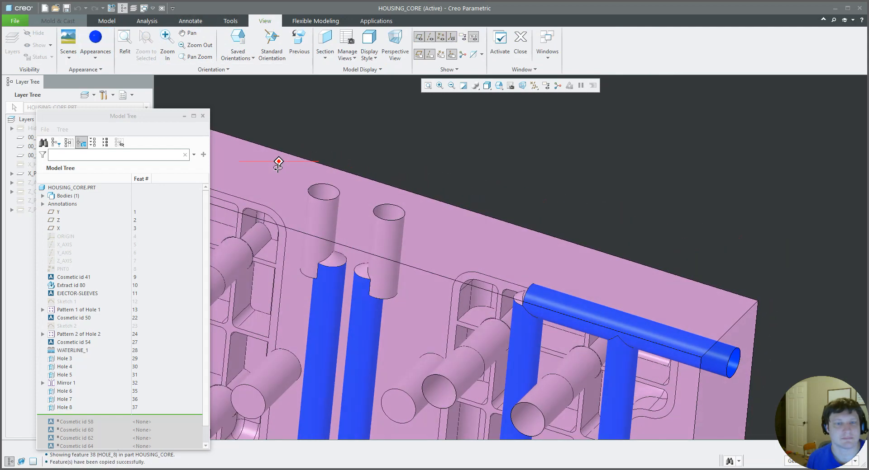
right_click(325, 191)
click(324, 191)
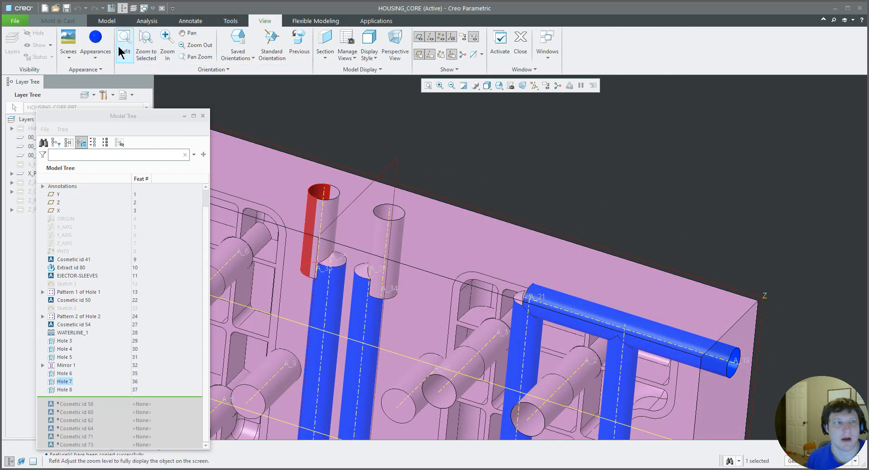
click(95, 37)
click(95, 37)
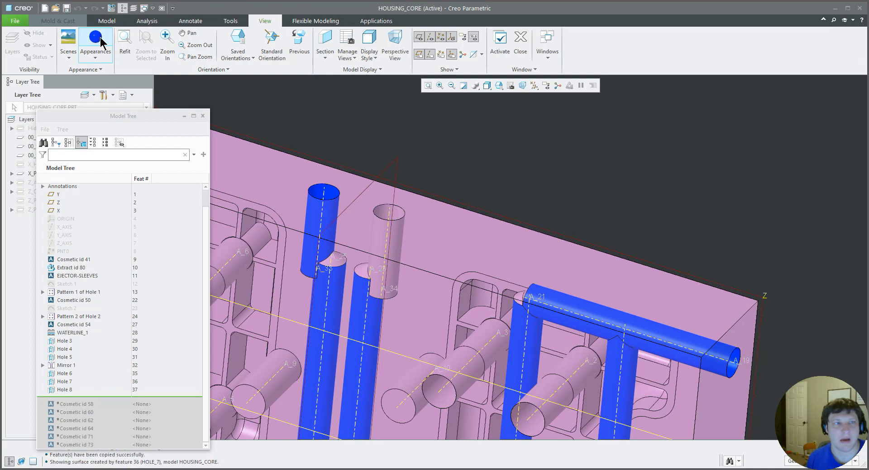
click(381, 213)
middle_click(417, 185)
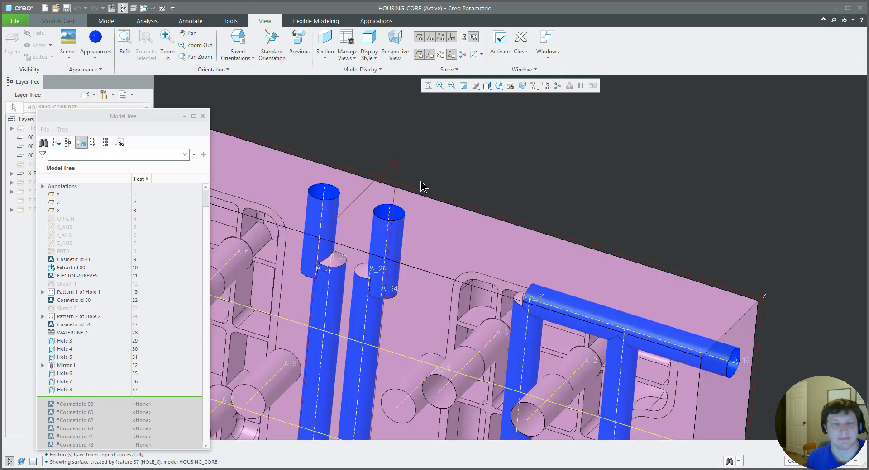
Examine the whole cooling circuit in plan view and the spacing between its two middle lines
scroll(421, 179, up, 3)
mouse_move(415, 195)
middle_down()
mouse_move(411, 188)
mouse_move(402, 202)
middle_up()
scroll(401, 212, up, 2)
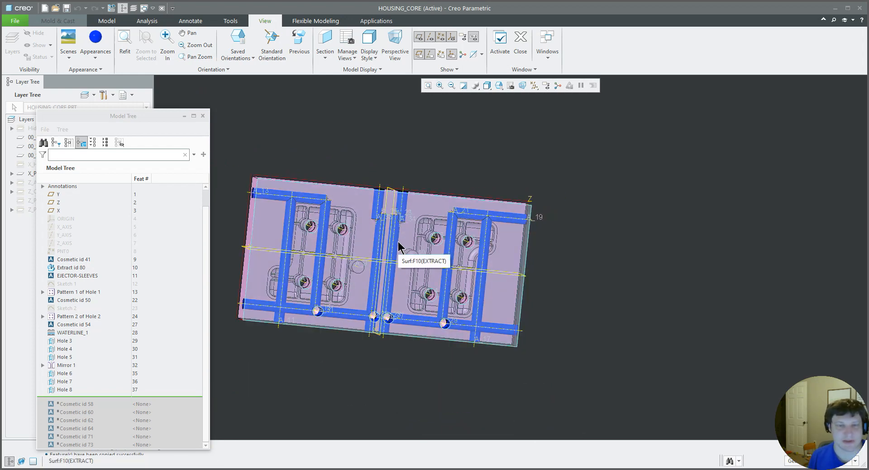
middle_drag(382, 267, 382, 268)
scroll(382, 268, down, 5)
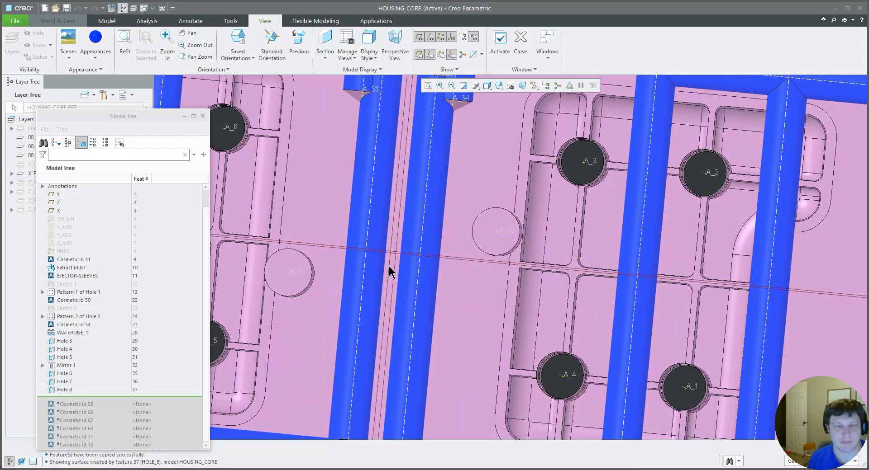
scroll(388, 277, up, 6)
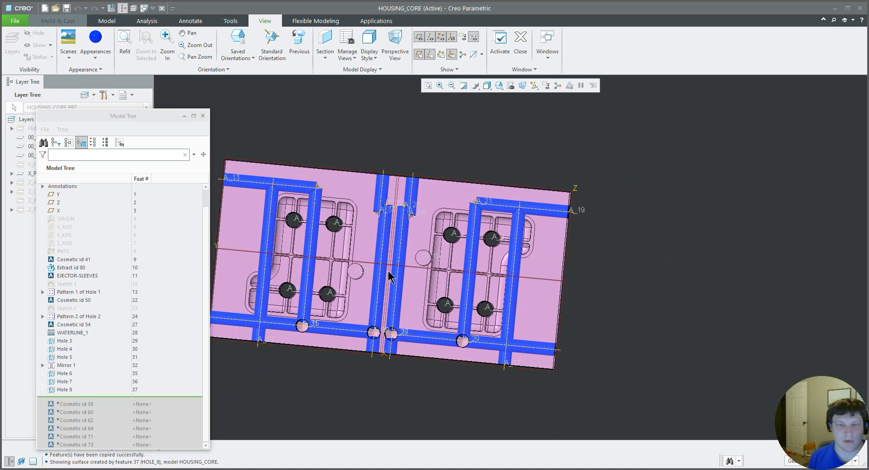